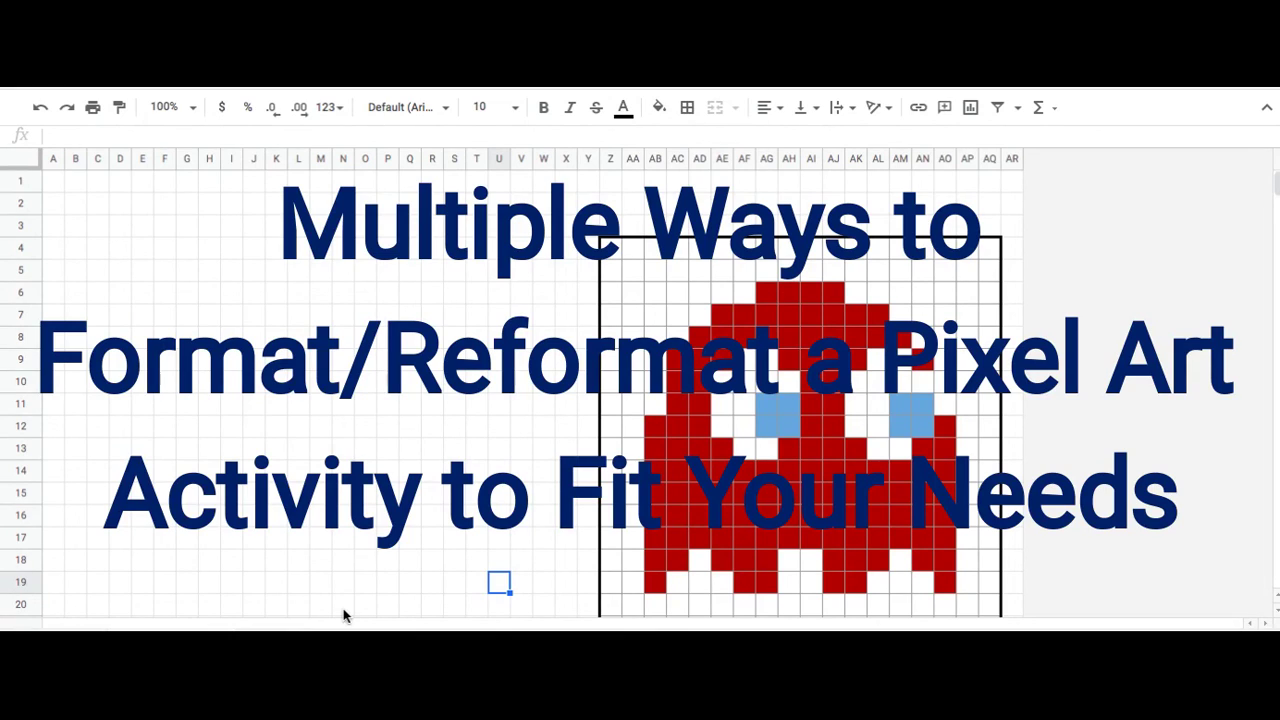
Merge cells B3:Q7 into one large box above the question area.
{"action": "scroll", "coordinate": [343, 615], "scroll_direction": "down", "scroll_amount": 1}
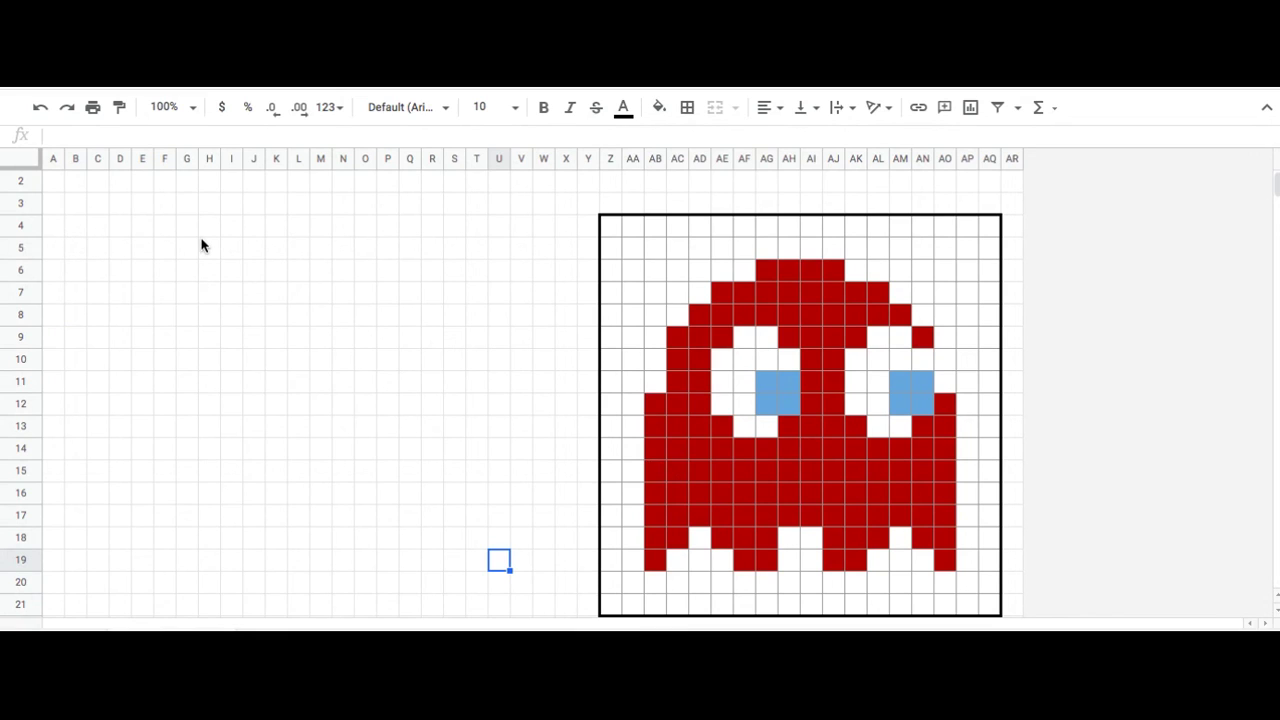
{"action": "scroll", "coordinate": [204, 246], "scroll_direction": "up", "scroll_amount": 1}
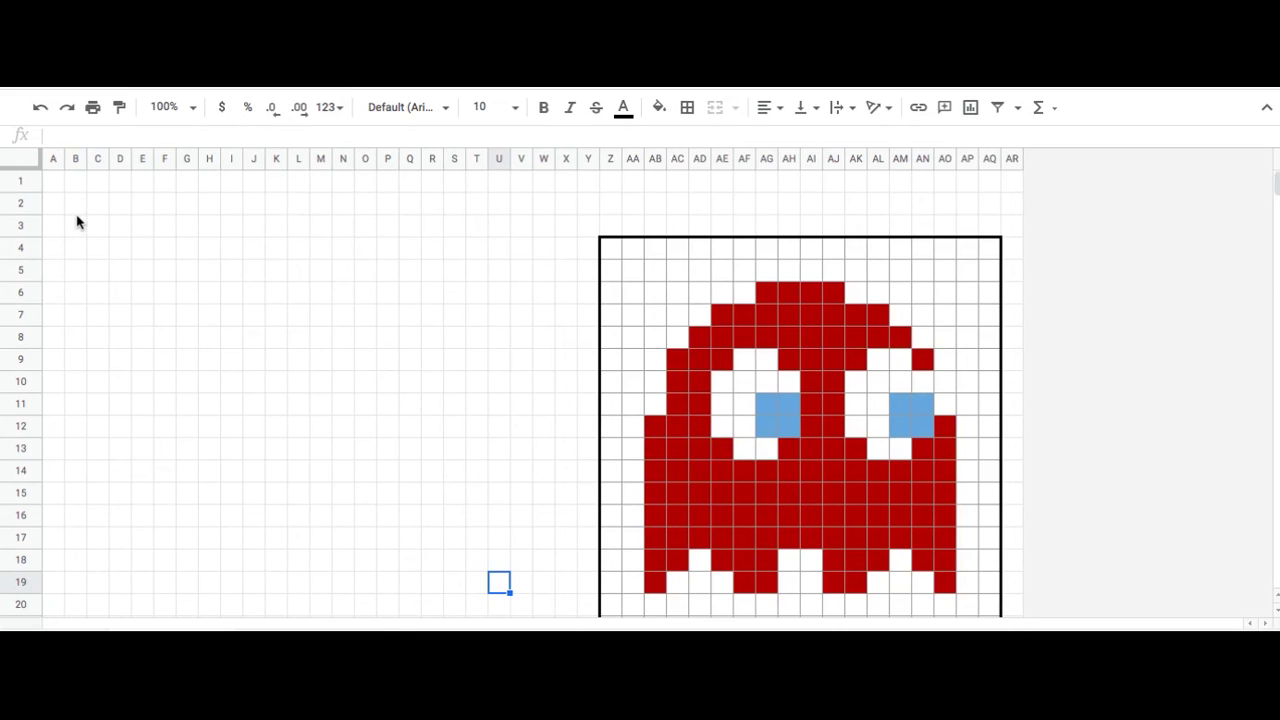
{"action": "left_click_drag", "start_coordinate": [77, 227], "coordinate": [406, 322]}
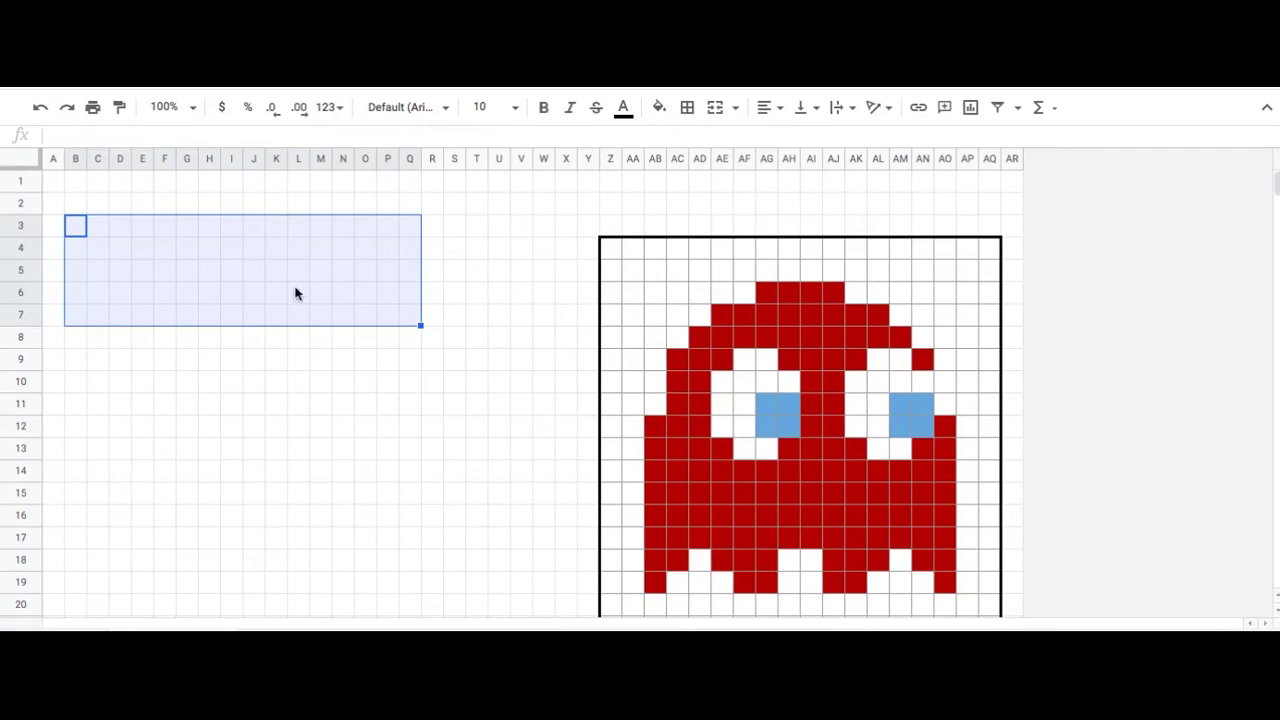
{"action": "left_click", "coordinate": [717, 108]}
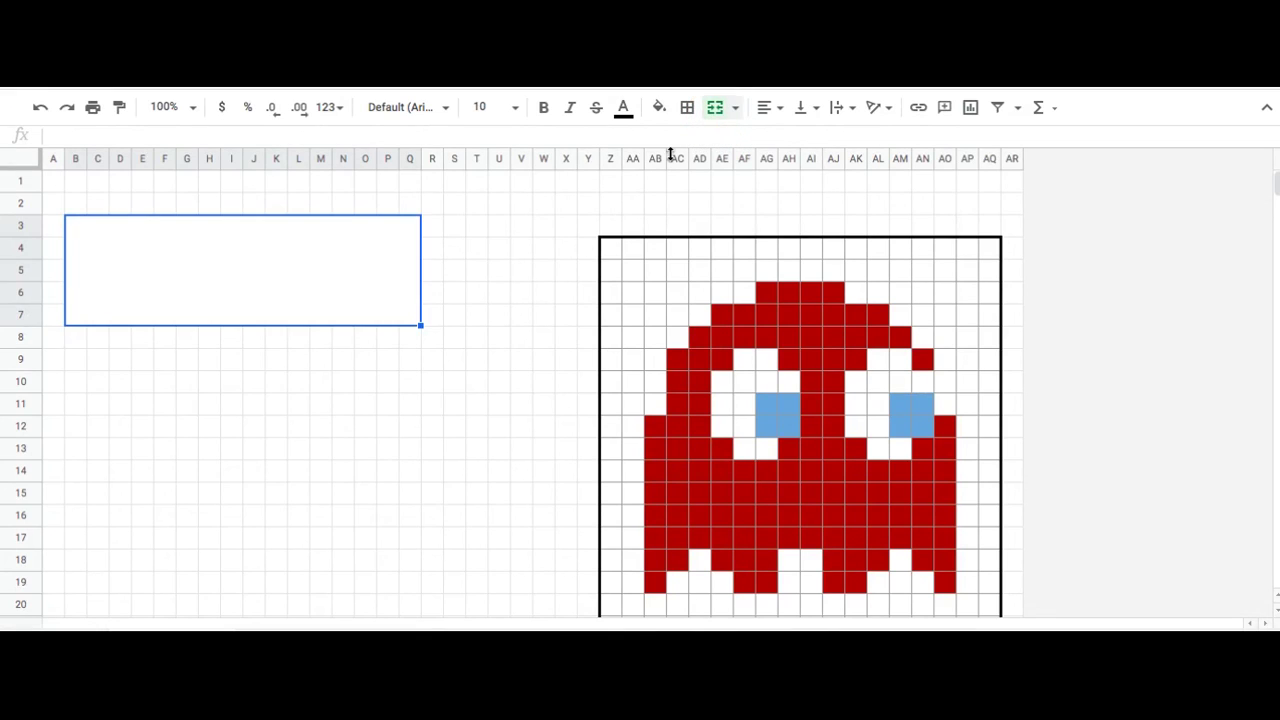
{"action": "left_click", "coordinate": [521, 338]}
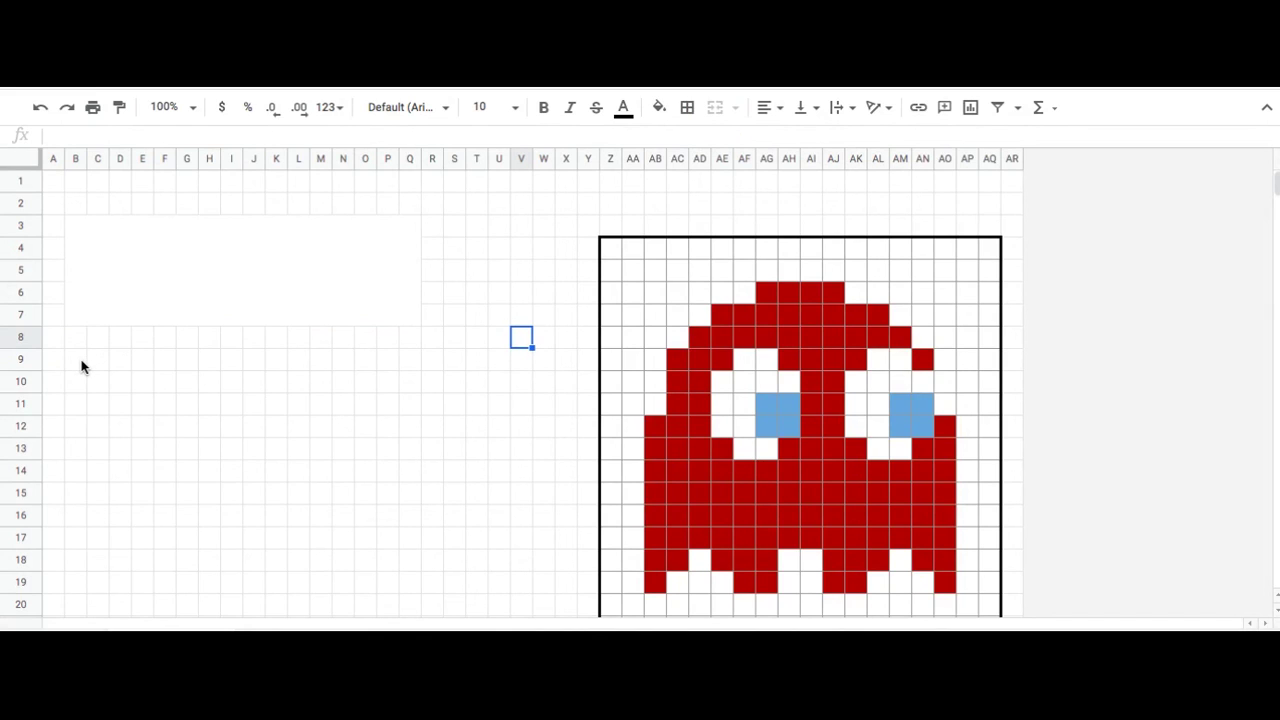
Merge cells B9:N11 into a single box for the question text.
{"action": "left_click_drag", "start_coordinate": [82, 367], "coordinate": [346, 406]}
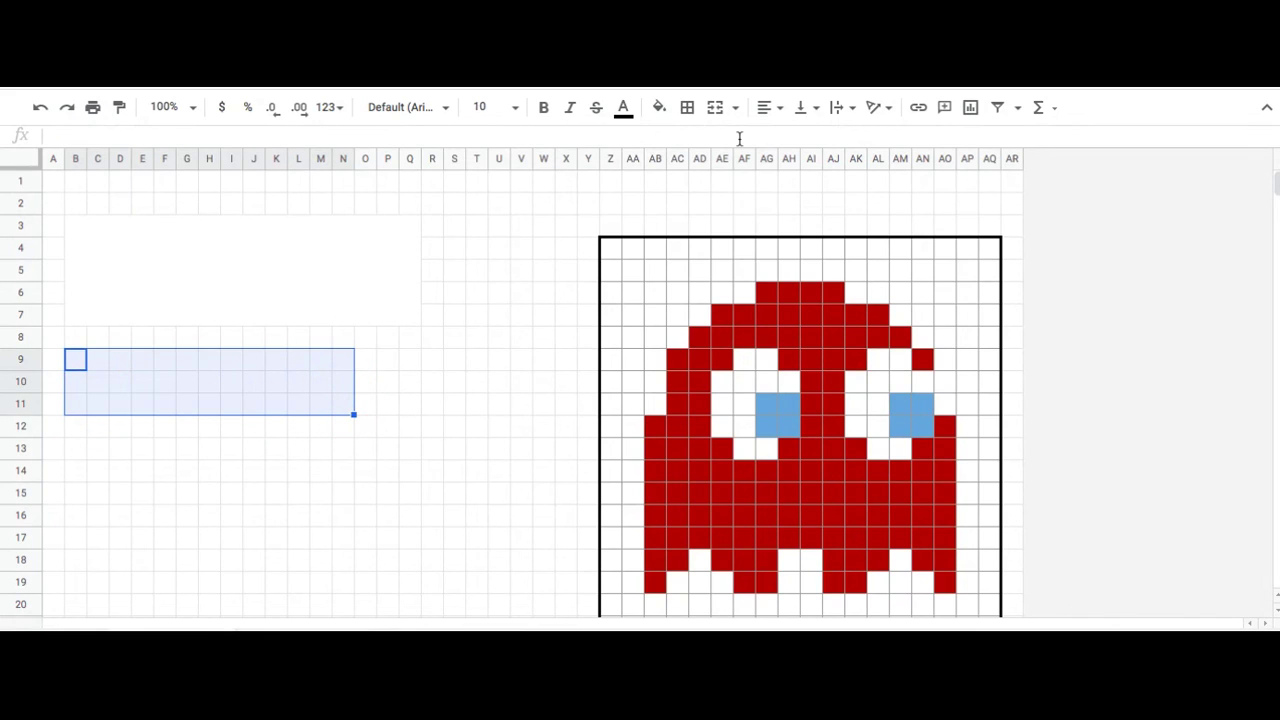
{"action": "left_click", "coordinate": [715, 110]}
{"action": "left_click_drag", "start_coordinate": [78, 449], "coordinate": [131, 480]}
{"action": "left_click", "coordinate": [320, 448]}
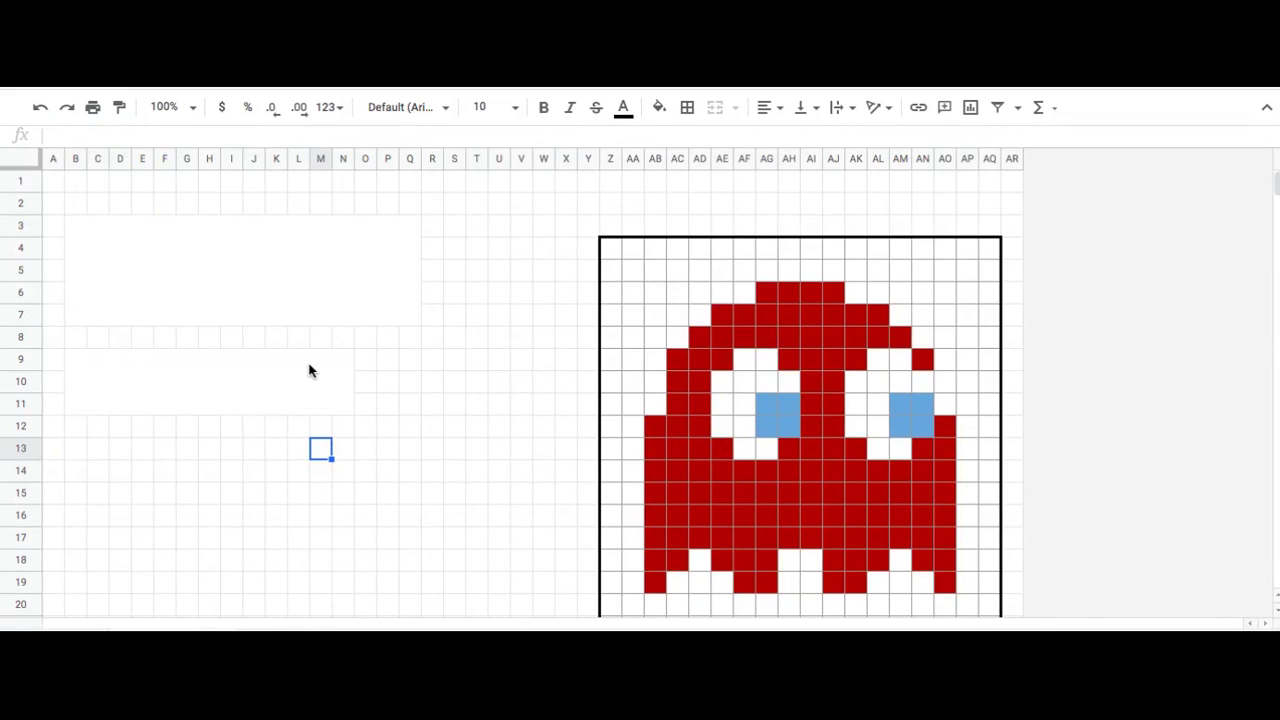
Merge cells B8:N8 above the question box and enter the heading "Question".
{"action": "left_click_drag", "start_coordinate": [75, 337], "coordinate": [339, 347]}
{"action": "left_click", "coordinate": [714, 107]}
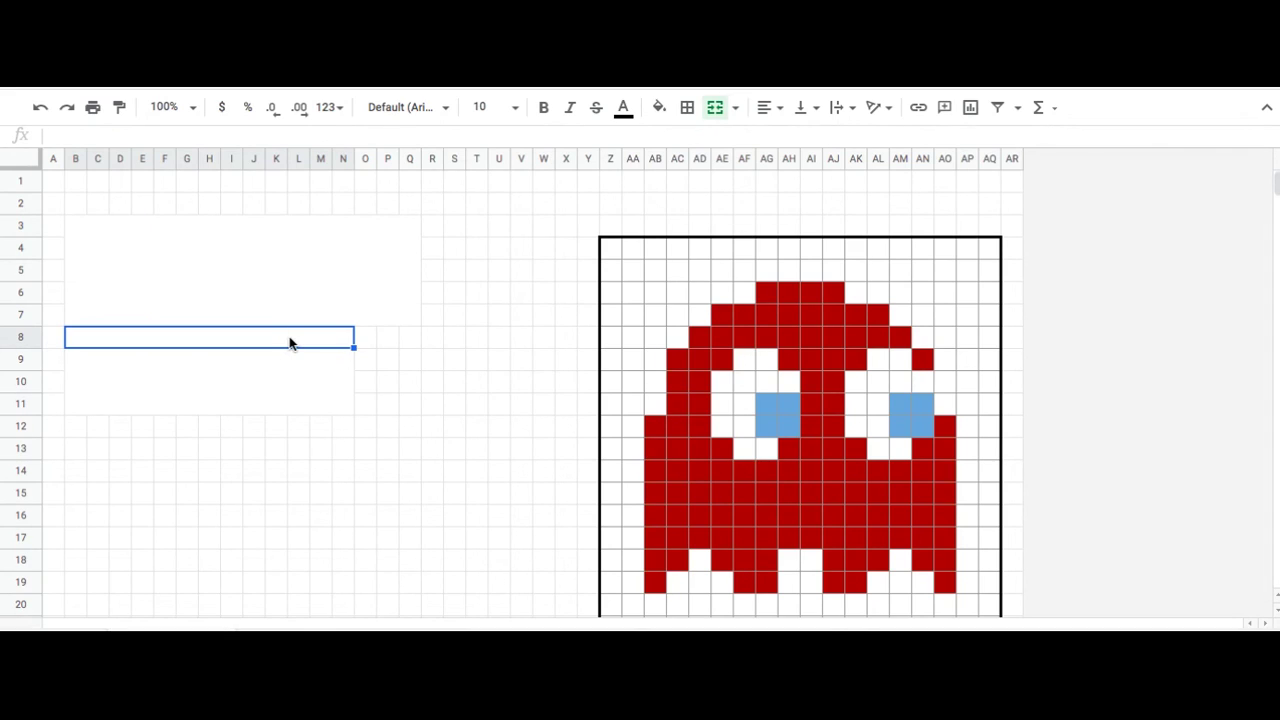
{"action": "type", "text": "Question"}
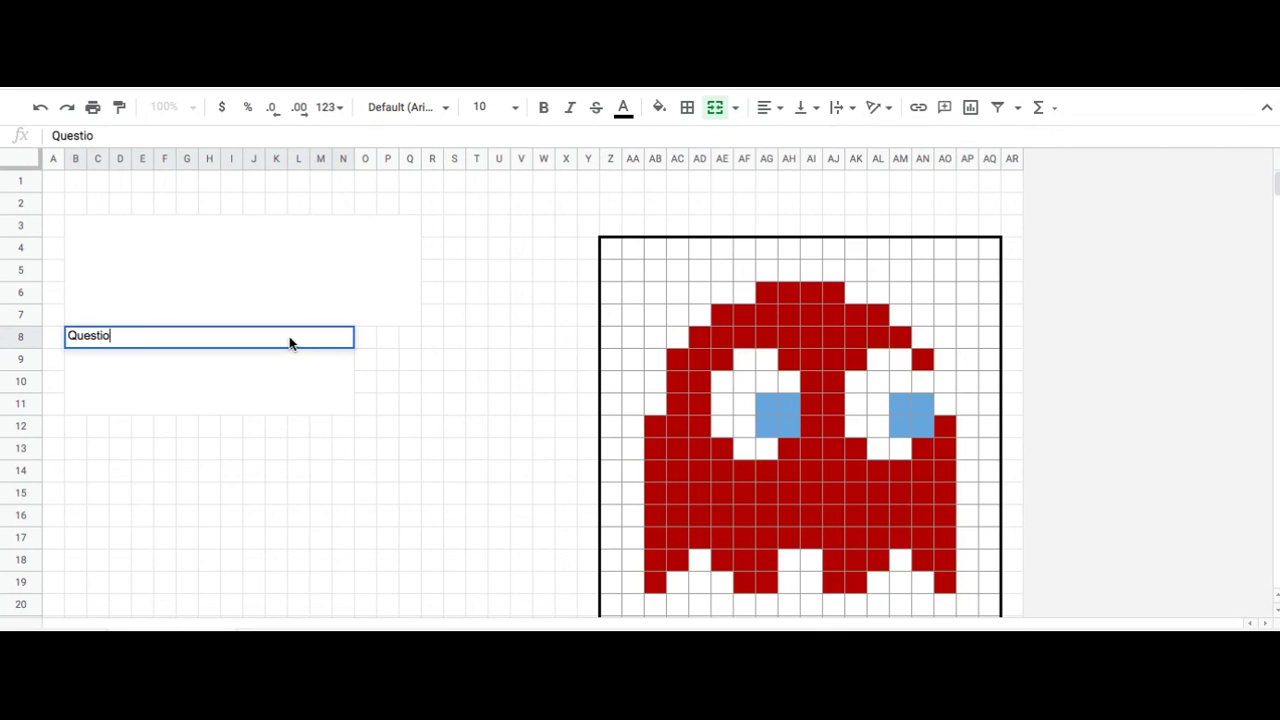
{"action": "left_click", "coordinate": [479, 358]}
Merge cells O8:S8 beside the Question heading and enter the heading "Answer".
{"action": "left_click_drag", "start_coordinate": [367, 339], "coordinate": [449, 340]}
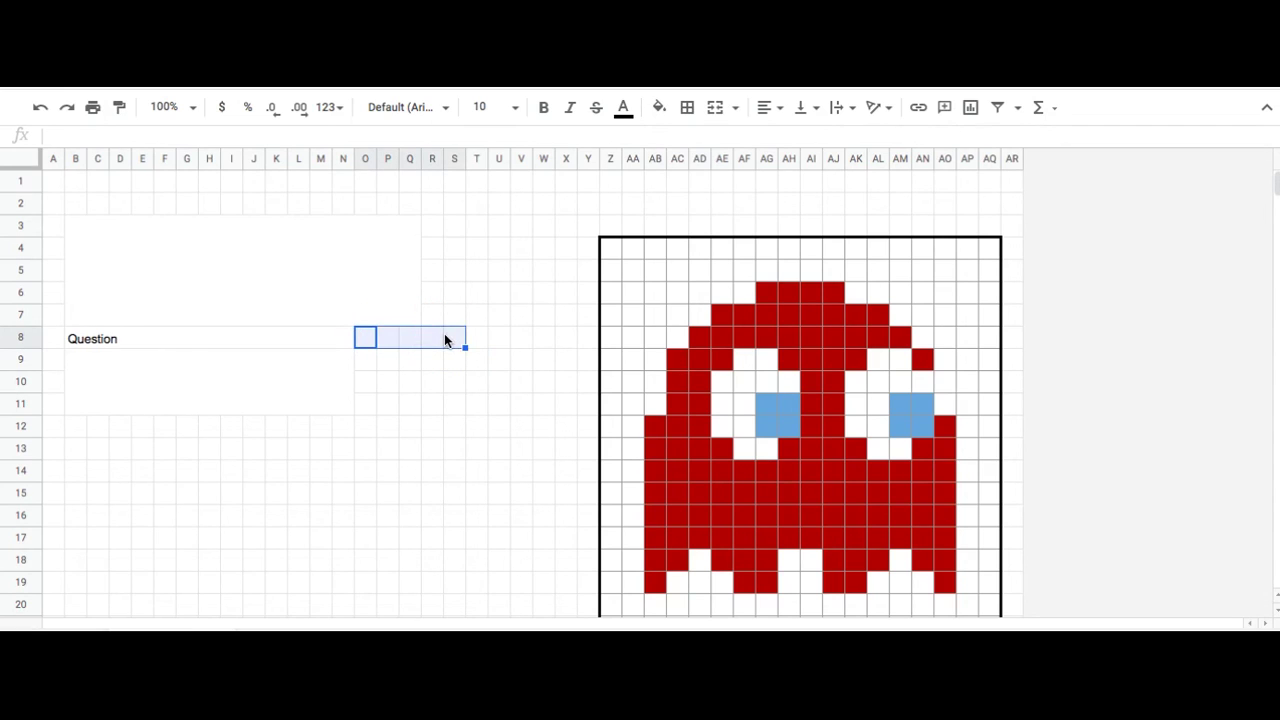
{"action": "left_click", "coordinate": [716, 108]}
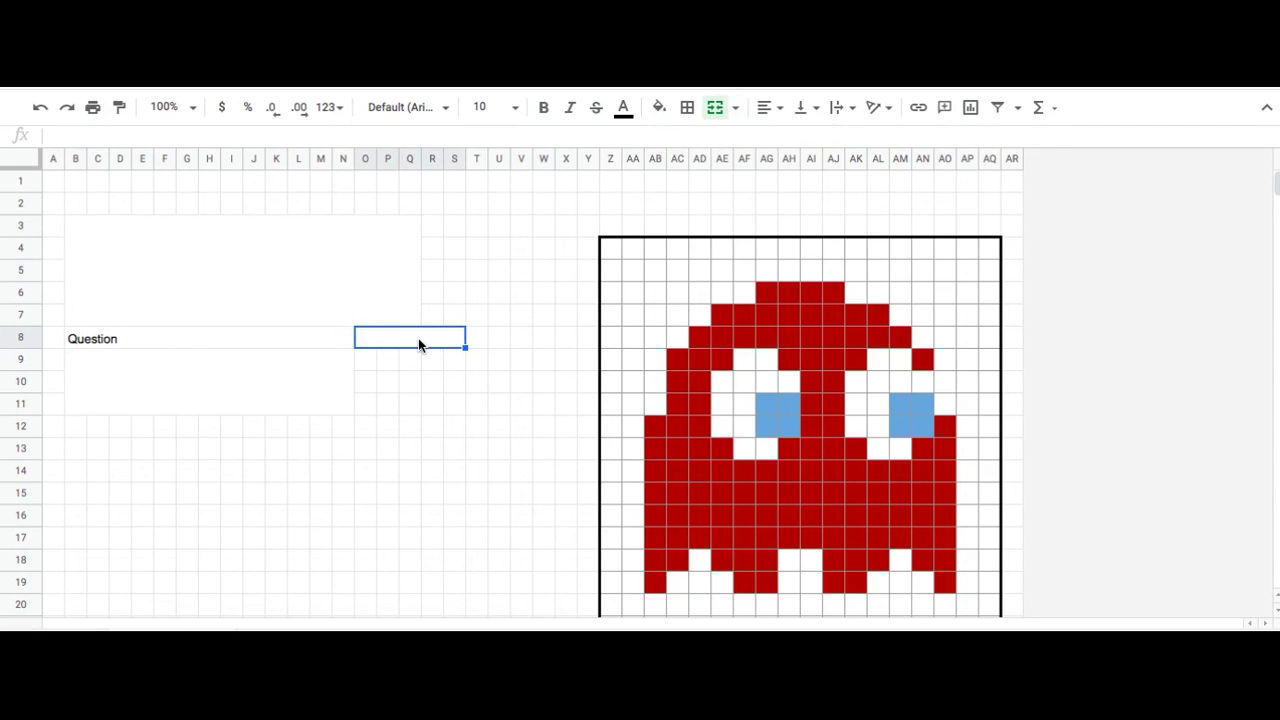
{"action": "type", "text": "Answer"}
{"action": "left_click", "coordinate": [265, 392]}
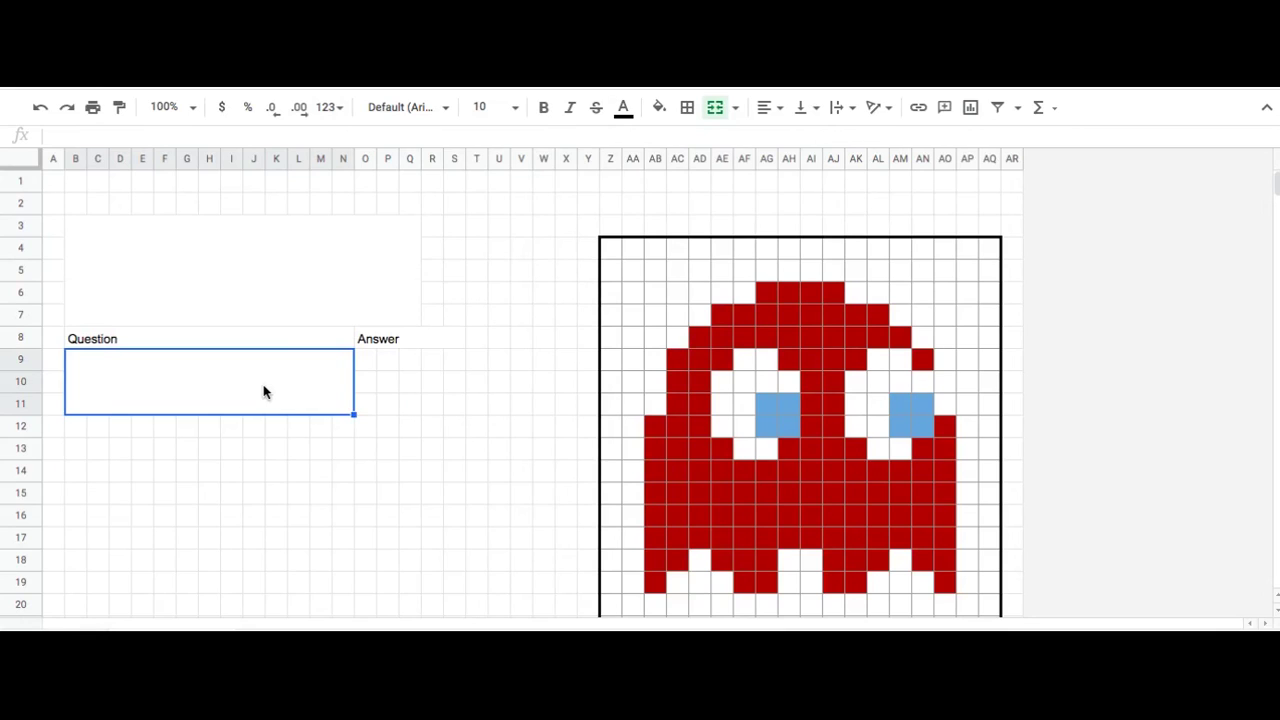
Insert the "Nicest Fruit" bar graph as an image in the merged cell B3:Q7.
{"action": "left_click", "coordinate": [305, 282]}
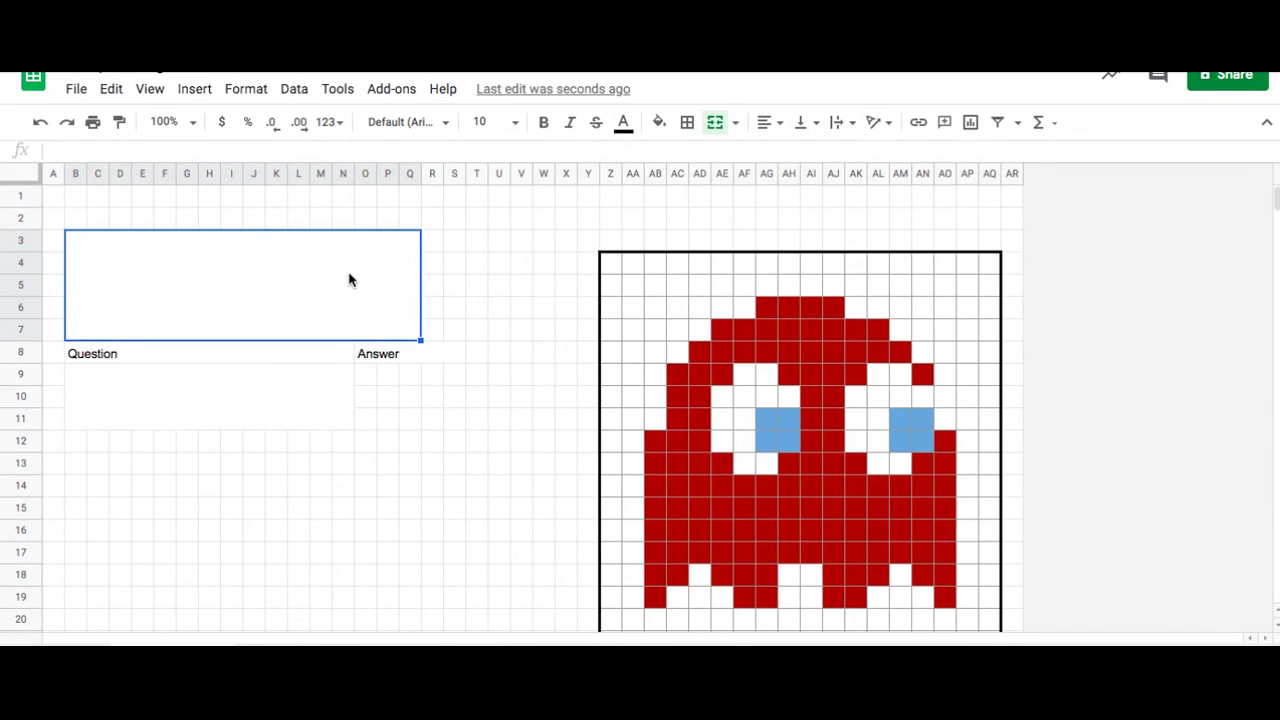
{"action": "left_click", "coordinate": [300, 290]}
{"action": "left_click", "coordinate": [195, 90]}
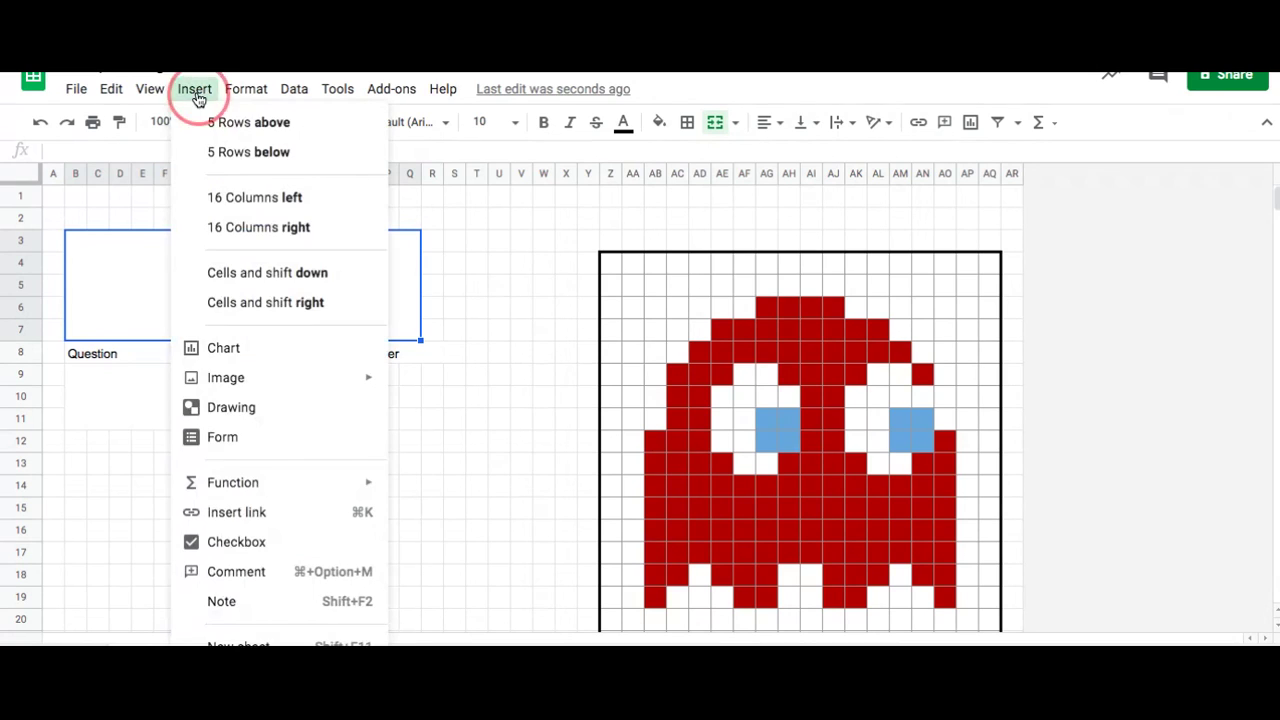
{"action": "mouse_move", "coordinate": [249, 380]}
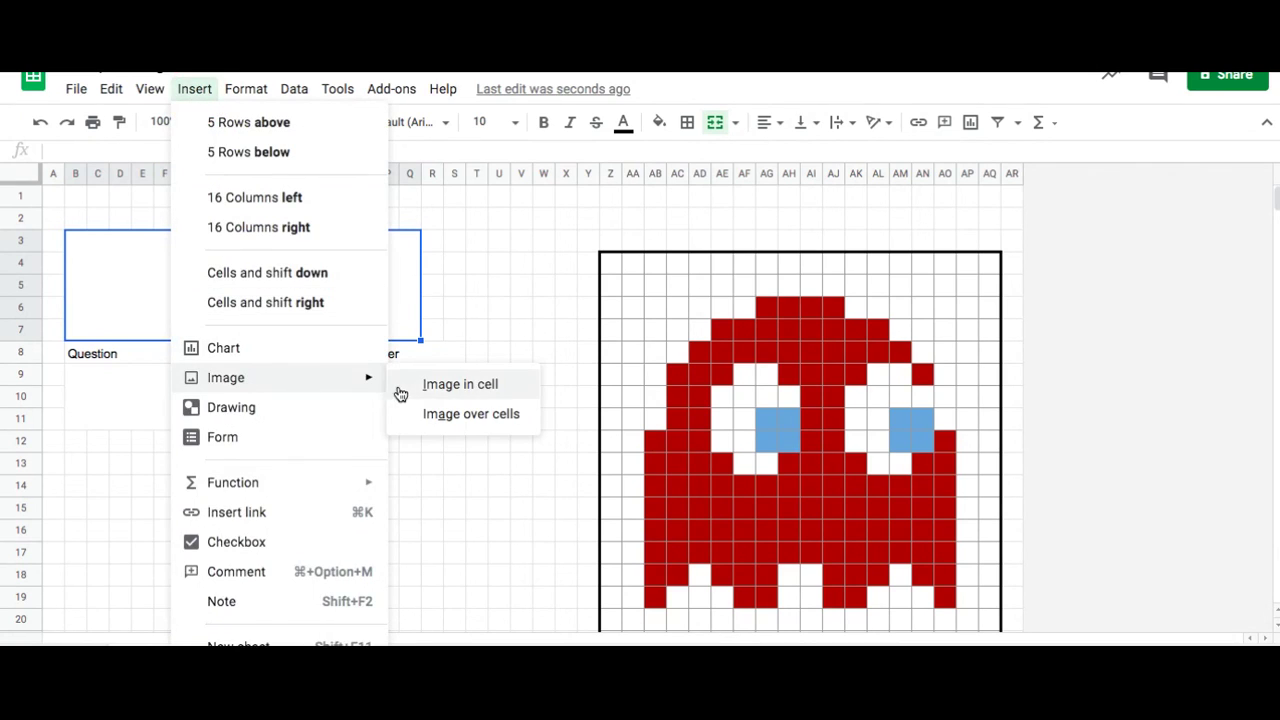
{"action": "left_click", "coordinate": [442, 387]}
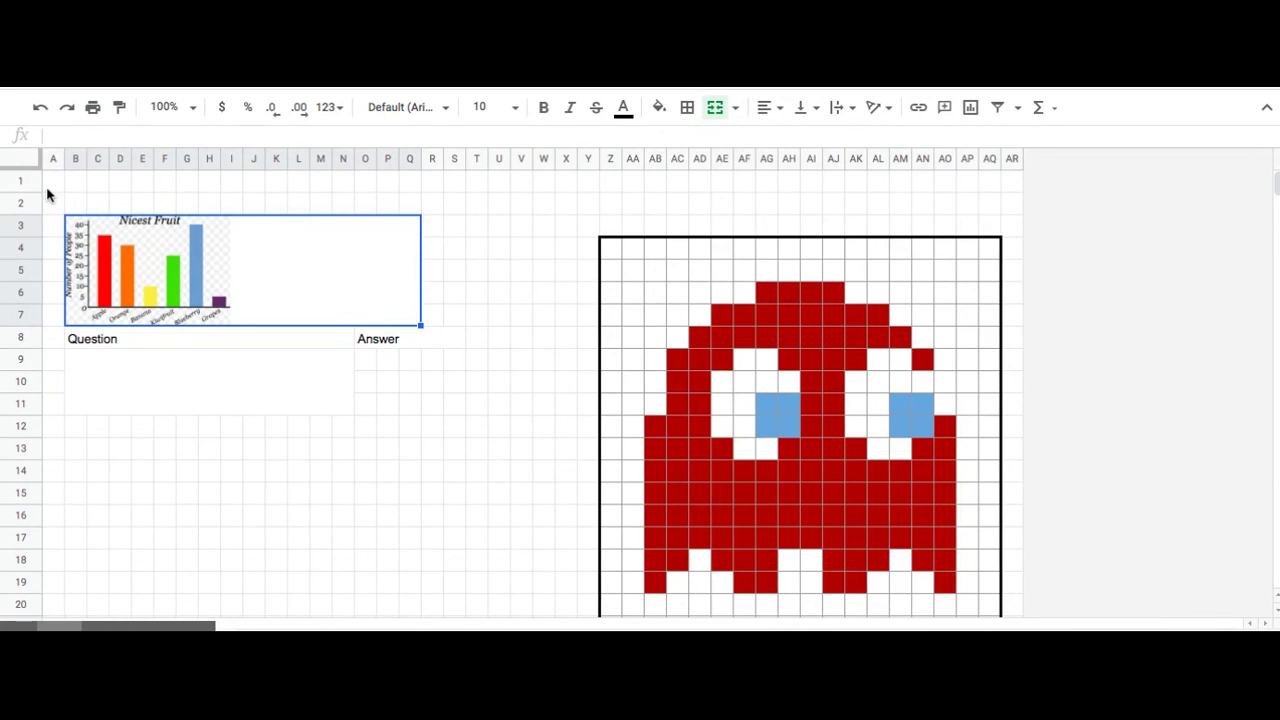
Insert five rows at the top of the sheet, above row 1.
{"action": "left_click_drag", "start_coordinate": [27, 184], "coordinate": [22, 203]}
{"action": "right_click", "coordinate": [22, 203]}
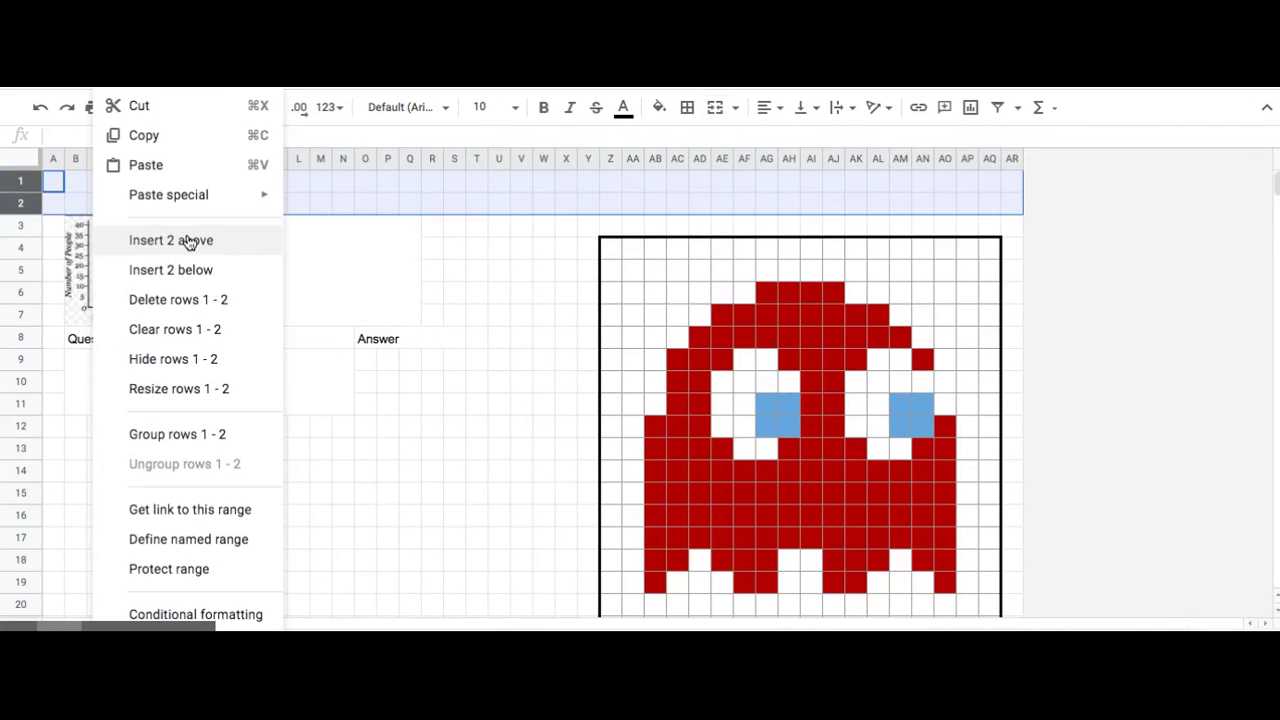
{"action": "left_click", "coordinate": [187, 241]}
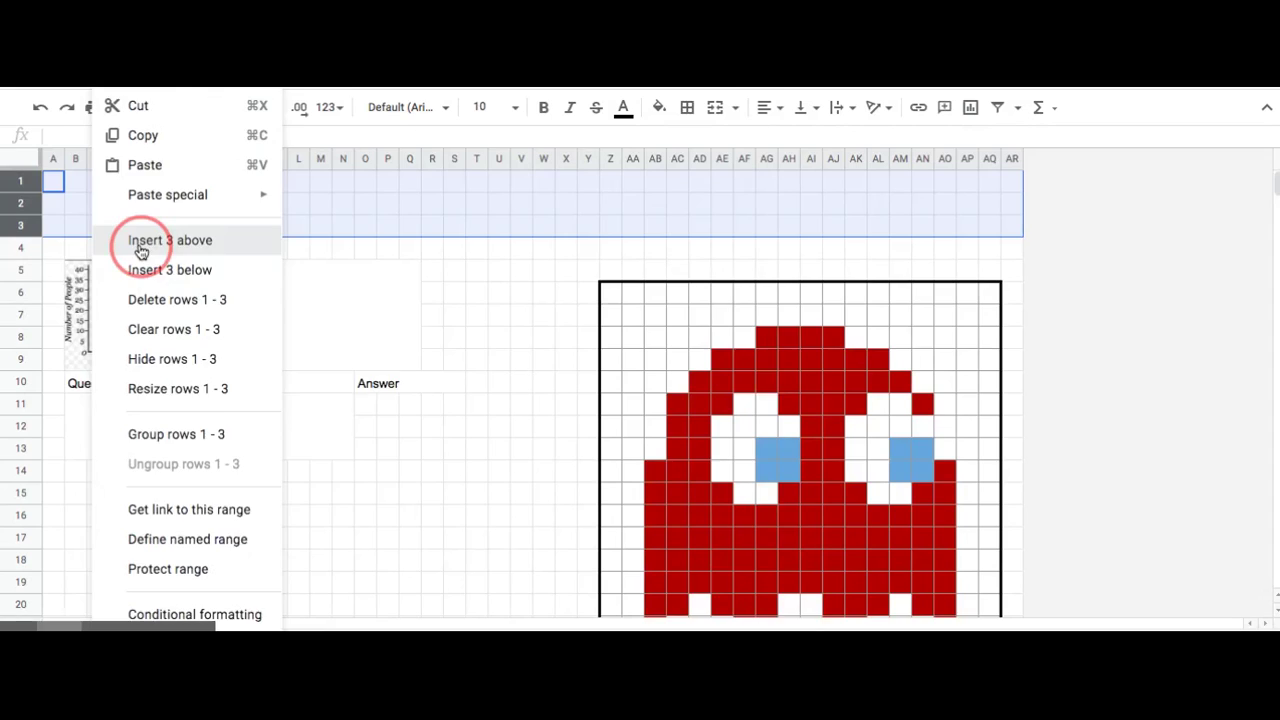
{"action": "left_click", "coordinate": [134, 240]}
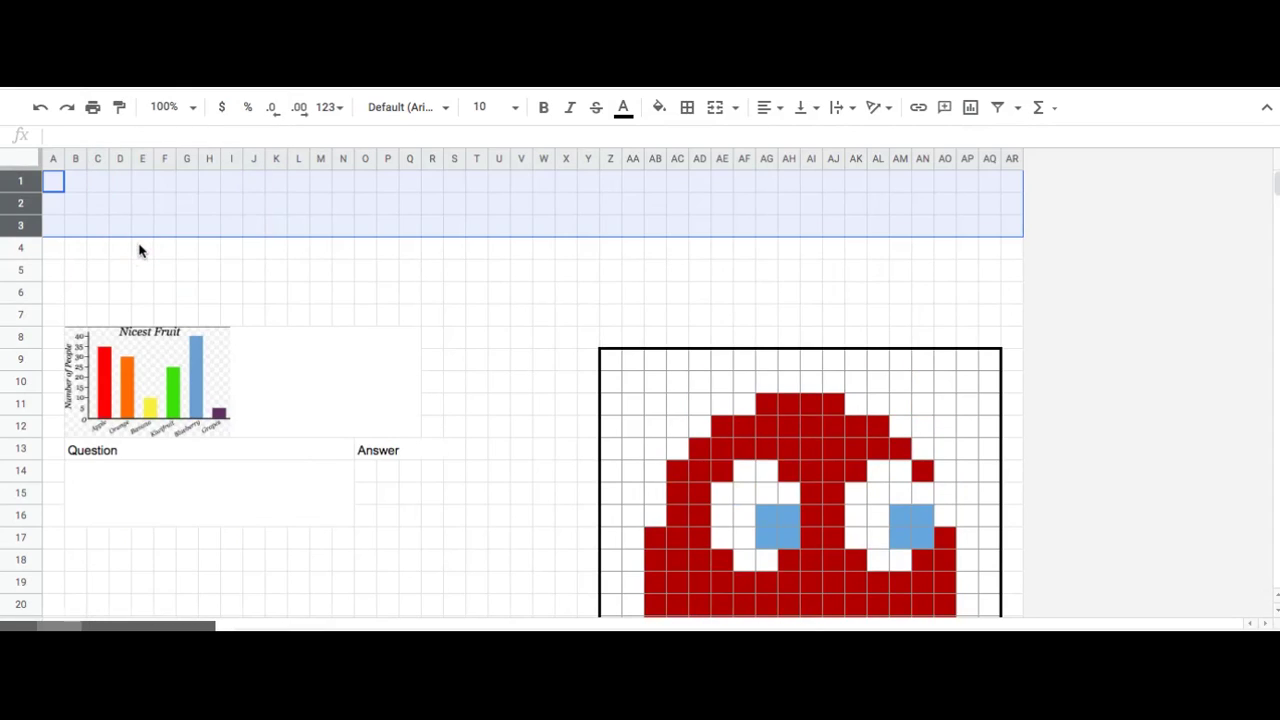
{"action": "left_click", "coordinate": [155, 295]}
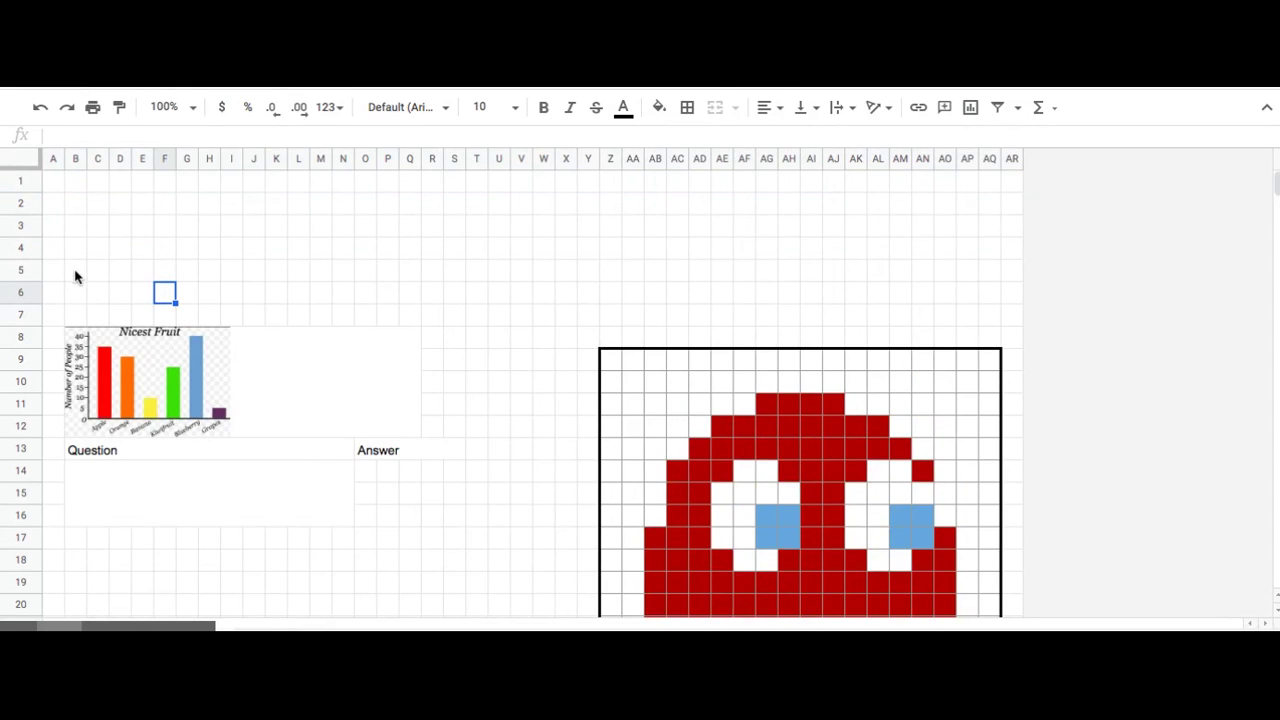
Merge the bar graph's cell with the empty rows above it, covering B5:Q12, to enlarge the image.
{"action": "left_click_drag", "start_coordinate": [75, 276], "coordinate": [255, 360]}
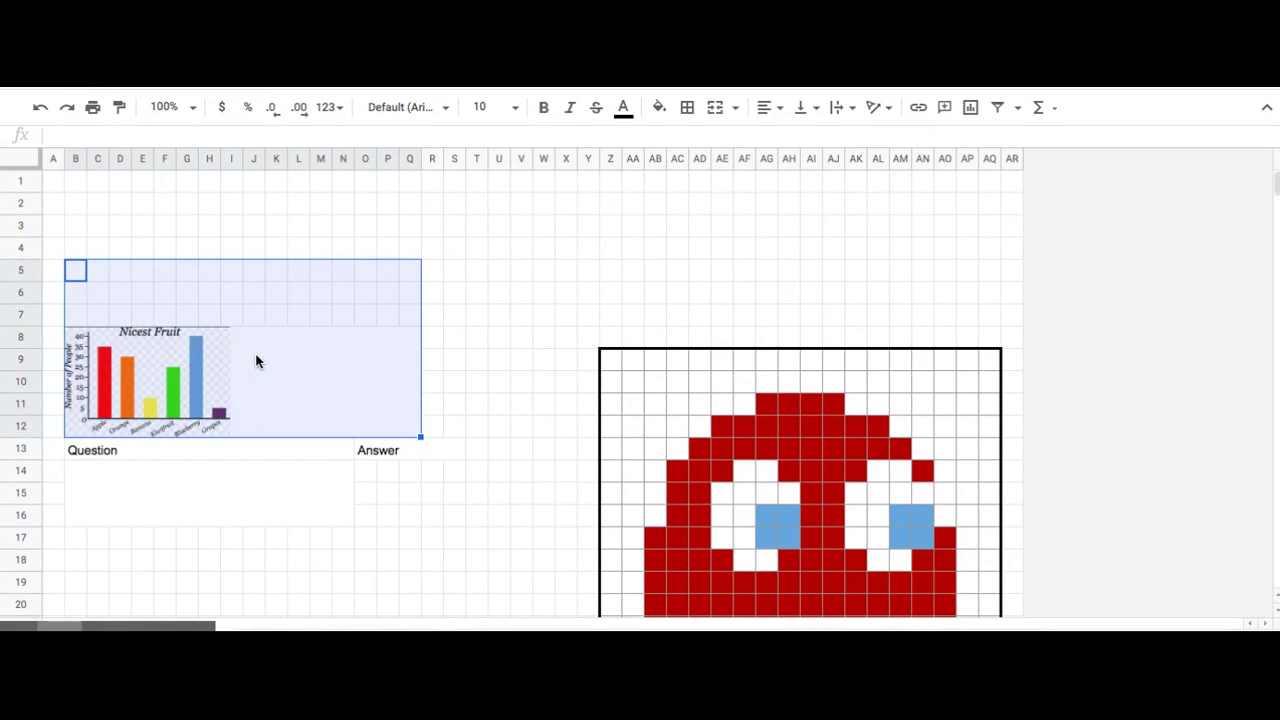
{"action": "left_click", "coordinate": [715, 107]}
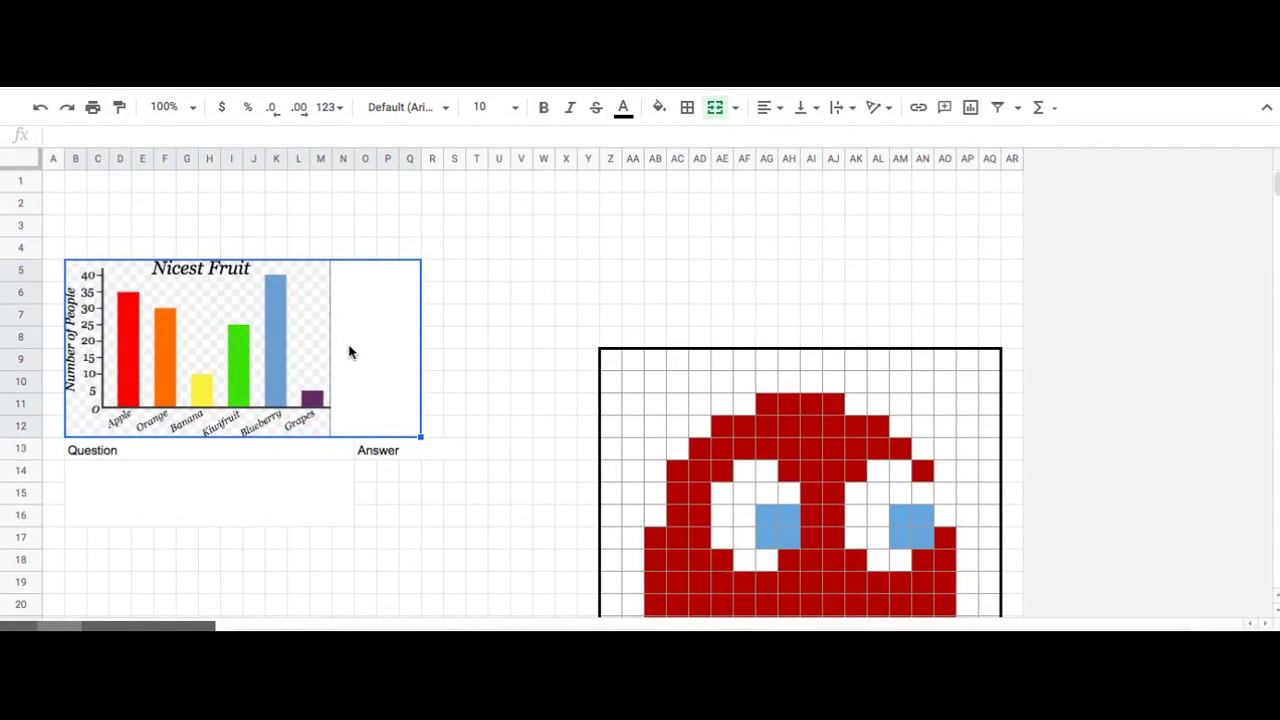
{"action": "left_click", "coordinate": [499, 314]}
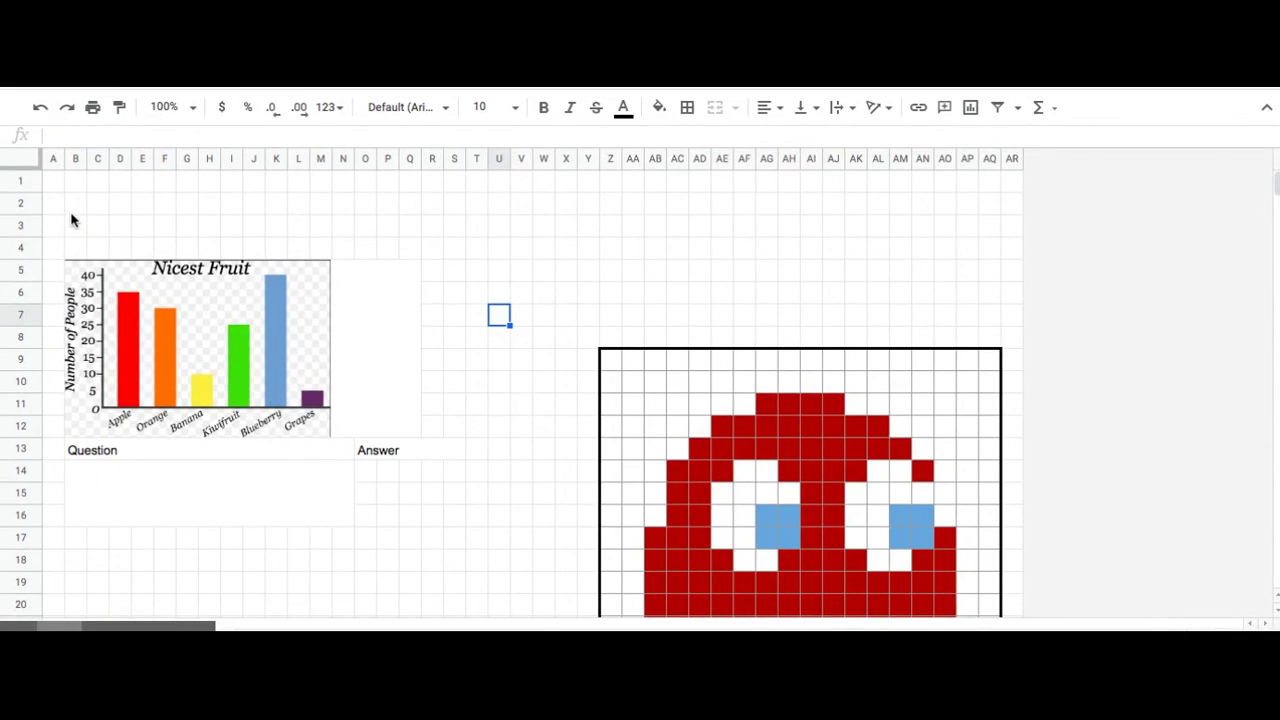
Unmerge the bar graph's cell block and merge the smaller range B5:M11 around the image instead.
{"action": "left_click", "coordinate": [402, 325]}
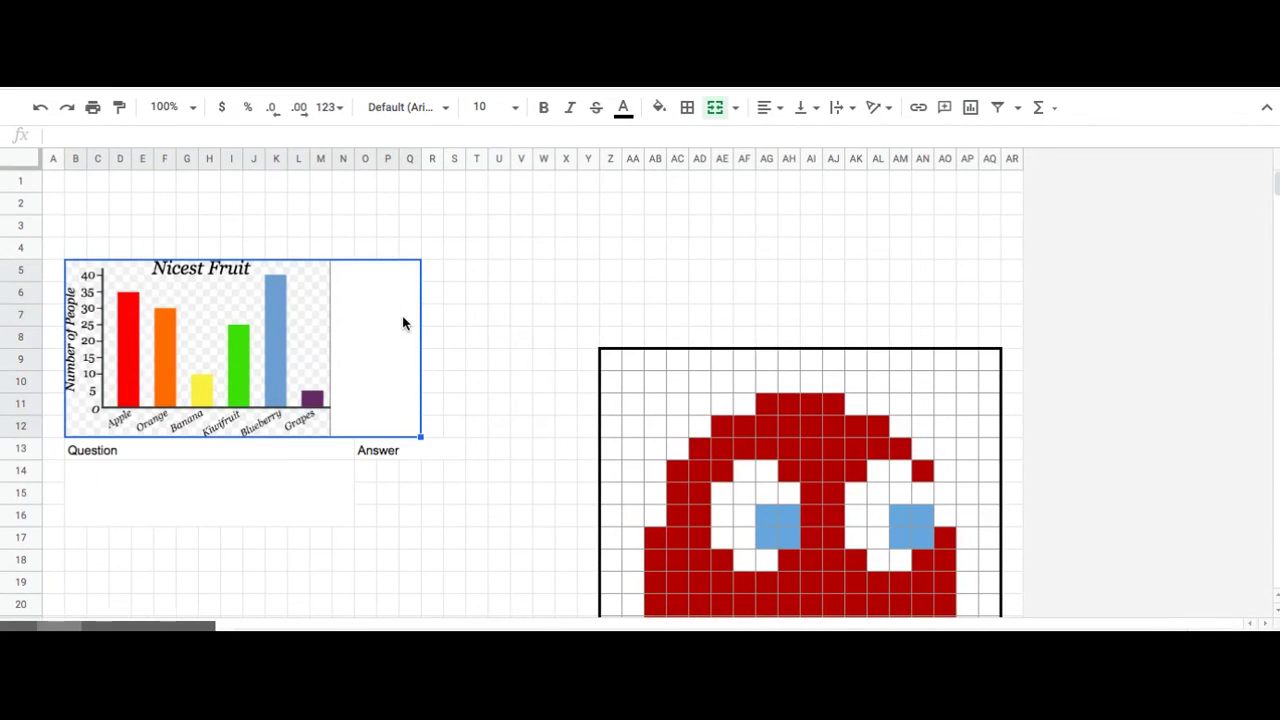
{"action": "left_click", "coordinate": [716, 113]}
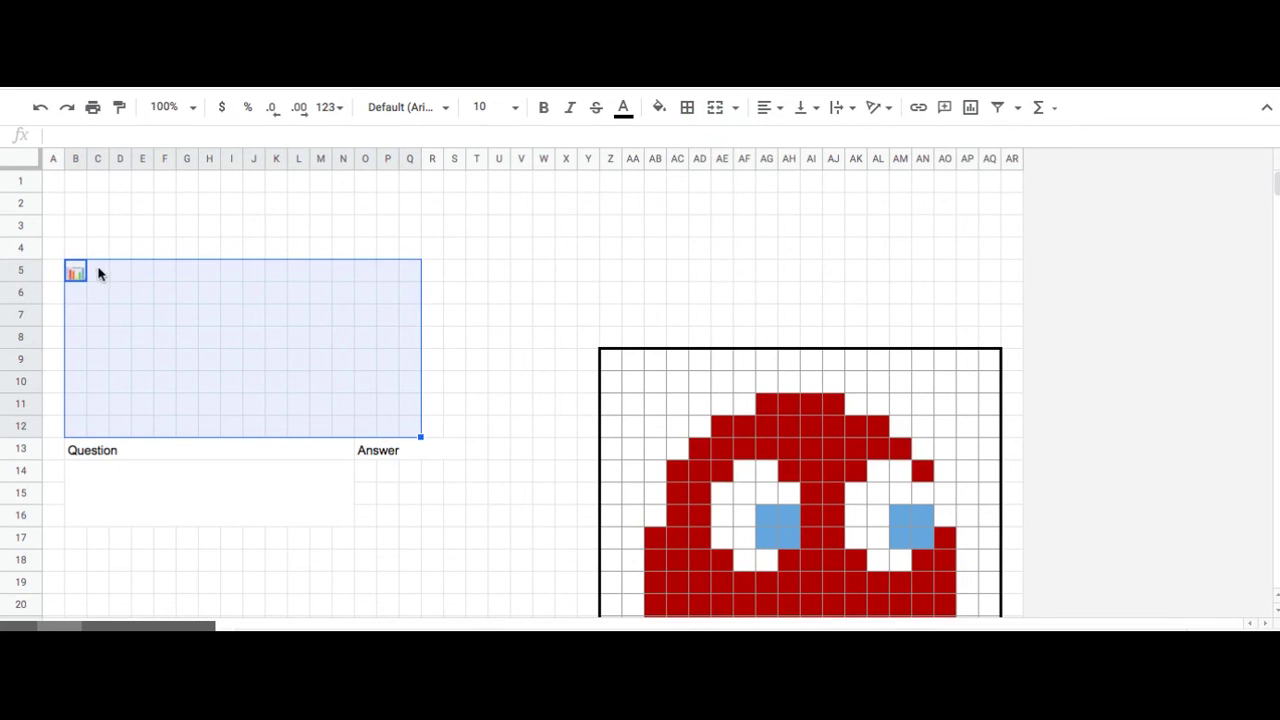
{"action": "left_click_drag", "start_coordinate": [80, 276], "coordinate": [317, 400]}
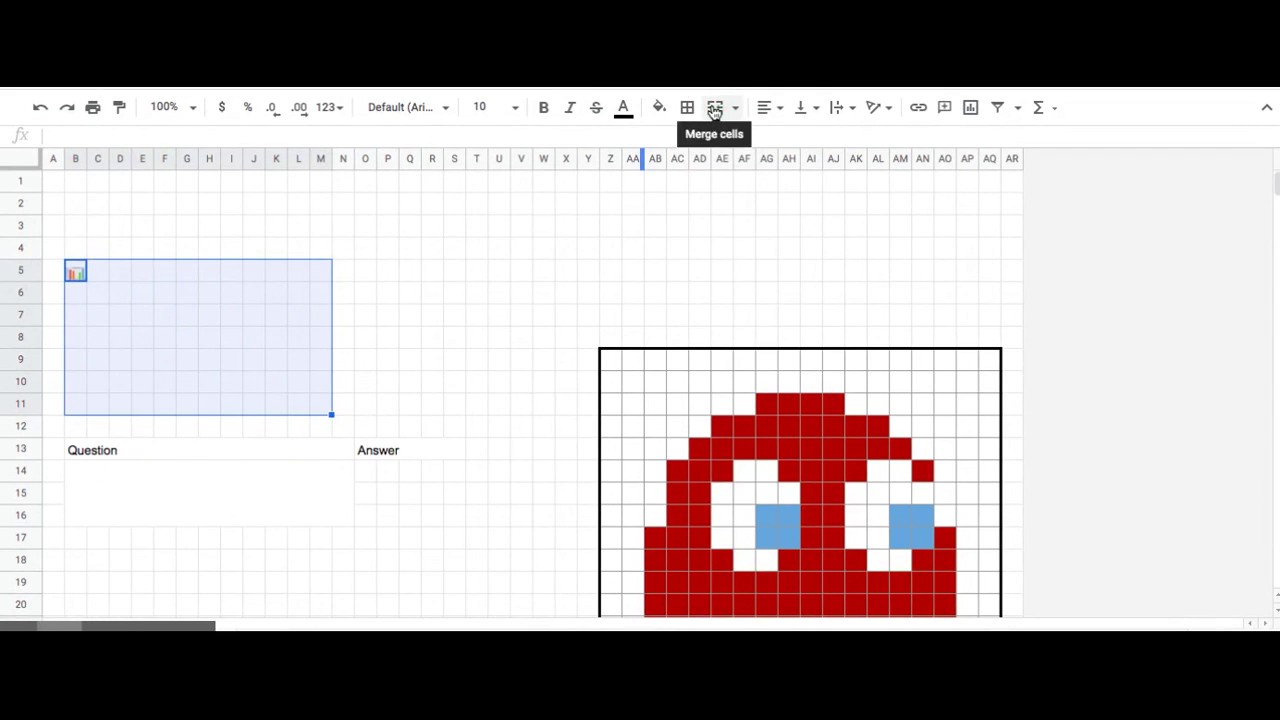
{"action": "left_click", "coordinate": [713, 108]}
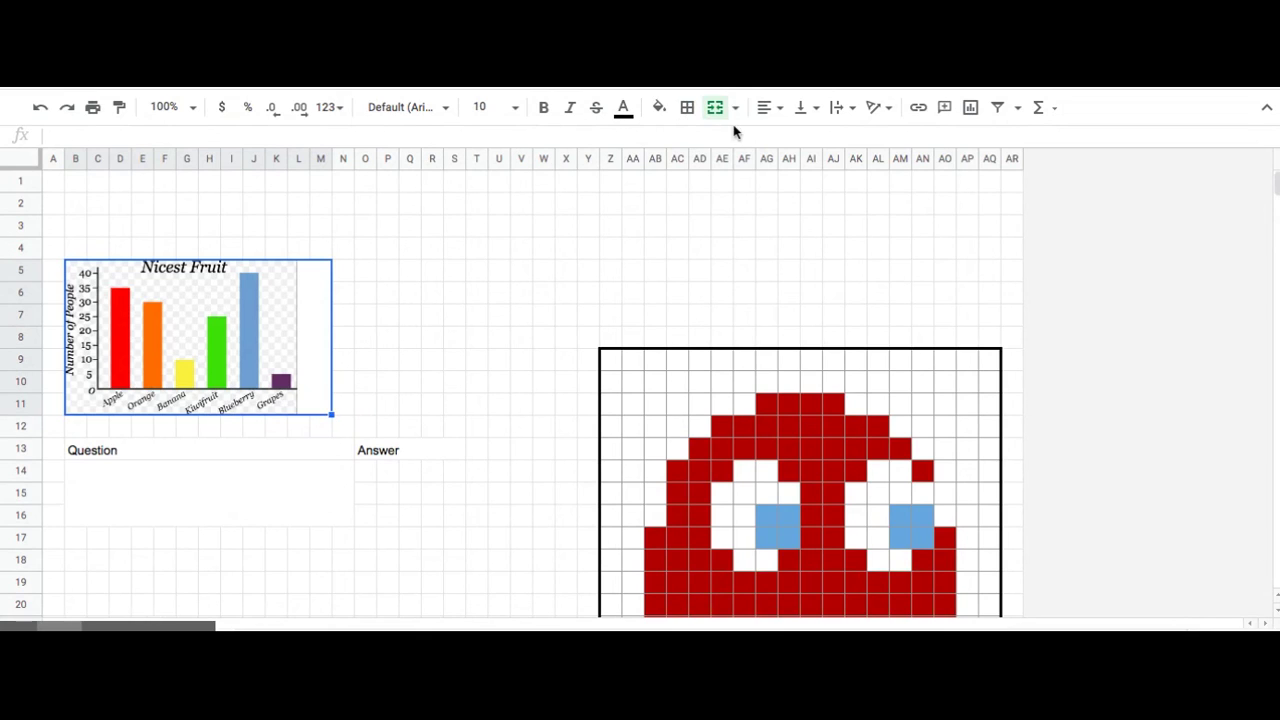
Center the bar graph image horizontally within its merged cell.
{"action": "left_click", "coordinate": [767, 108]}
{"action": "left_click", "coordinate": [790, 141]}
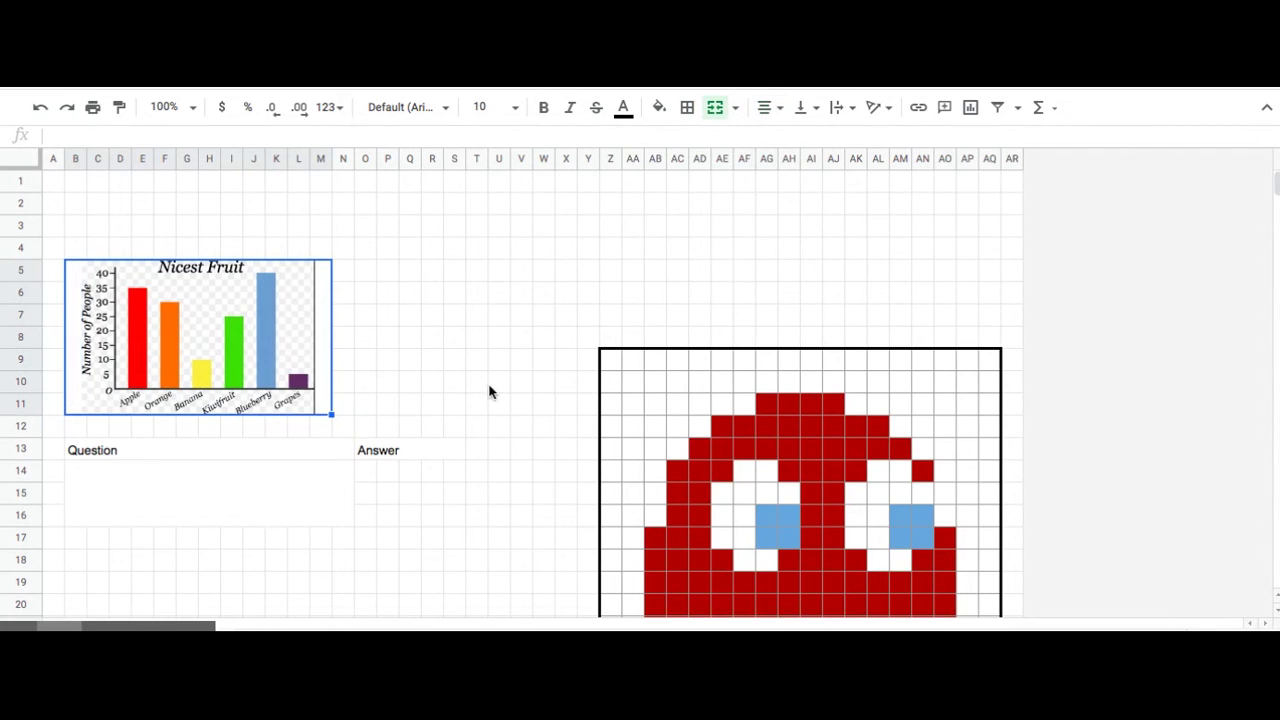
{"action": "left_click", "coordinate": [477, 381]}
{"action": "scroll", "coordinate": [395, 405], "scroll_direction": "down", "scroll_amount": 1}
{"action": "left_click", "coordinate": [307, 444]}
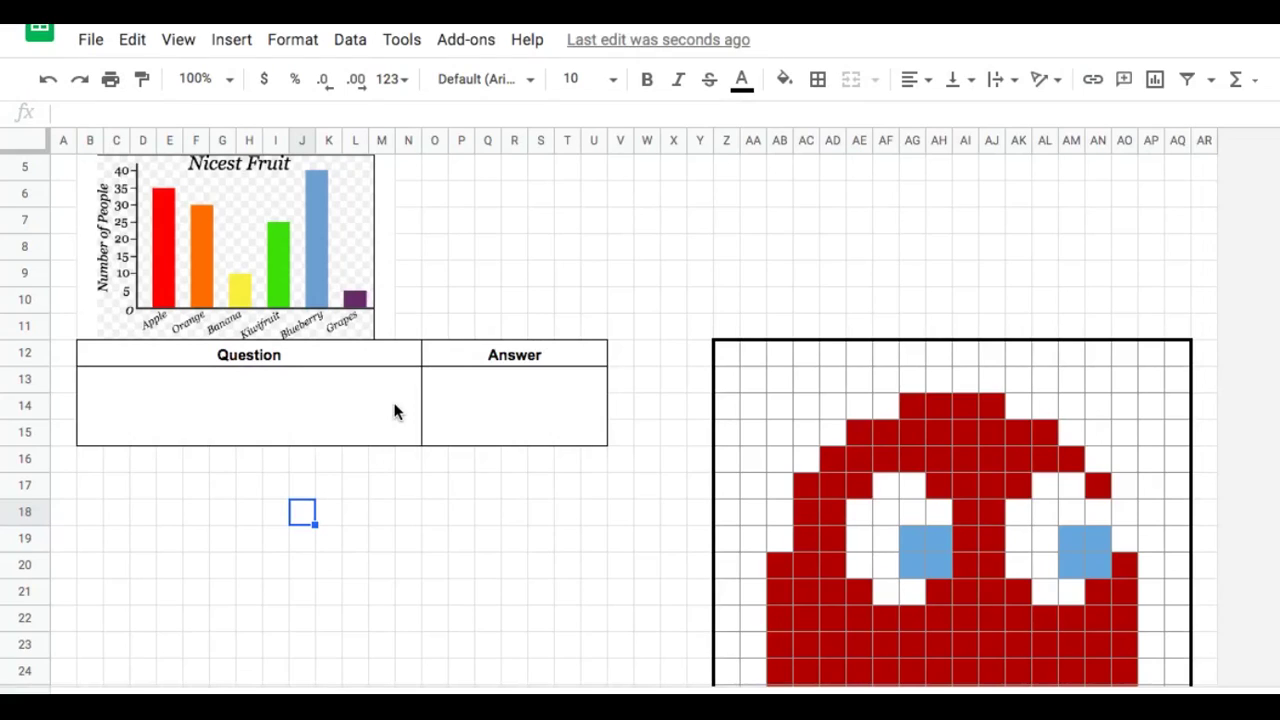
{"action": "left_click", "coordinate": [349, 397]}
{"action": "left_click", "coordinate": [227, 358]}
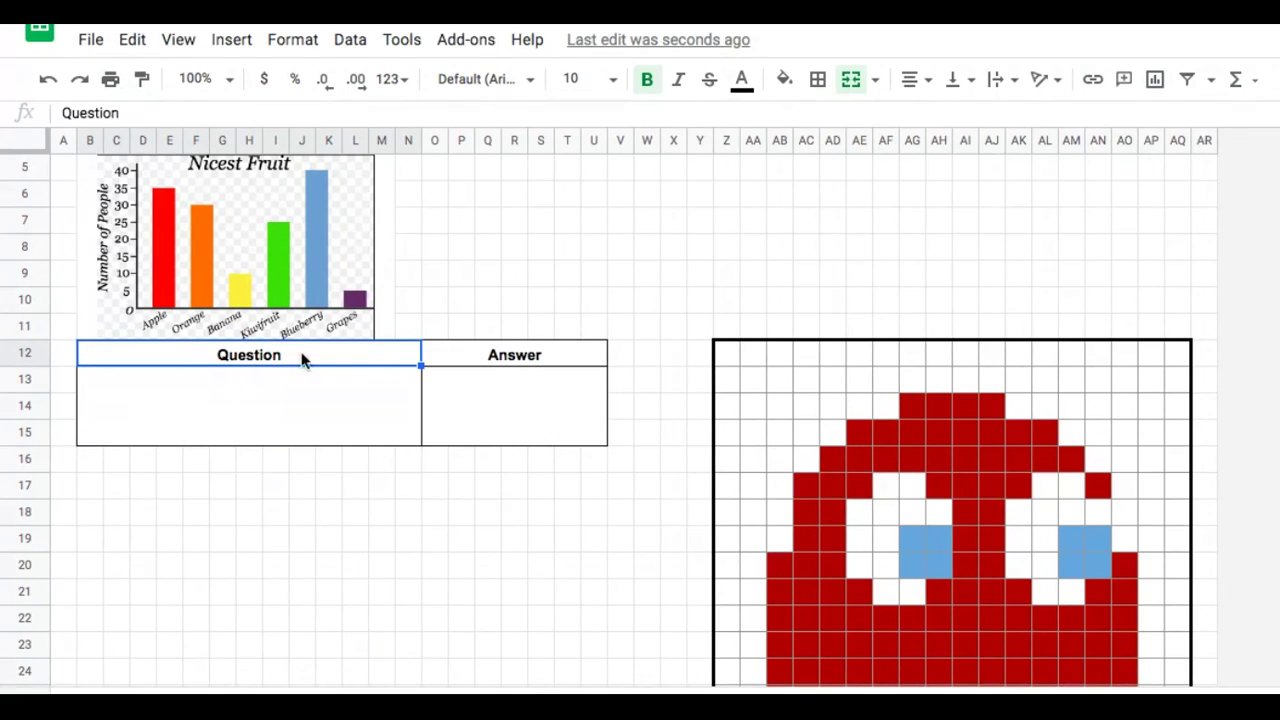
Center the text horizontally in the empty cells below the Question and Answer headers.
{"action": "left_click_drag", "start_coordinate": [295, 421], "coordinate": [432, 400]}
{"action": "left_click", "coordinate": [366, 483]}
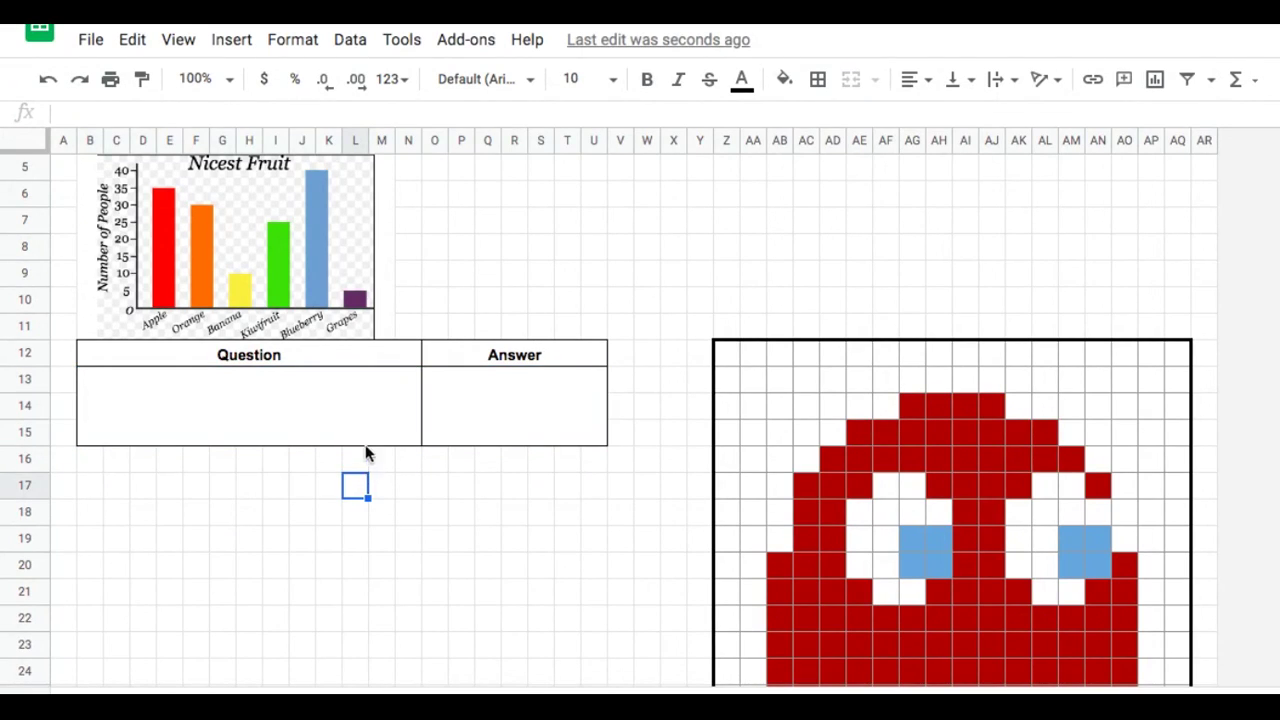
{"action": "left_click_drag", "start_coordinate": [370, 438], "coordinate": [440, 438]}
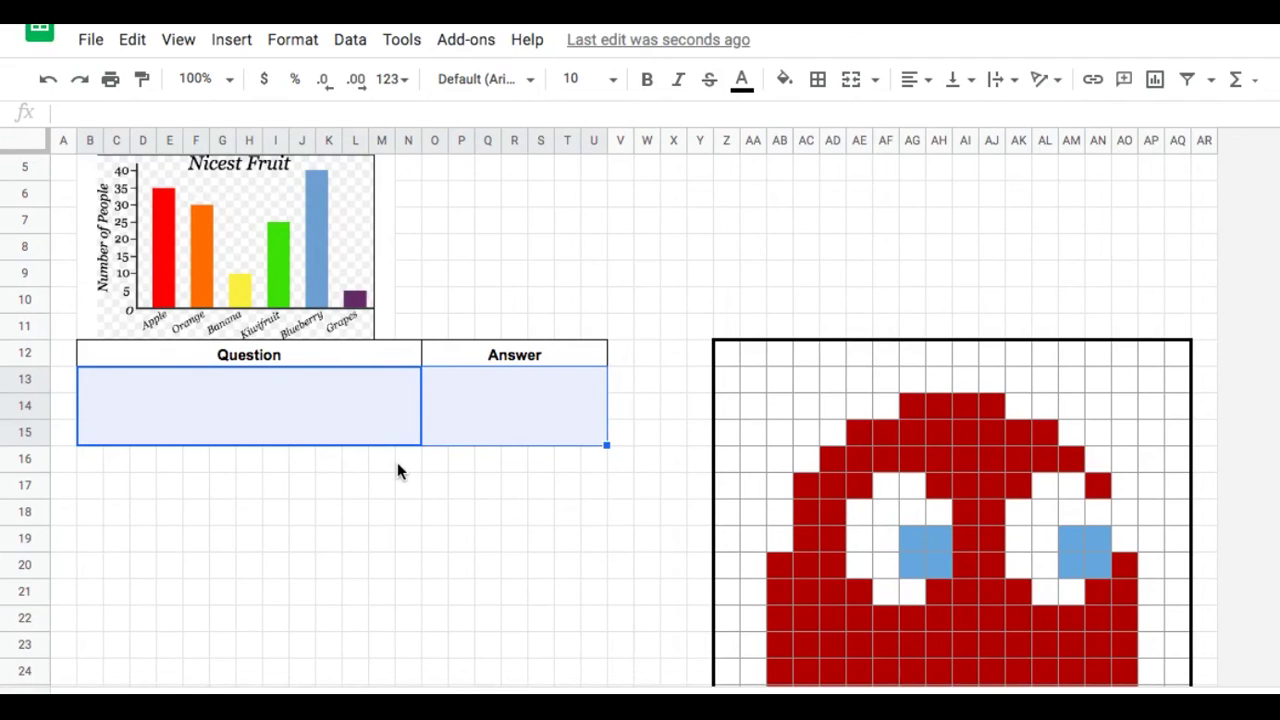
{"action": "left_click", "coordinate": [401, 480]}
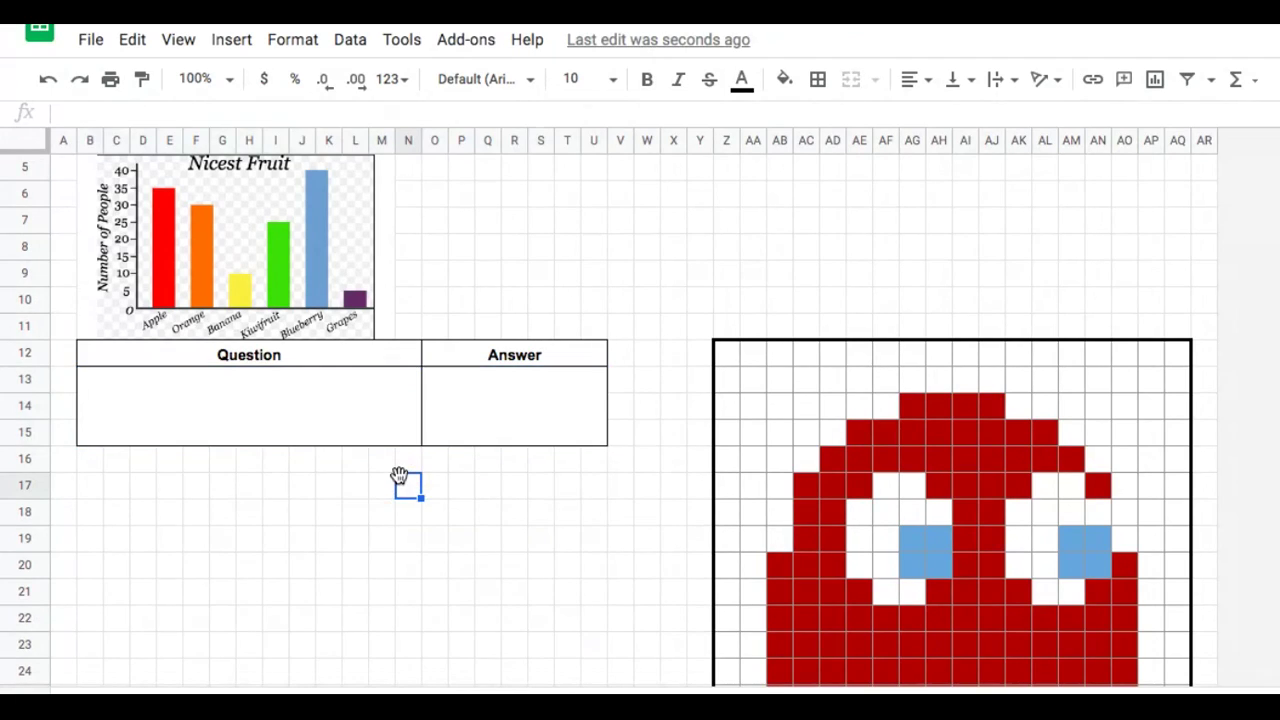
{"action": "left_click_drag", "start_coordinate": [404, 406], "coordinate": [459, 404]}
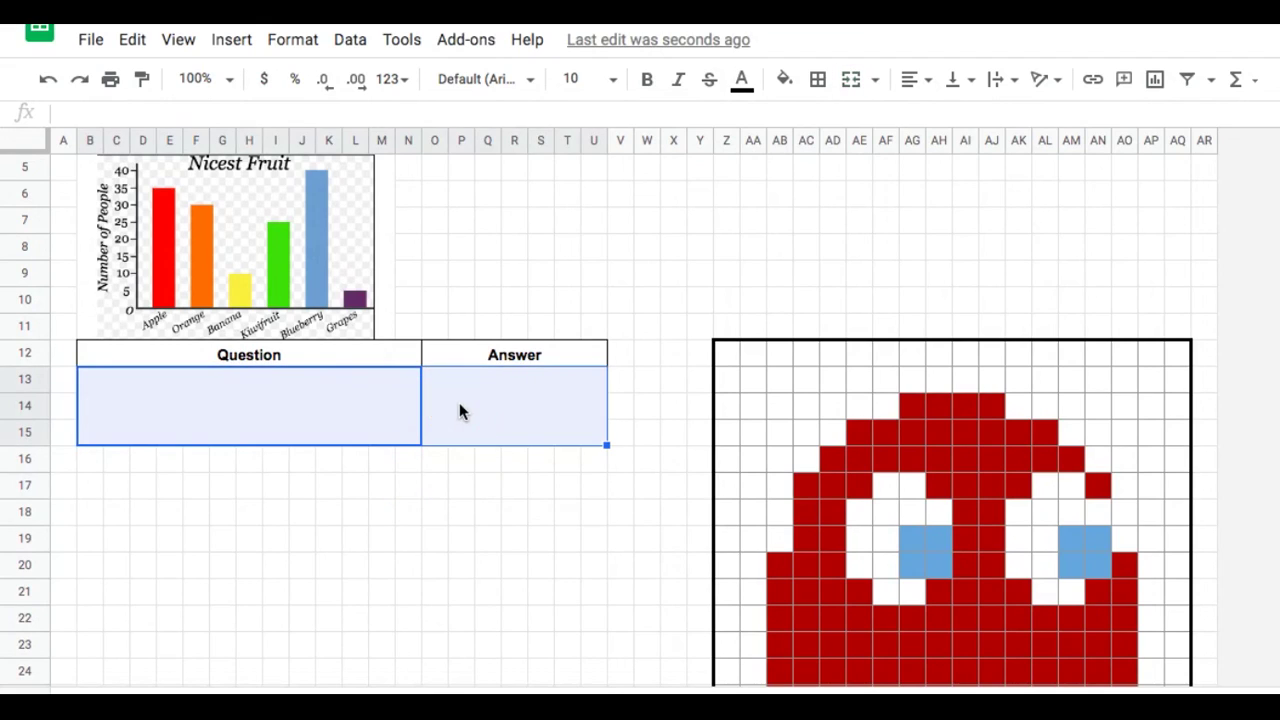
{"action": "left_click", "coordinate": [914, 82]}
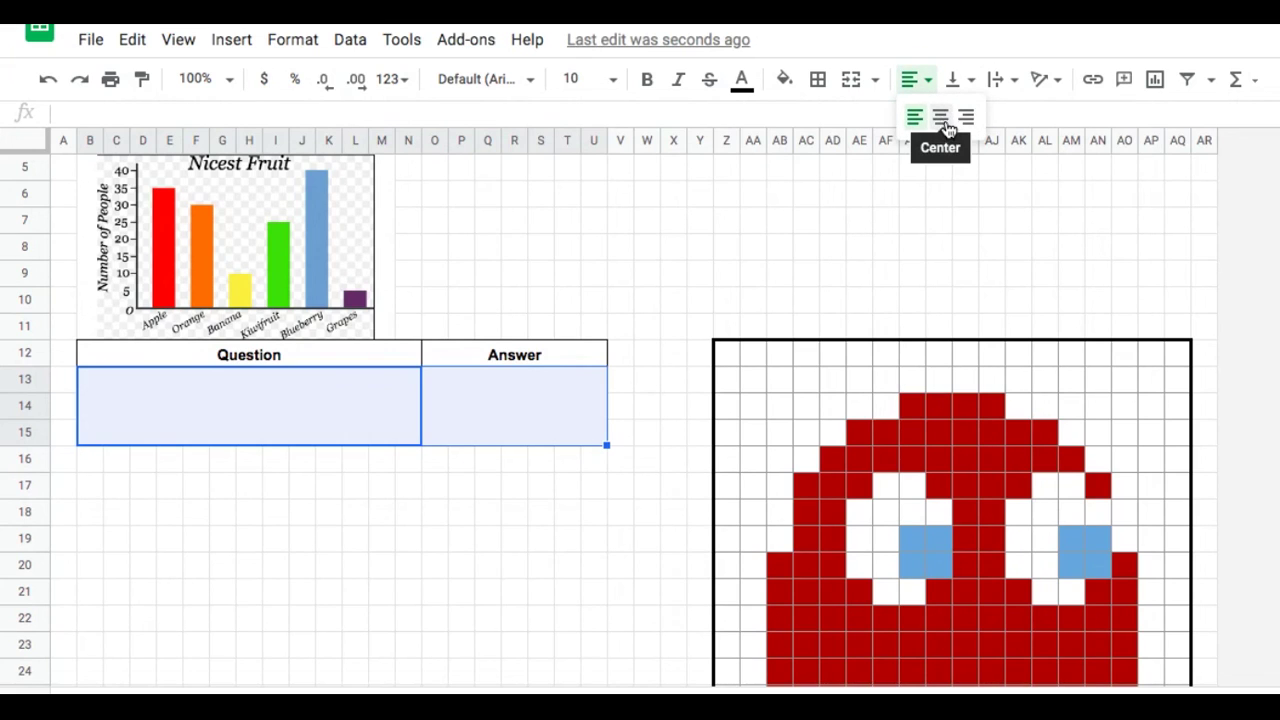
{"action": "left_click", "coordinate": [946, 123]}
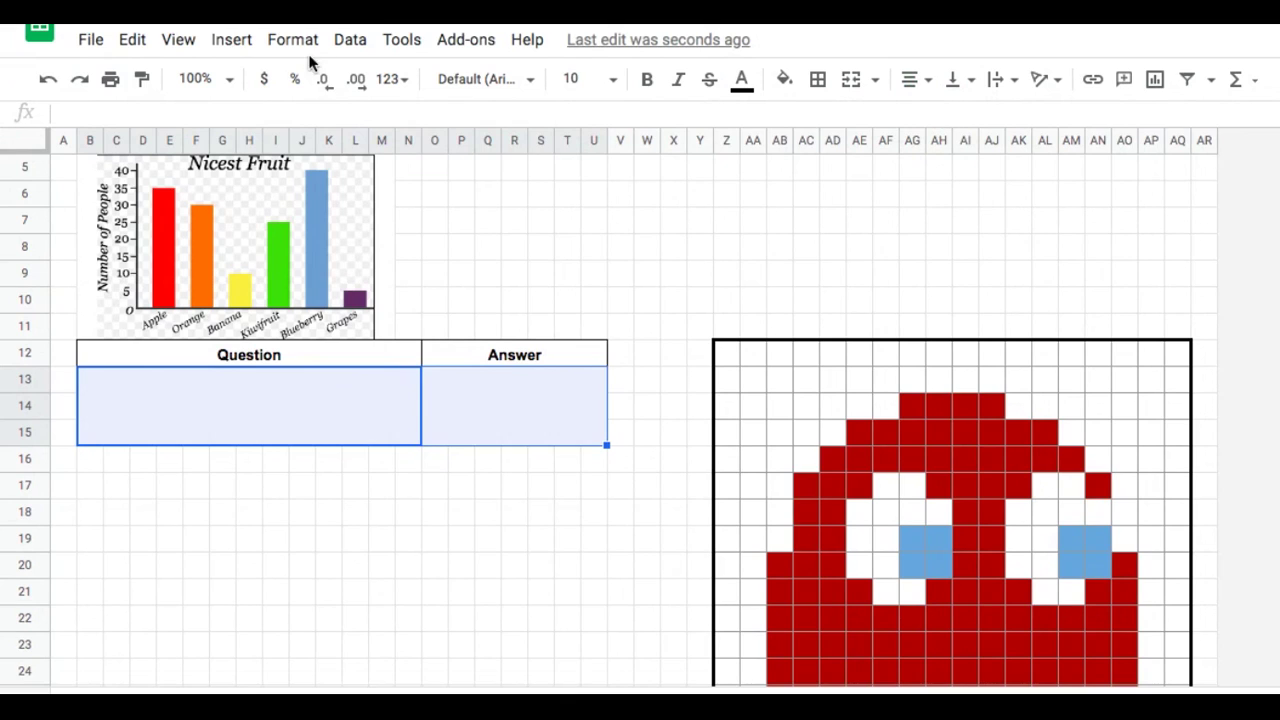
Set text wrapping to Wrap for the empty cells below the Question and Answer headers.
{"action": "left_click", "coordinate": [279, 44]}
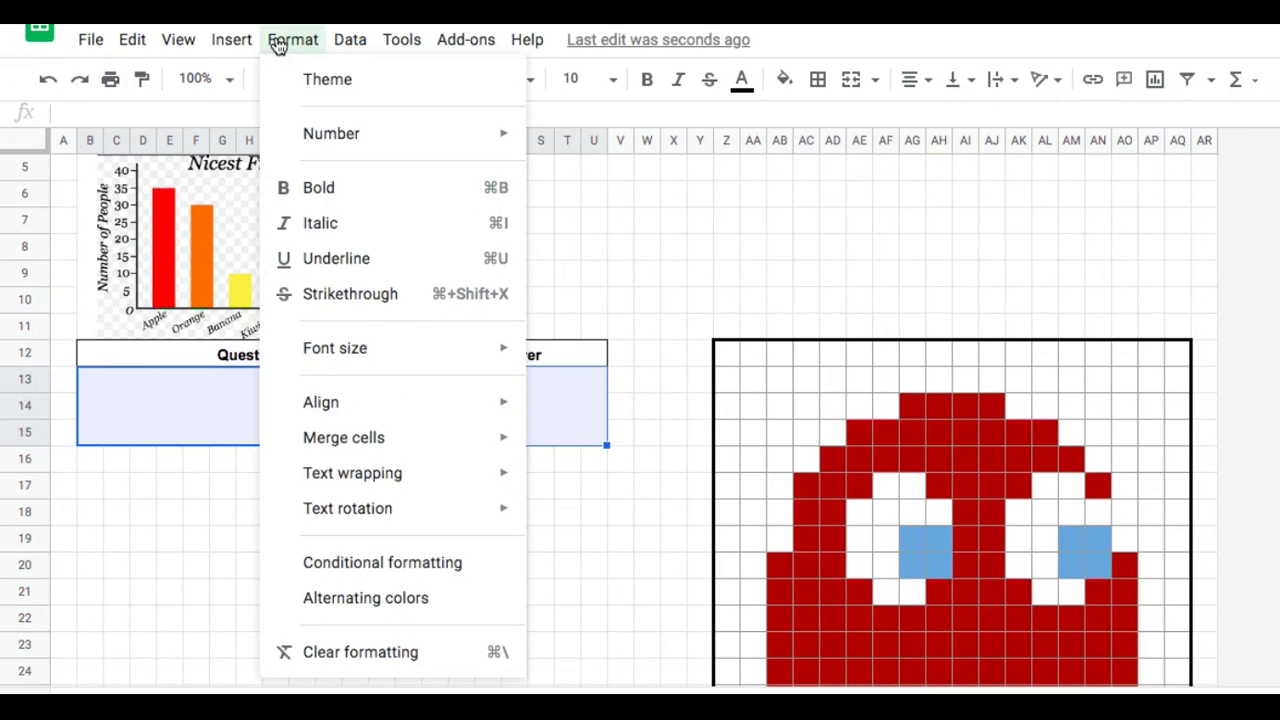
{"action": "mouse_move", "coordinate": [362, 480]}
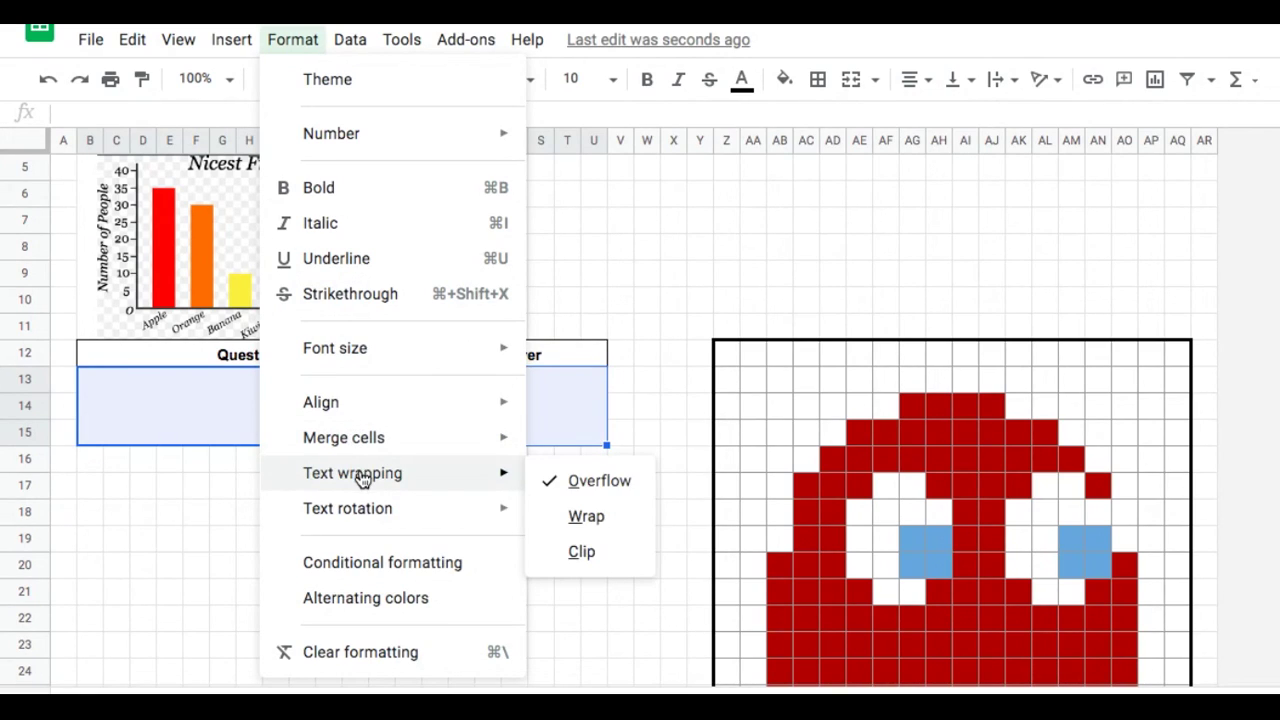
{"action": "left_click", "coordinate": [574, 517]}
{"action": "left_click", "coordinate": [551, 428]}
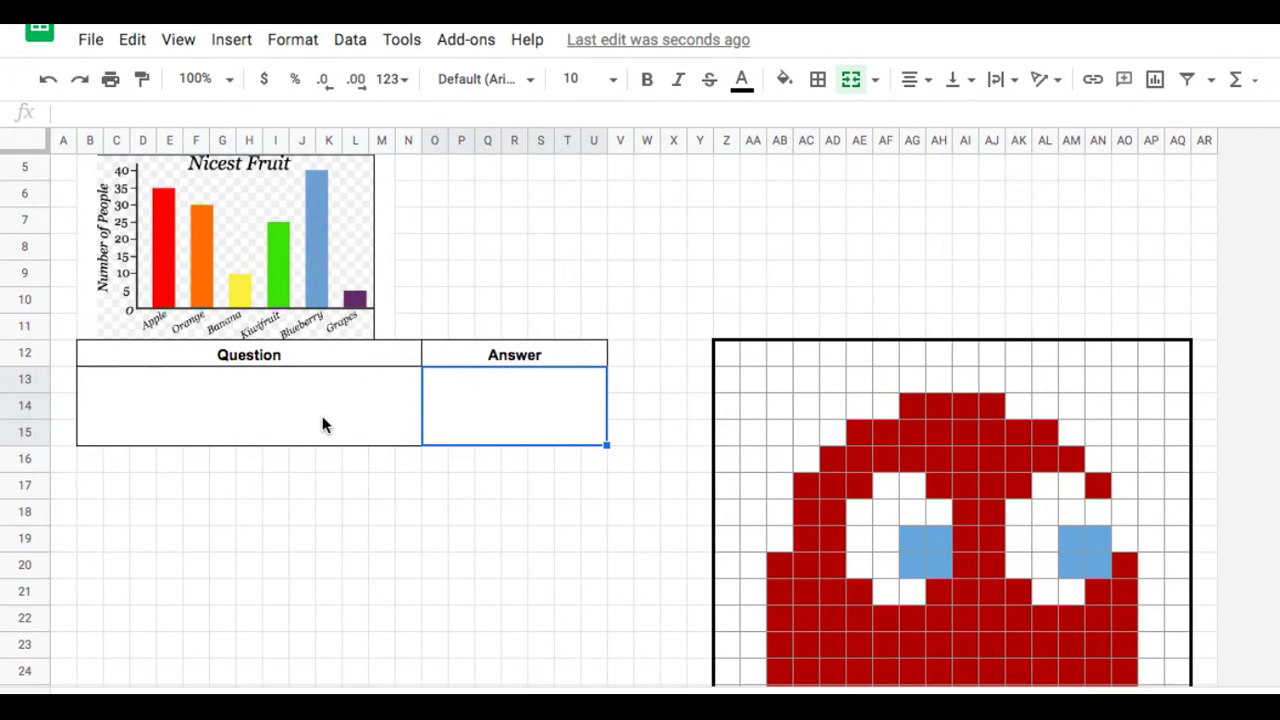
Set the font size to 18 for the empty question and answer cells.
{"action": "left_click_drag", "start_coordinate": [322, 425], "coordinate": [471, 408]}
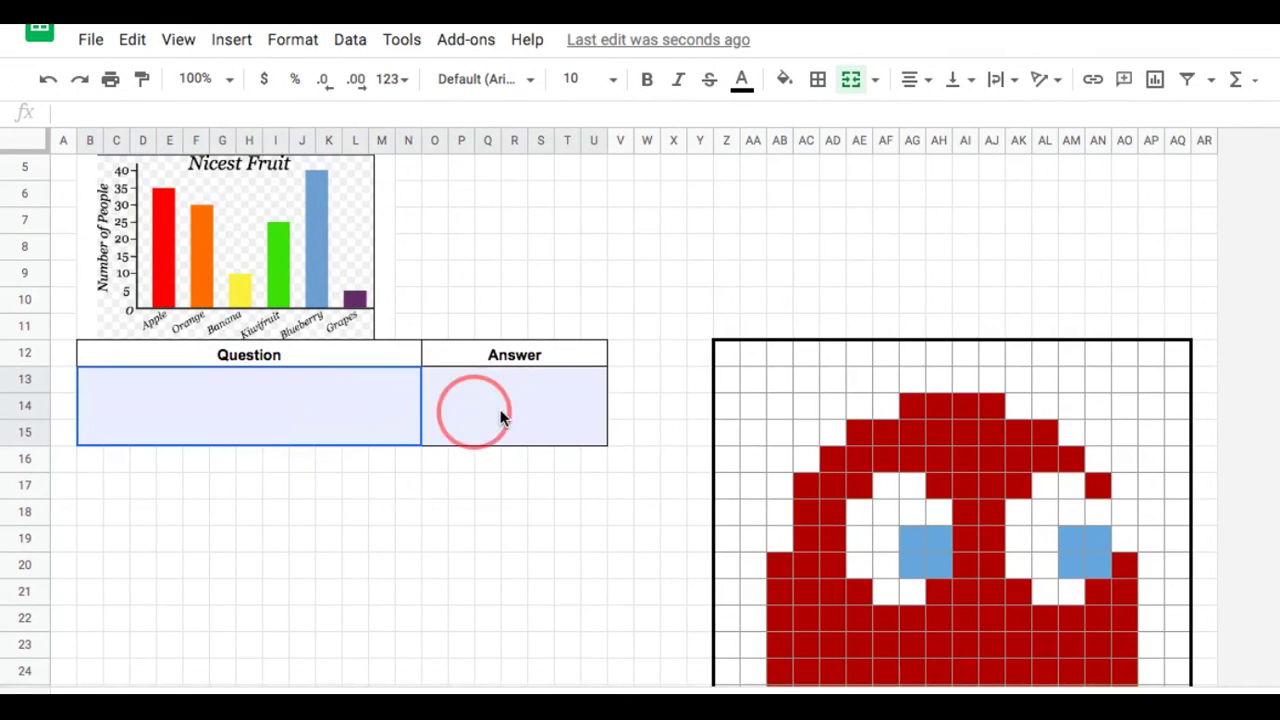
{"action": "left_click", "coordinate": [619, 88]}
{"action": "type", "text": "14"}
{"action": "key", "text": "Return"}
{"action": "left_click", "coordinate": [612, 80]}
{"action": "left_click", "coordinate": [588, 414]}
{"action": "left_click", "coordinate": [540, 537]}
Enter 1 as sample text in the cells below the Question and Answer headers.
{"action": "left_click", "coordinate": [383, 423]}
{"action": "scroll", "coordinate": [433, 455], "scroll_direction": "down", "scroll_amount": 2}
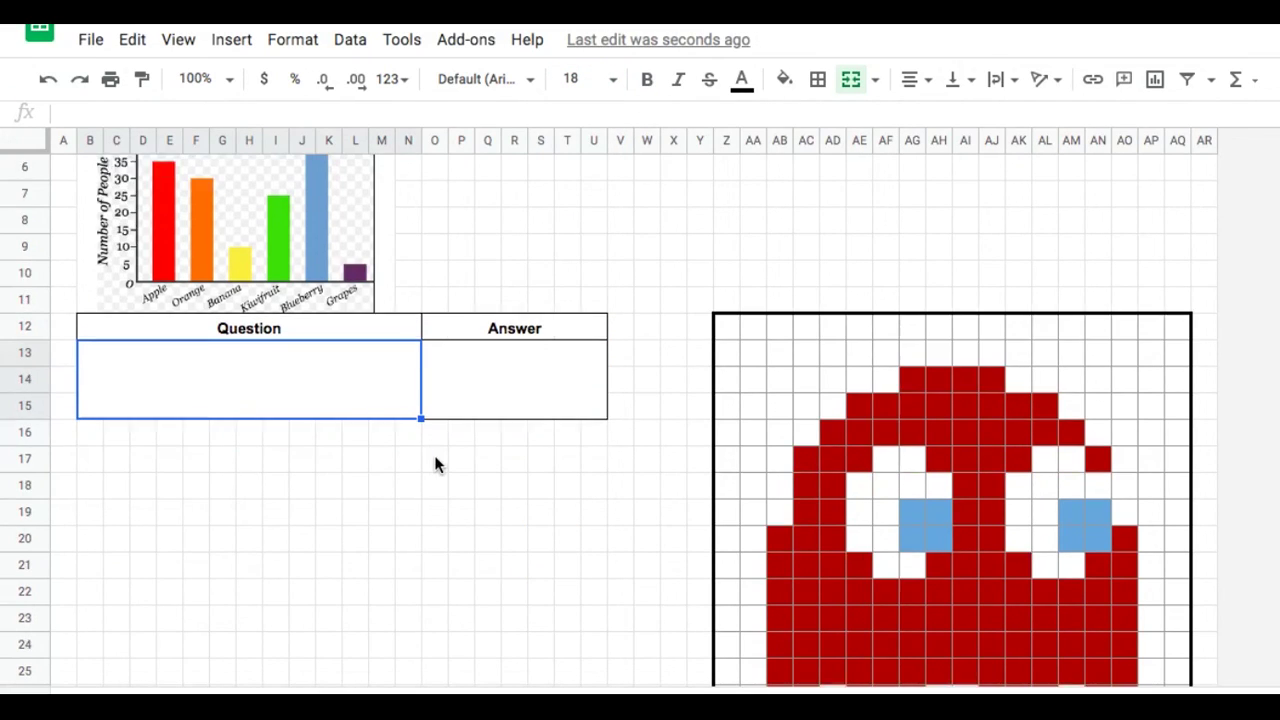
{"action": "left_click", "coordinate": [334, 360]}
{"action": "left_click", "coordinate": [338, 361]}
{"action": "type", "text": "1"}
{"action": "left_click", "coordinate": [488, 431]}
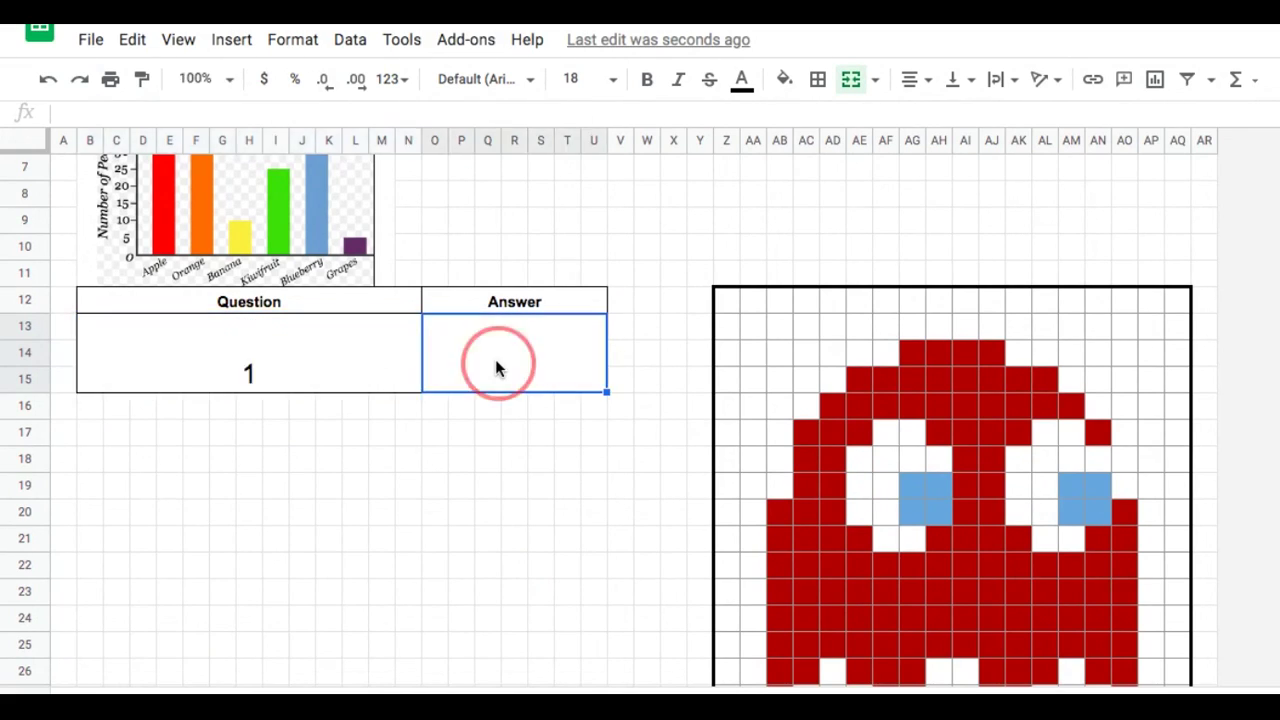
Align the question and answer cells vertically to the middle, and clear their sample text.
{"action": "left_click_drag", "start_coordinate": [337, 350], "coordinate": [529, 343]}
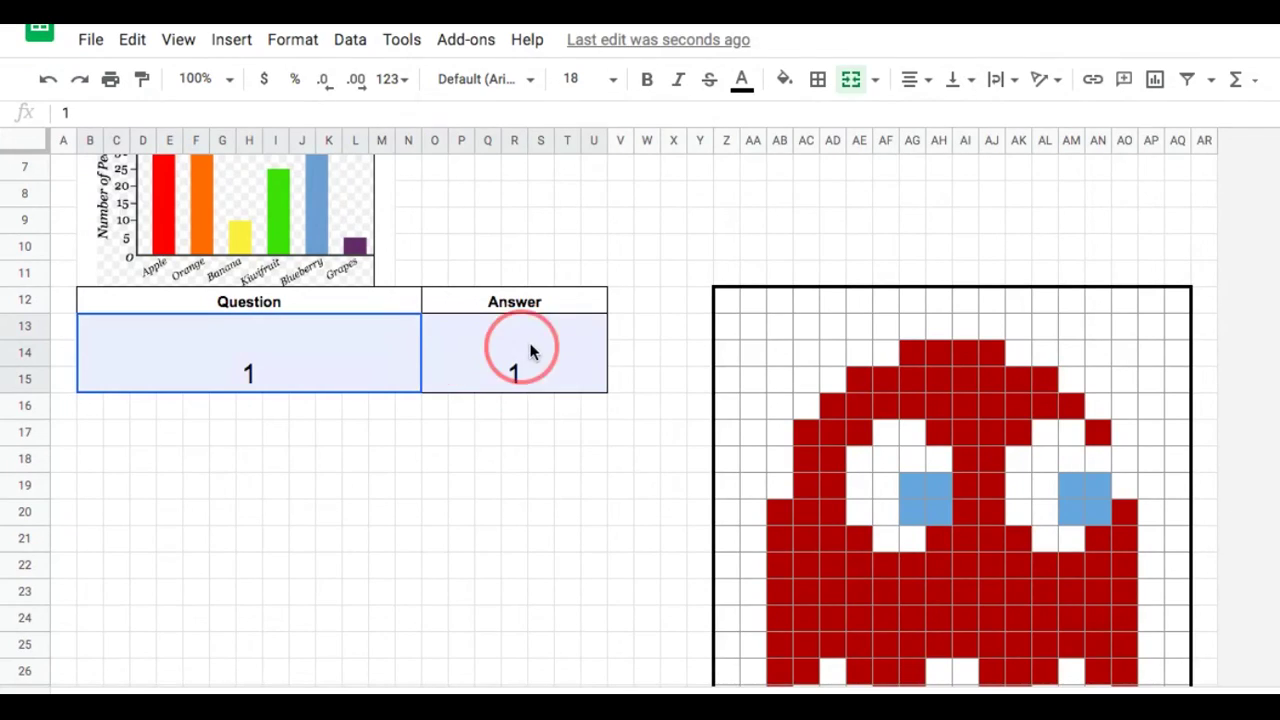
{"action": "left_click", "coordinate": [965, 82]}
{"action": "left_click", "coordinate": [985, 120]}
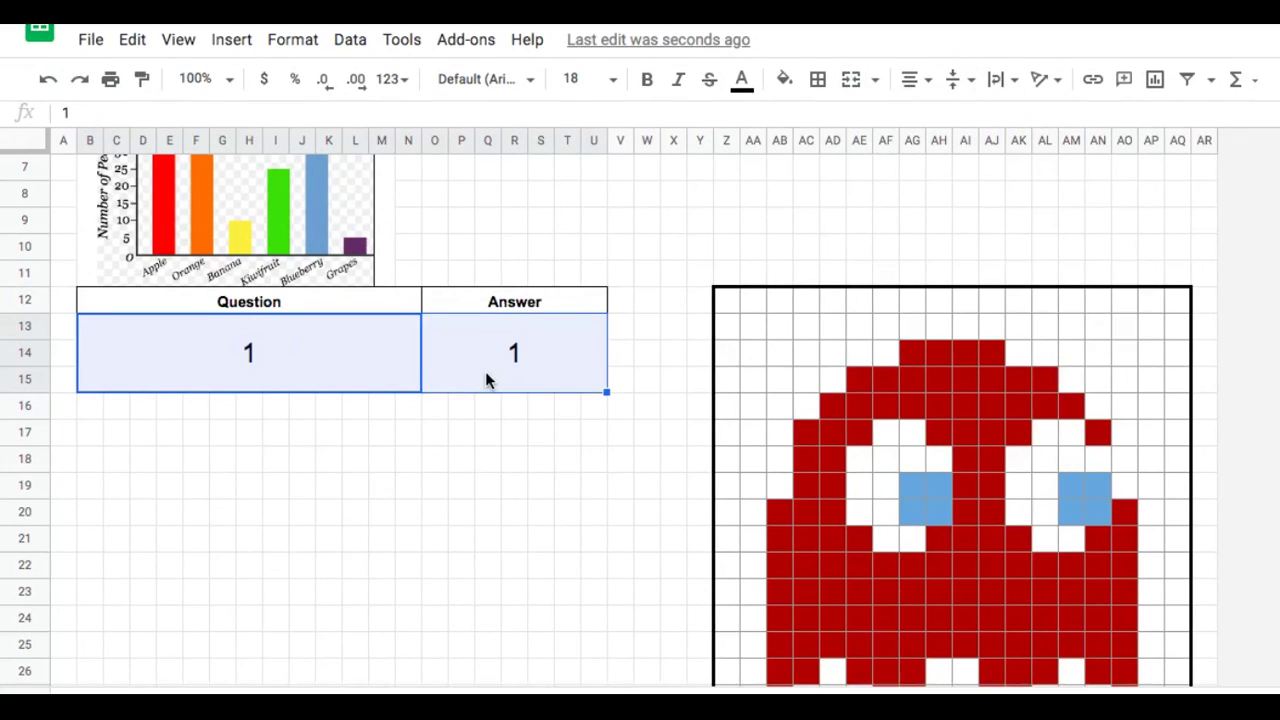
{"action": "key", "text": "Delete"}
{"action": "left_click", "coordinate": [95, 405]}
Copy the empty question and answer cells and paste them directly below, starting at cell B16.
{"action": "left_click_drag", "start_coordinate": [191, 363], "coordinate": [494, 371]}
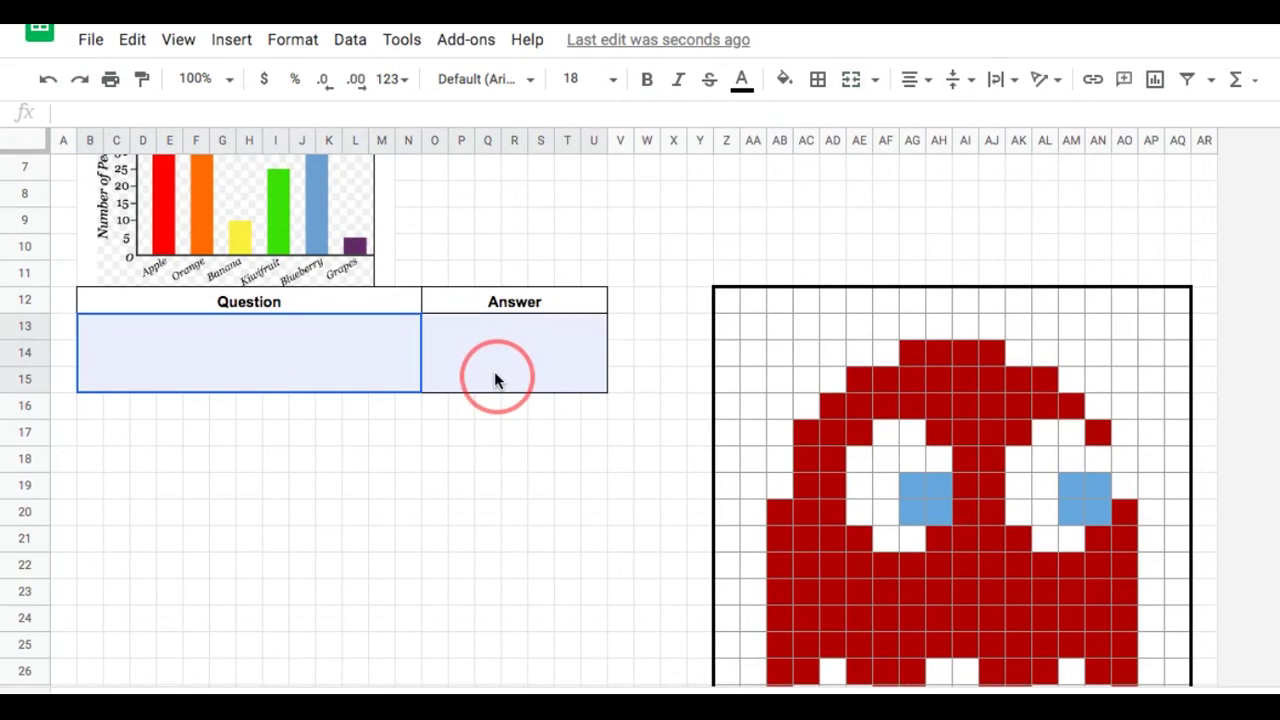
{"action": "right_click", "coordinate": [408, 356]}
{"action": "left_click", "coordinate": [487, 109]}
{"action": "left_click", "coordinate": [367, 404]}
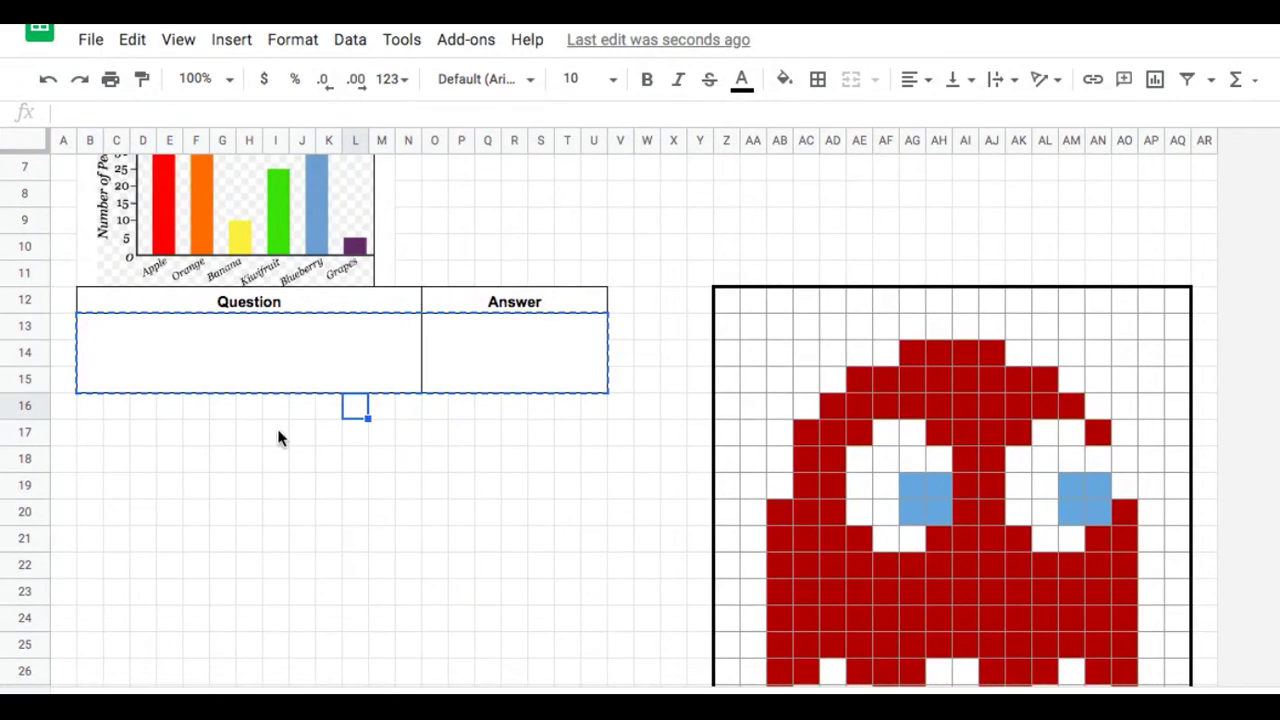
{"action": "left_click", "coordinate": [96, 412]}
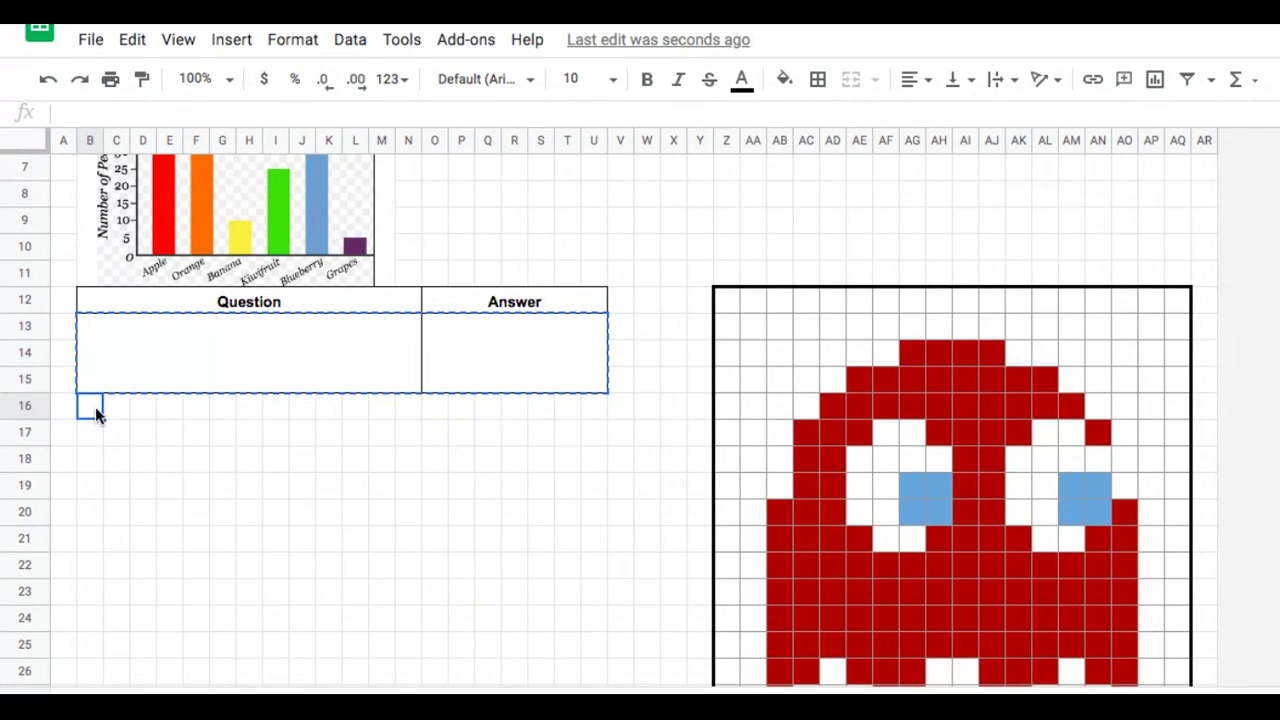
{"action": "key", "text": "ctrl+v"}
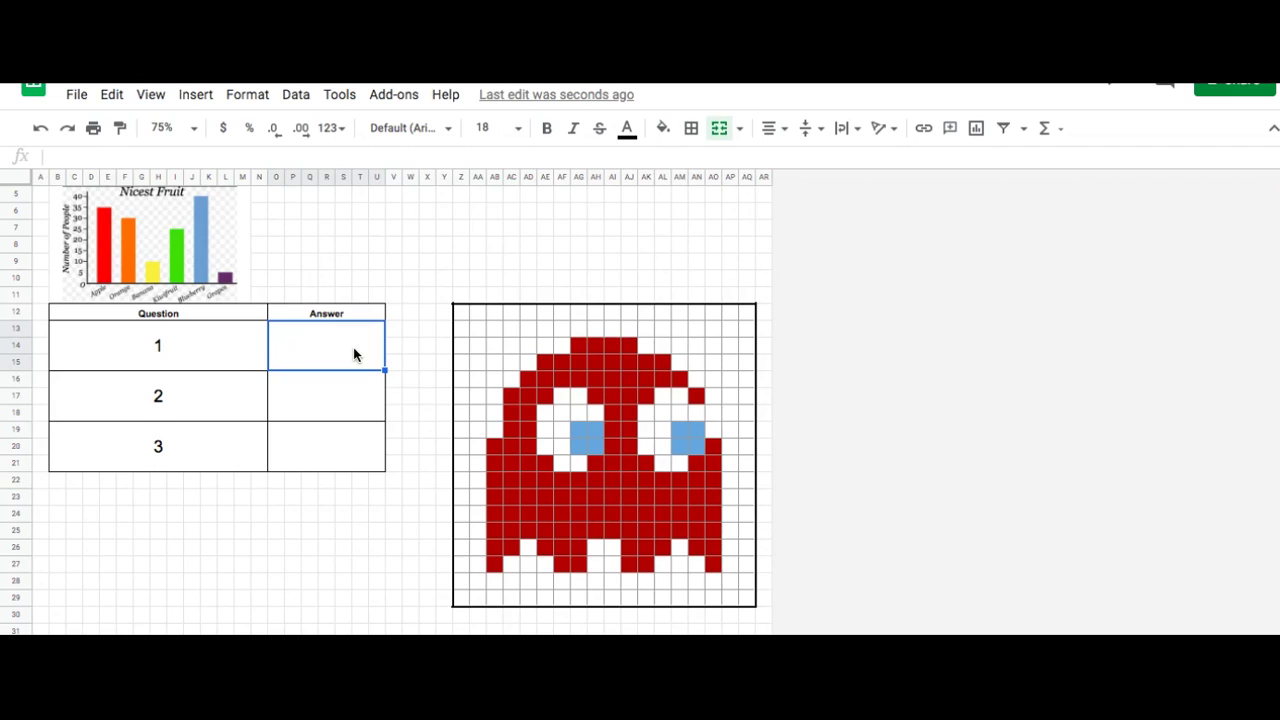
Select question 1's answer cell together with the blue pupil cells of both eyes and start a conditional formatting rule for them.
{"action": "left_click", "coordinate": [581, 434], "text": "ctrl"}
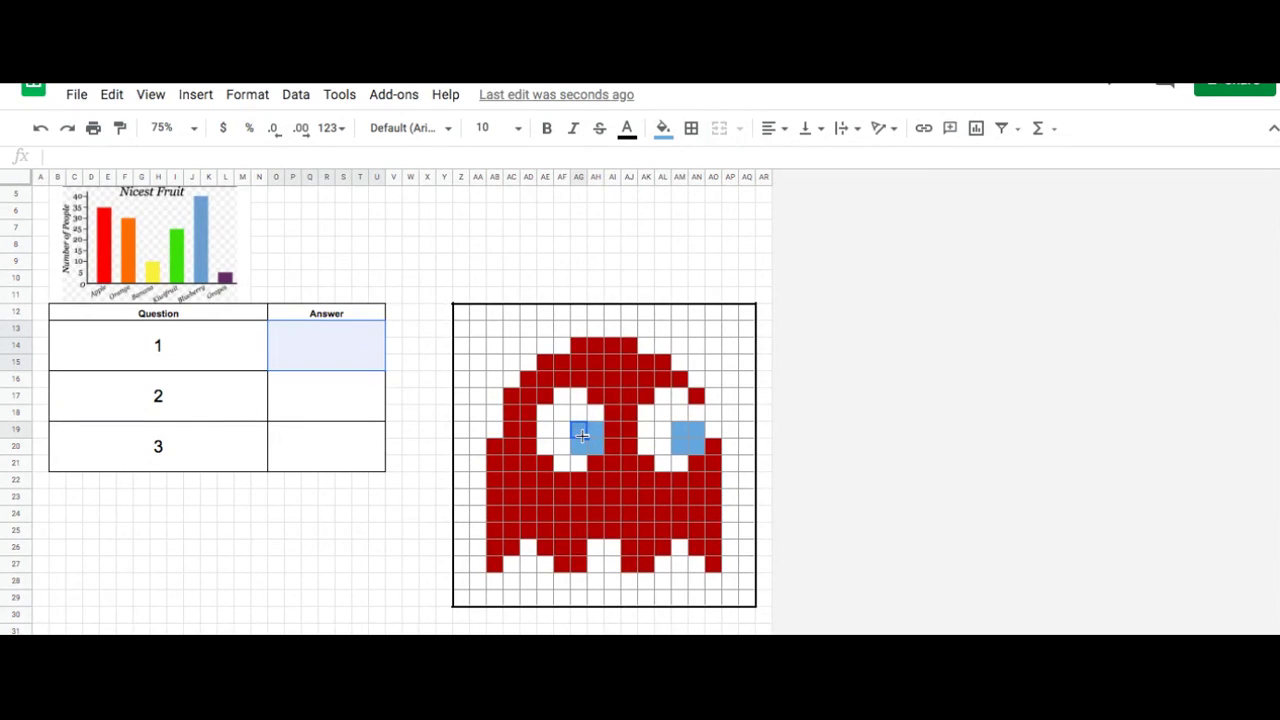
{"action": "left_click", "coordinate": [582, 450], "text": "ctrl"}
{"action": "left_click", "coordinate": [679, 431], "text": "ctrl"}
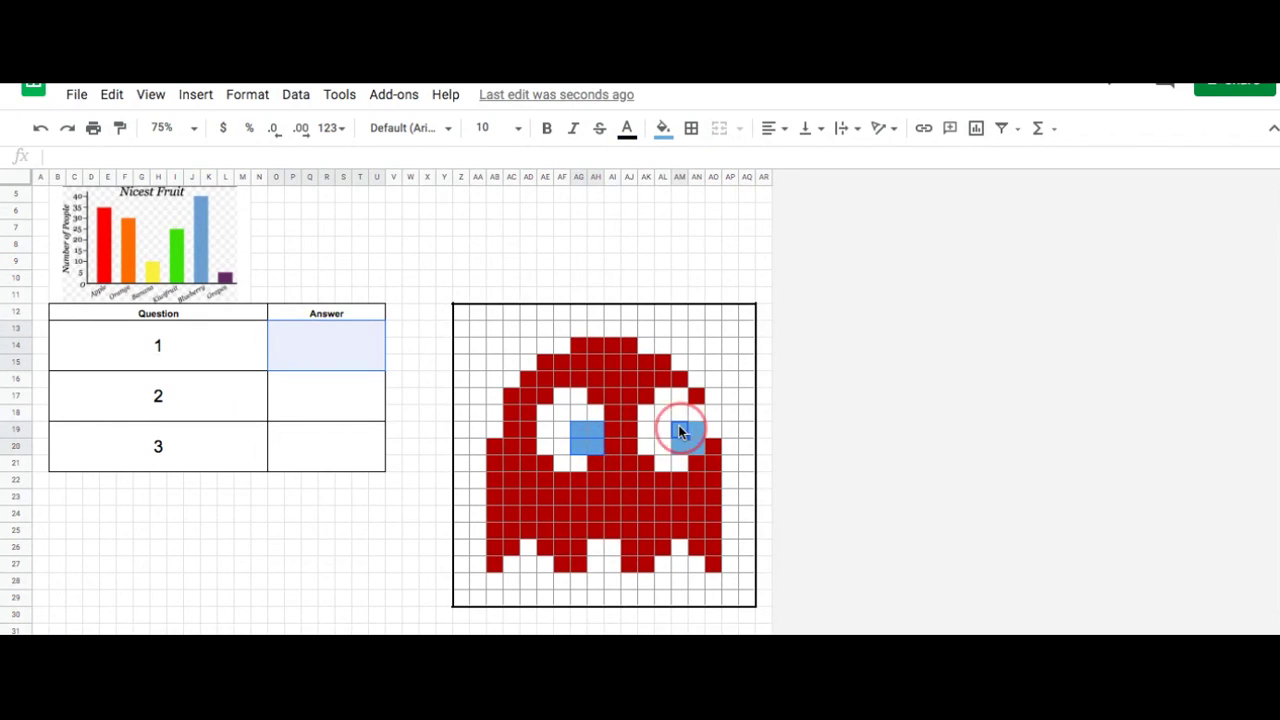
{"action": "left_click_drag", "start_coordinate": [684, 450], "coordinate": [697, 437]}
{"action": "left_click", "coordinate": [663, 130]}
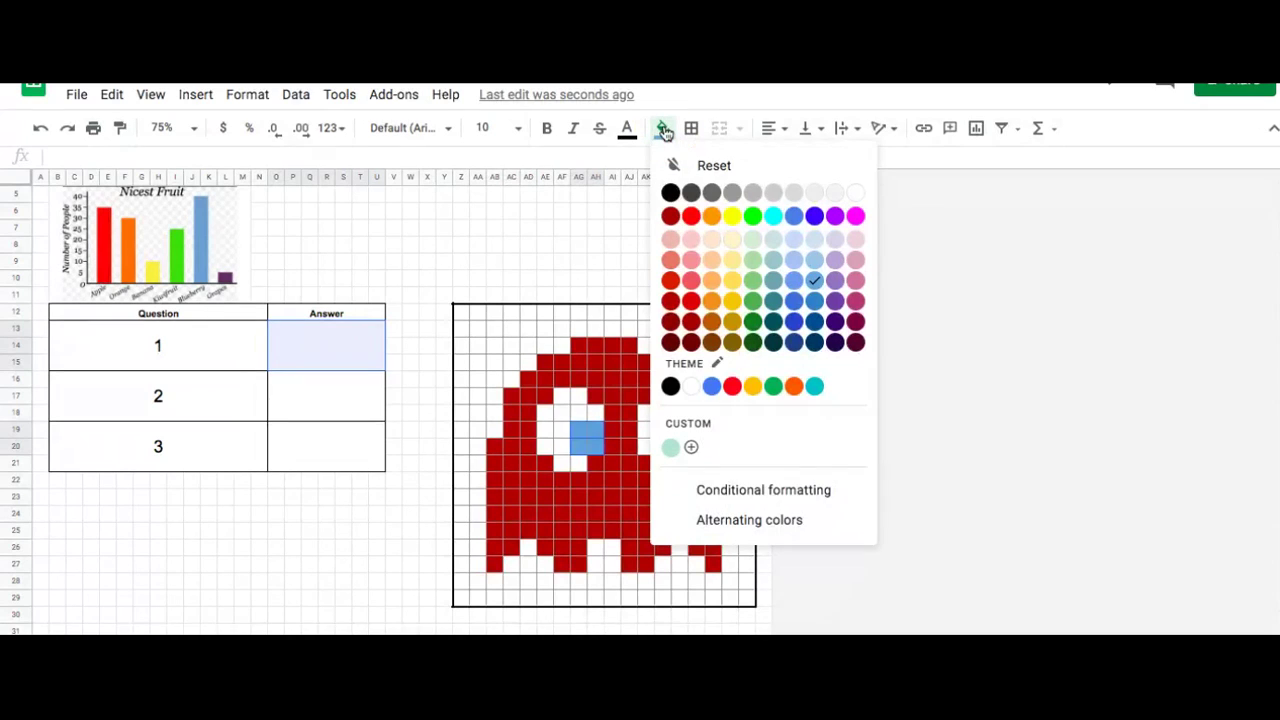
{"action": "left_click", "coordinate": [734, 490]}
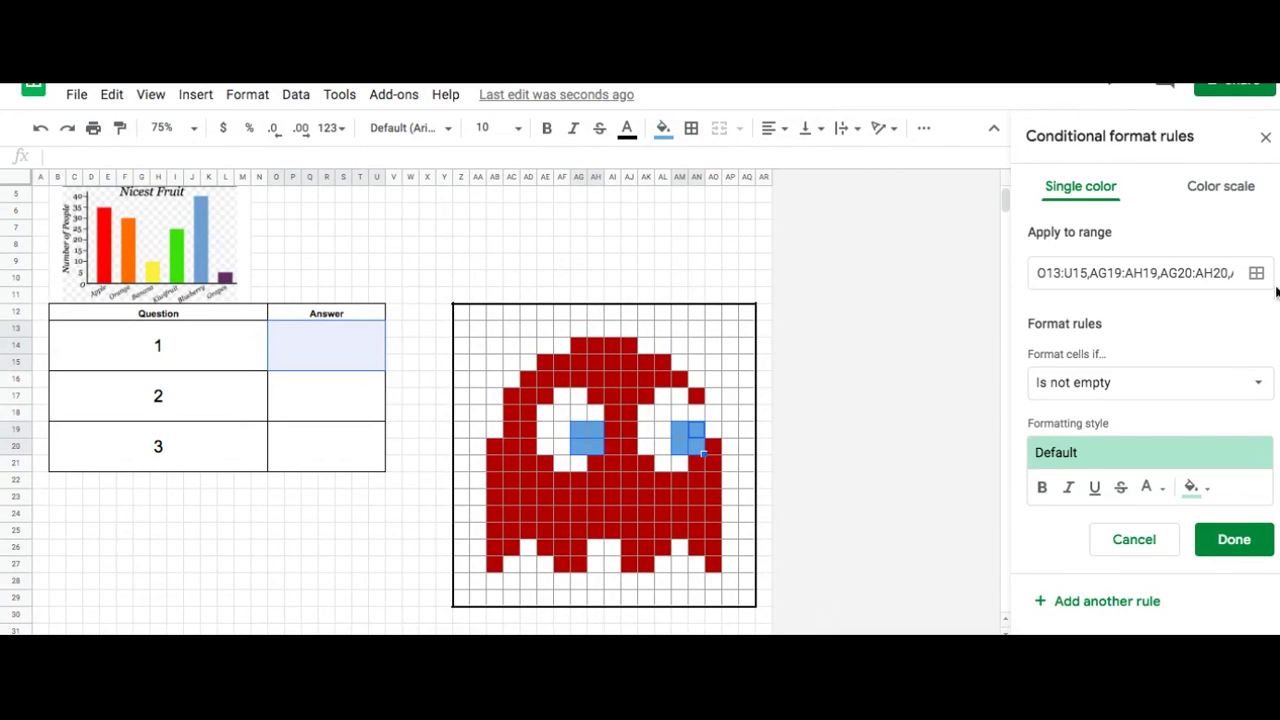
Set the rule's condition to the custom formula =$O$13=1.
{"action": "left_click", "coordinate": [1259, 384]}
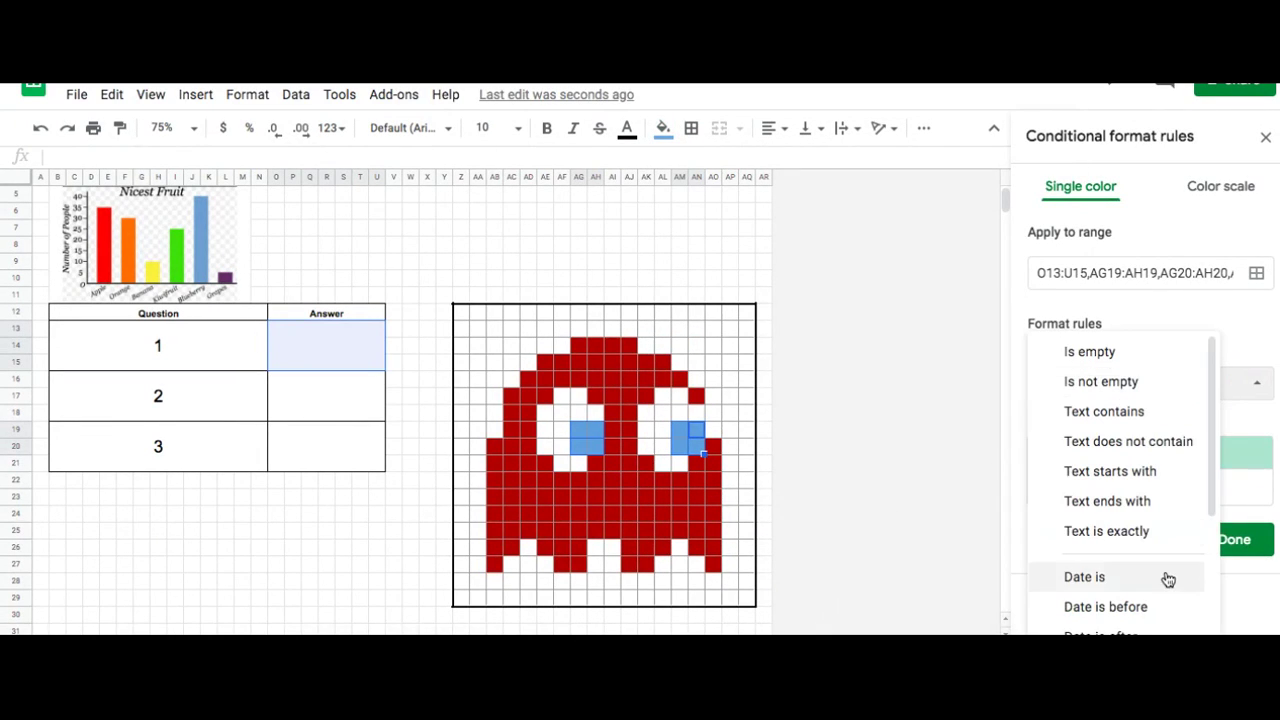
{"action": "scroll", "coordinate": [1165, 570], "scroll_direction": "down", "scroll_amount": 3}
{"action": "left_click", "coordinate": [1143, 641]}
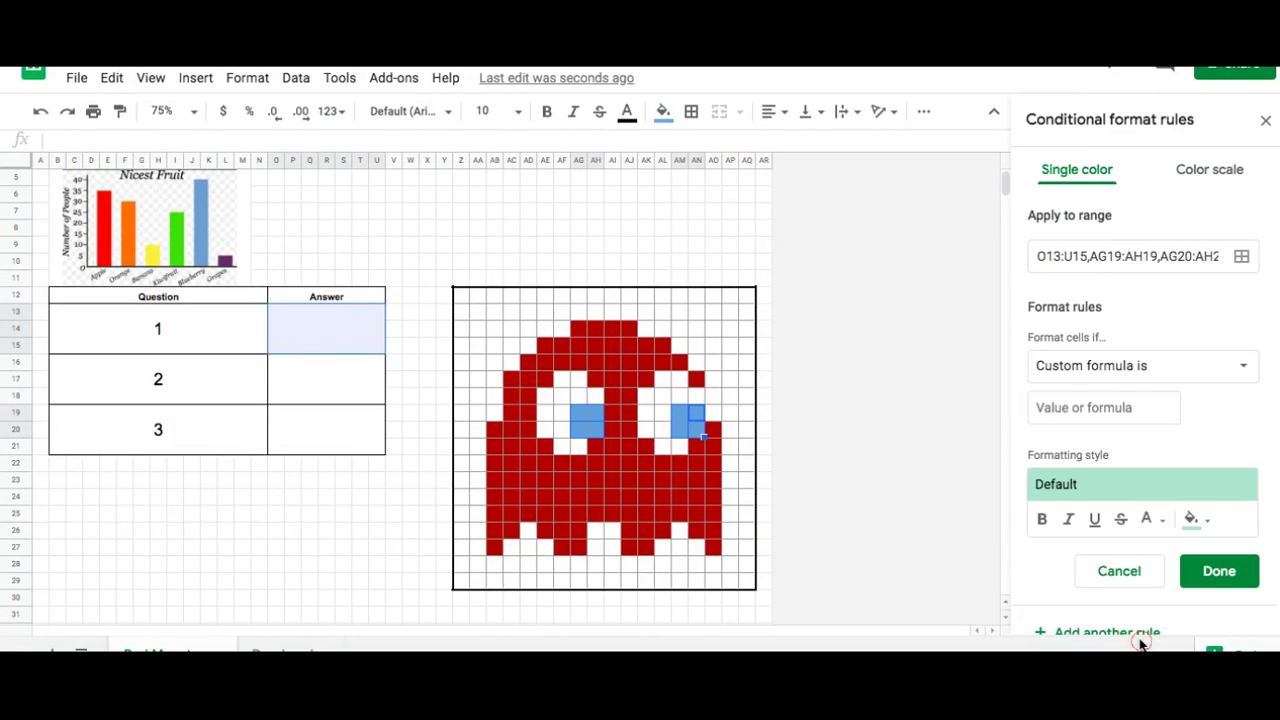
{"action": "left_click", "coordinate": [1062, 409]}
{"action": "type", "text": "="}
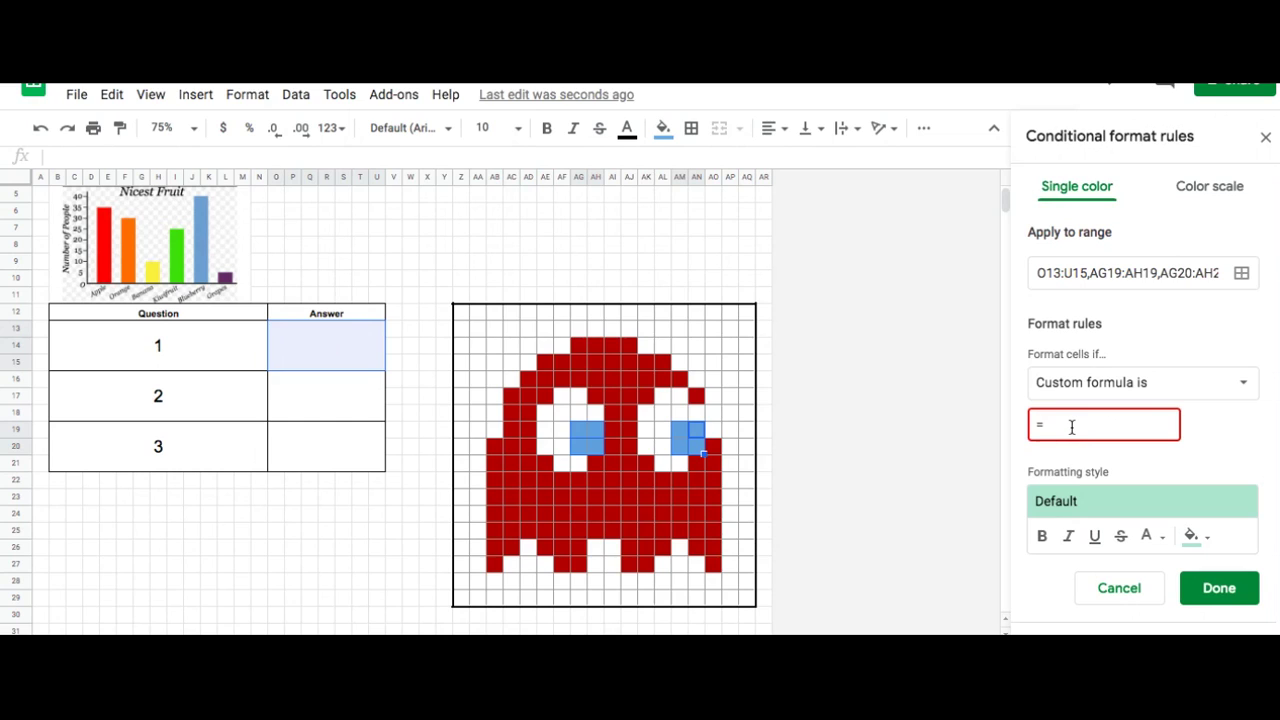
{"action": "type", "text": "$O$13=1"}
Give the rule a light blue fill color, check its text color options and save the rule.
{"action": "left_click", "coordinate": [1205, 538]}
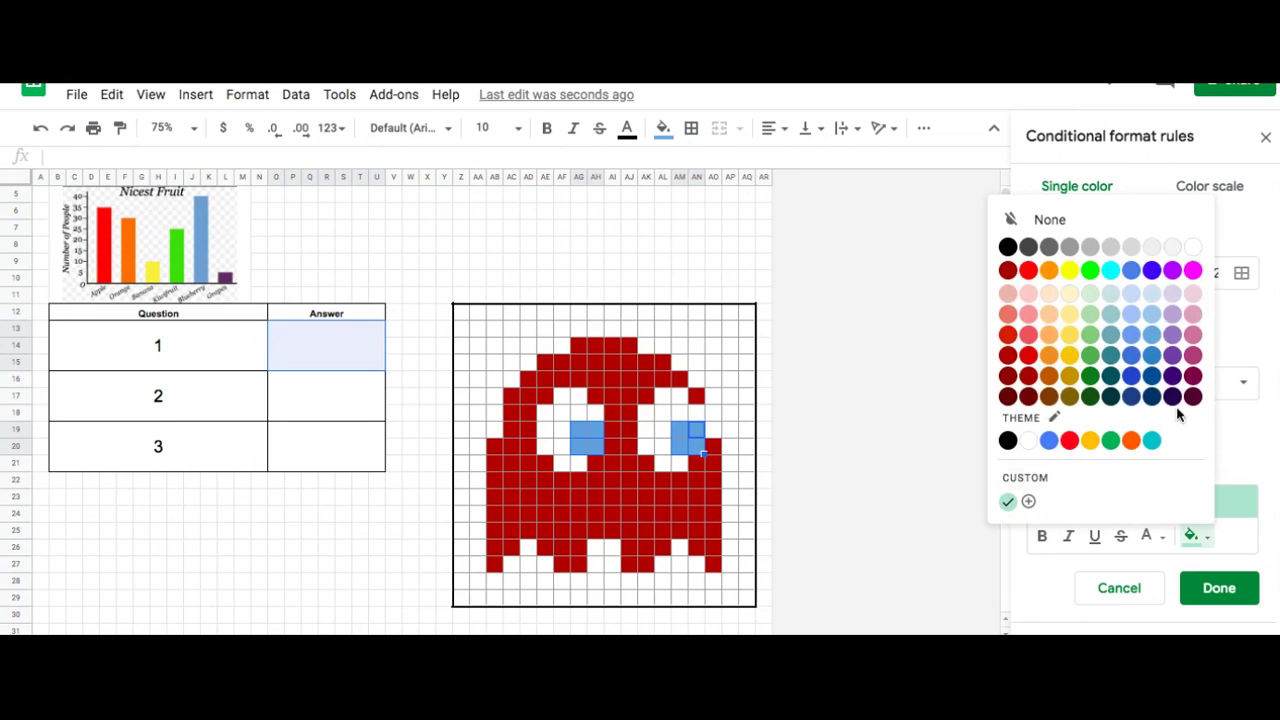
{"action": "left_click", "coordinate": [1153, 316]}
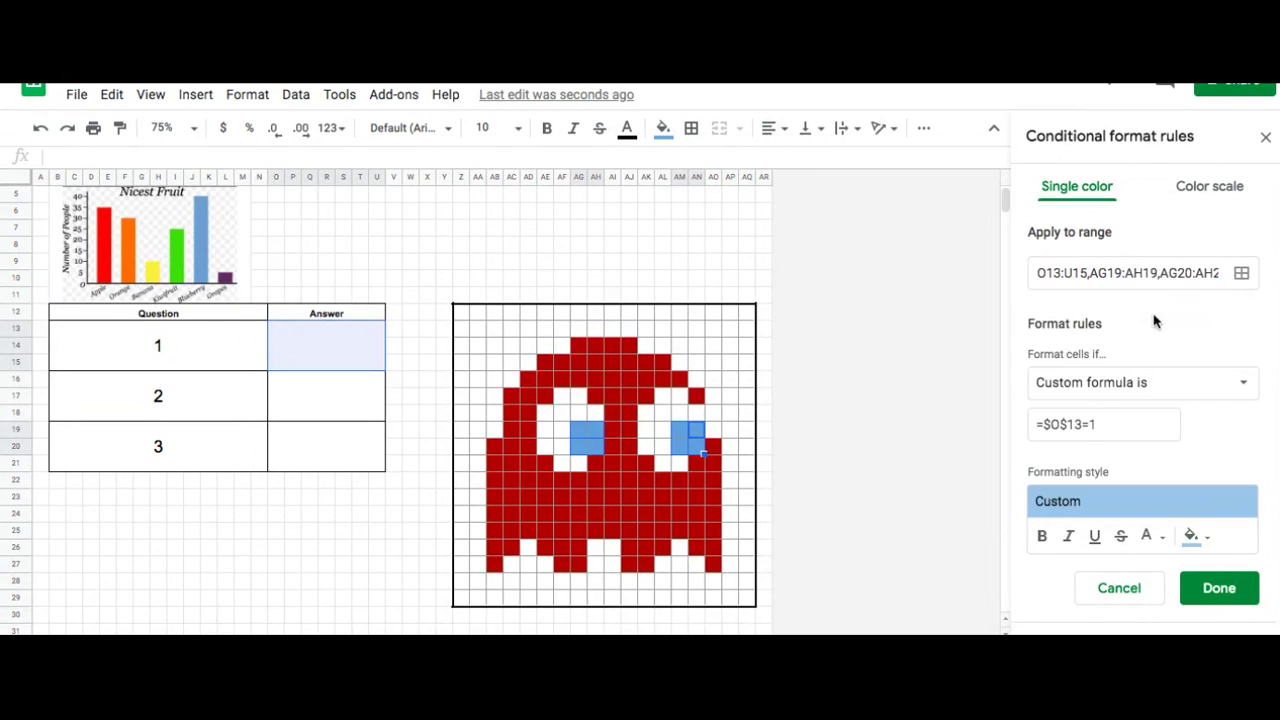
{"action": "left_click", "coordinate": [1166, 542]}
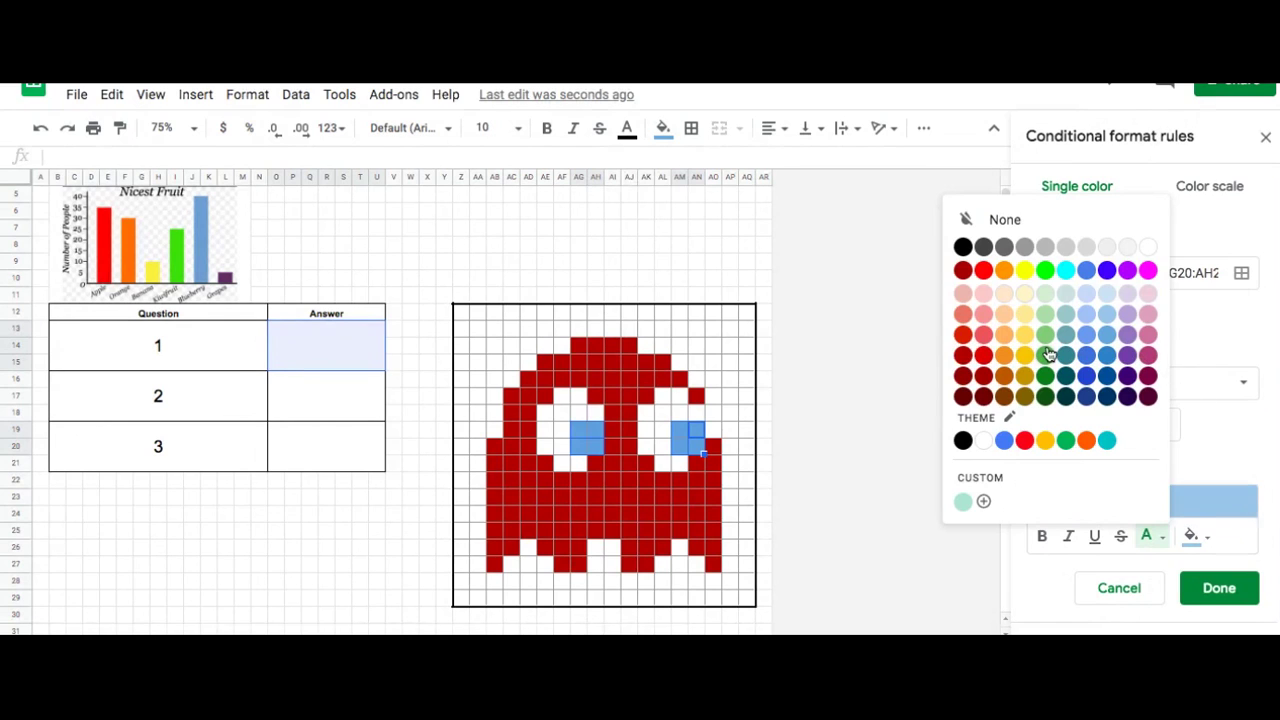
{"action": "left_click", "coordinate": [1192, 535]}
{"action": "left_click", "coordinate": [1164, 542]}
{"action": "left_click", "coordinate": [1193, 537]}
{"action": "left_click", "coordinate": [1164, 545]}
{"action": "left_click", "coordinate": [1220, 589]}
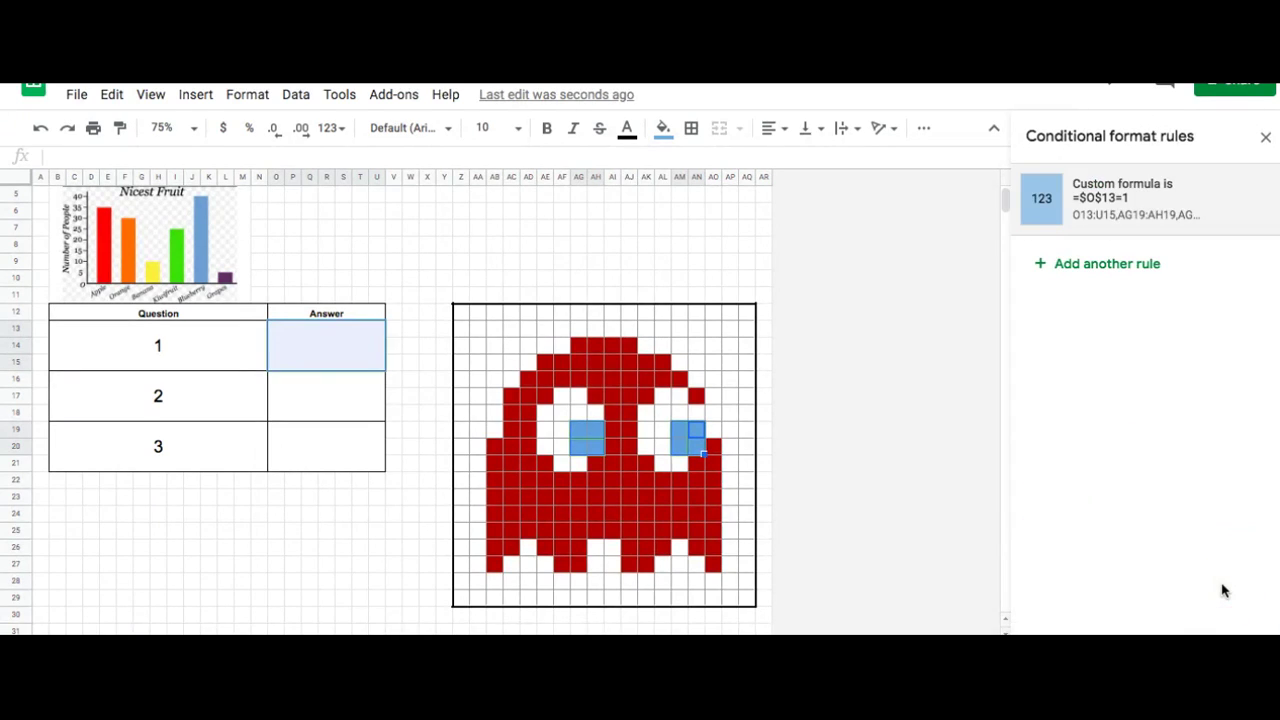
Review the conditional formatting rule on question 2's answer cell and its range in the pixel art, and close the rules.
{"action": "left_click", "coordinate": [330, 395]}
{"action": "left_click", "coordinate": [430, 395]}
{"action": "left_click", "coordinate": [356, 398]}
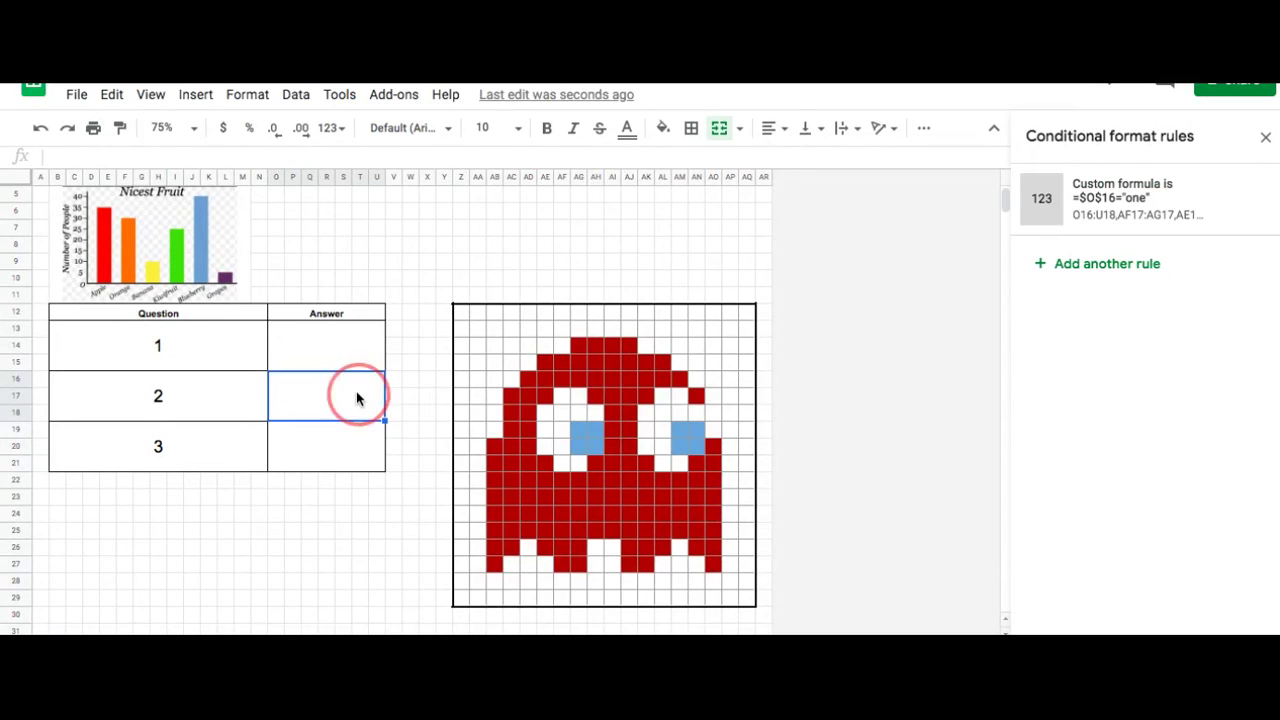
{"action": "mouse_move", "coordinate": [1120, 185]}
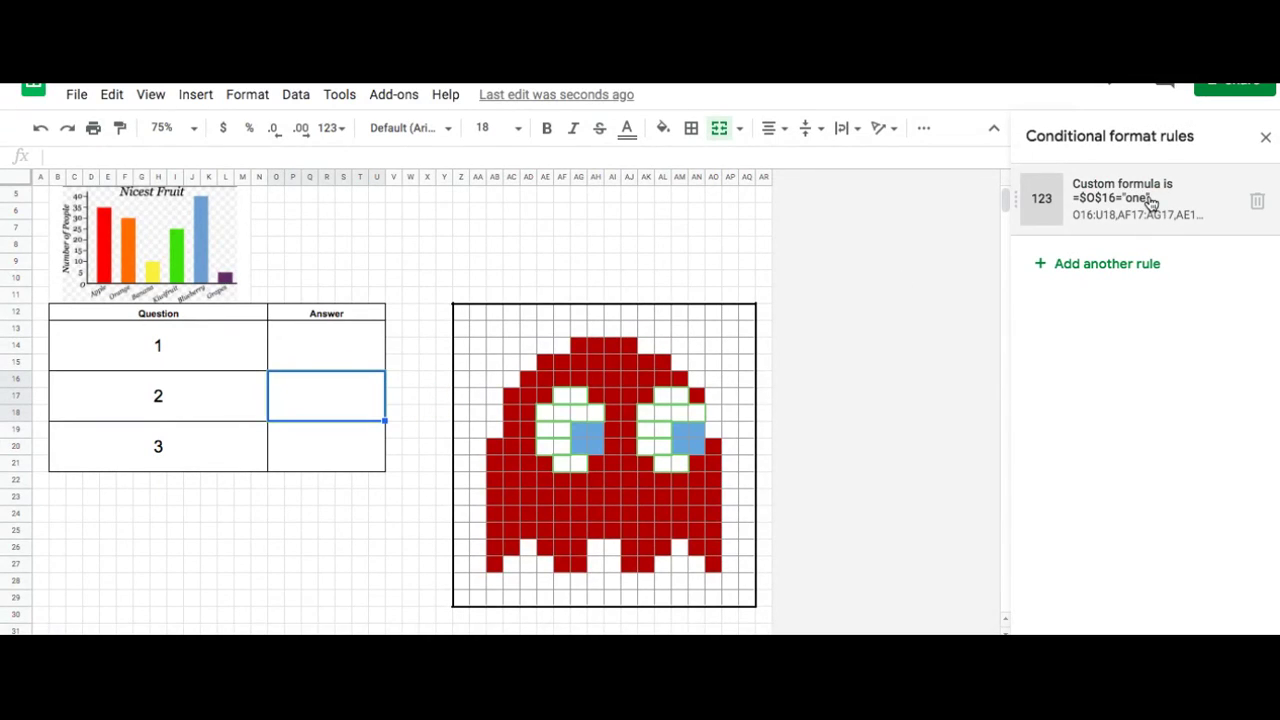
{"action": "left_click", "coordinate": [1265, 137]}
Add data validation to question 3's answer cell with a dropdown list of the items a, b, c, d, and check the list.
{"action": "left_click", "coordinate": [368, 450]}
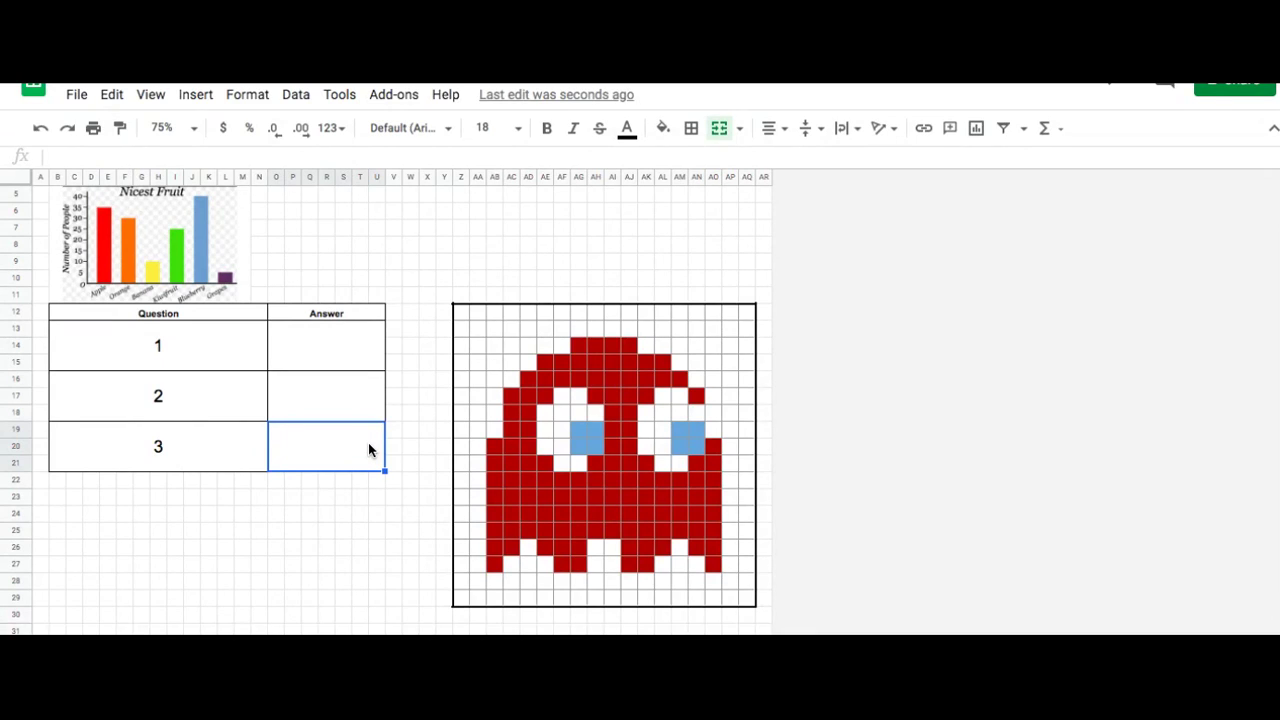
{"action": "left_click", "coordinate": [297, 98]}
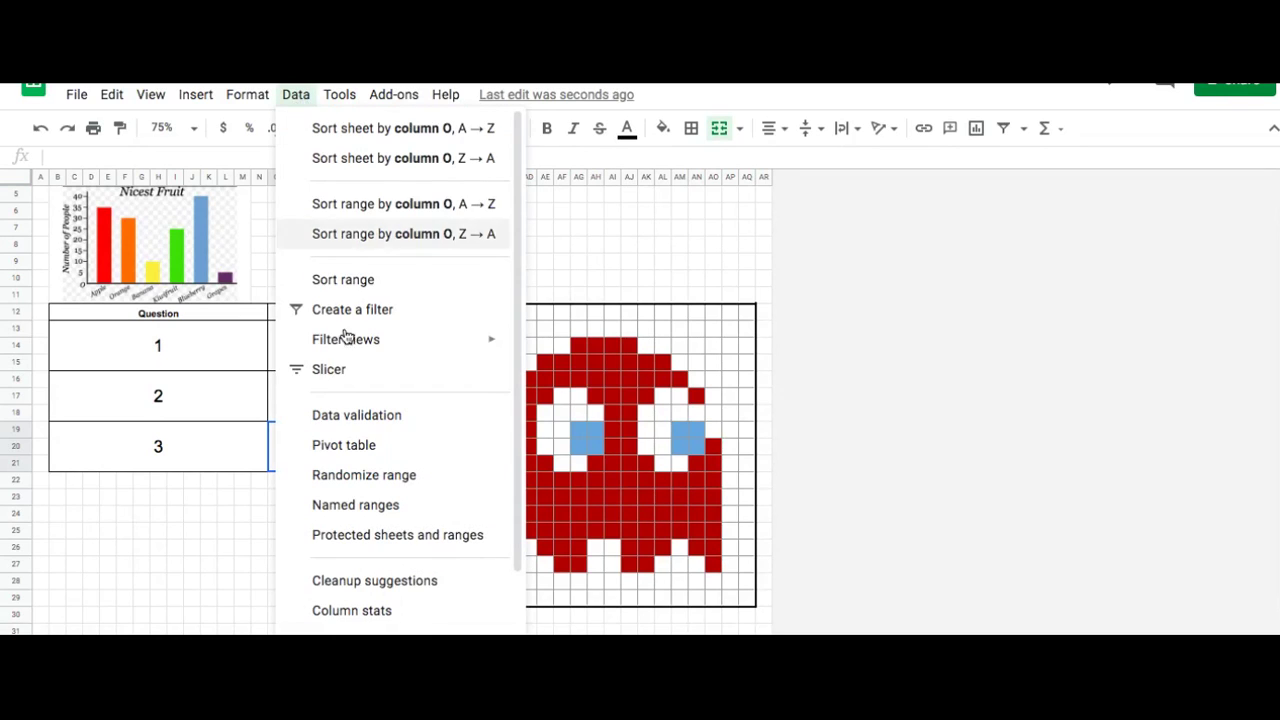
{"action": "left_click", "coordinate": [363, 425]}
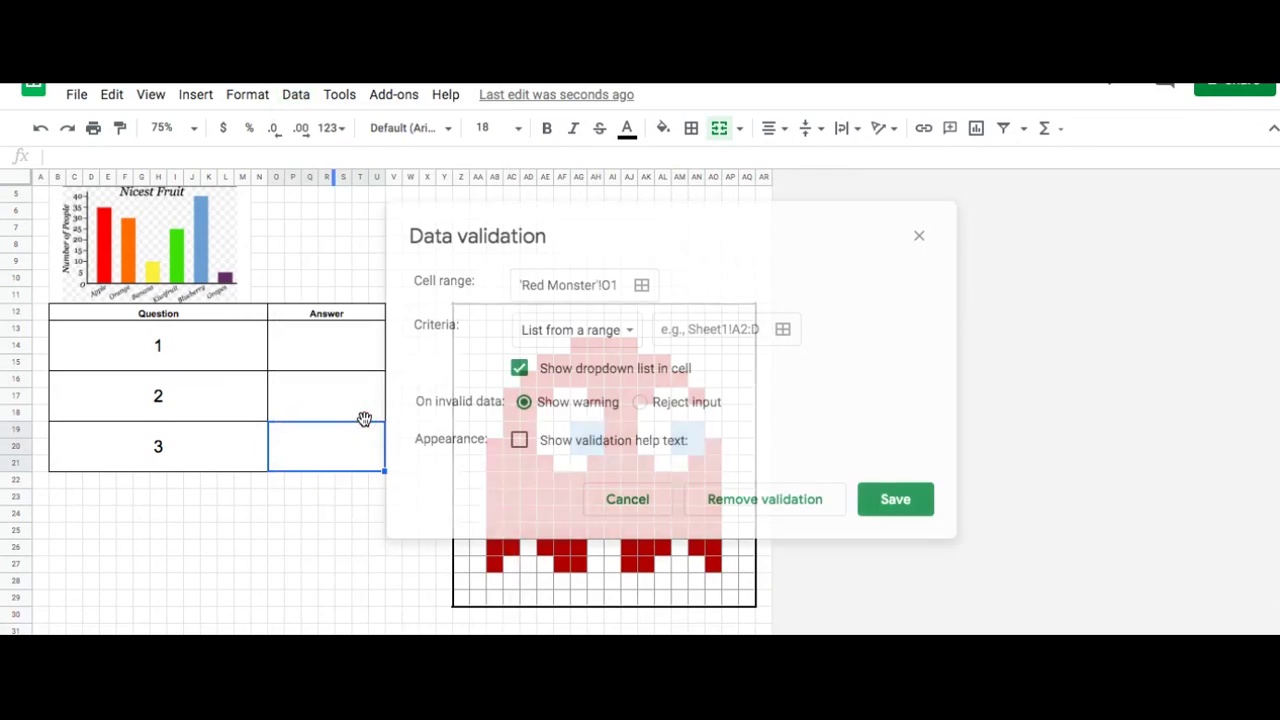
{"action": "left_click", "coordinate": [629, 334]}
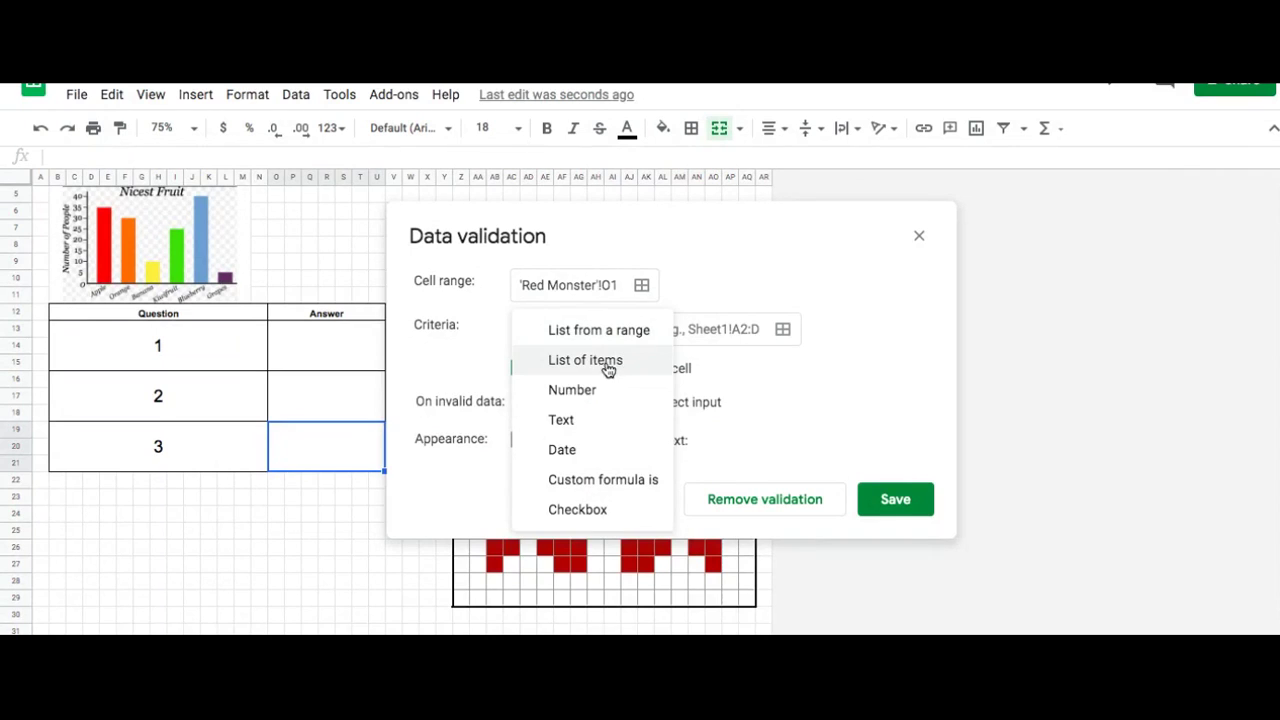
{"action": "left_click", "coordinate": [599, 366]}
{"action": "left_click", "coordinate": [655, 331]}
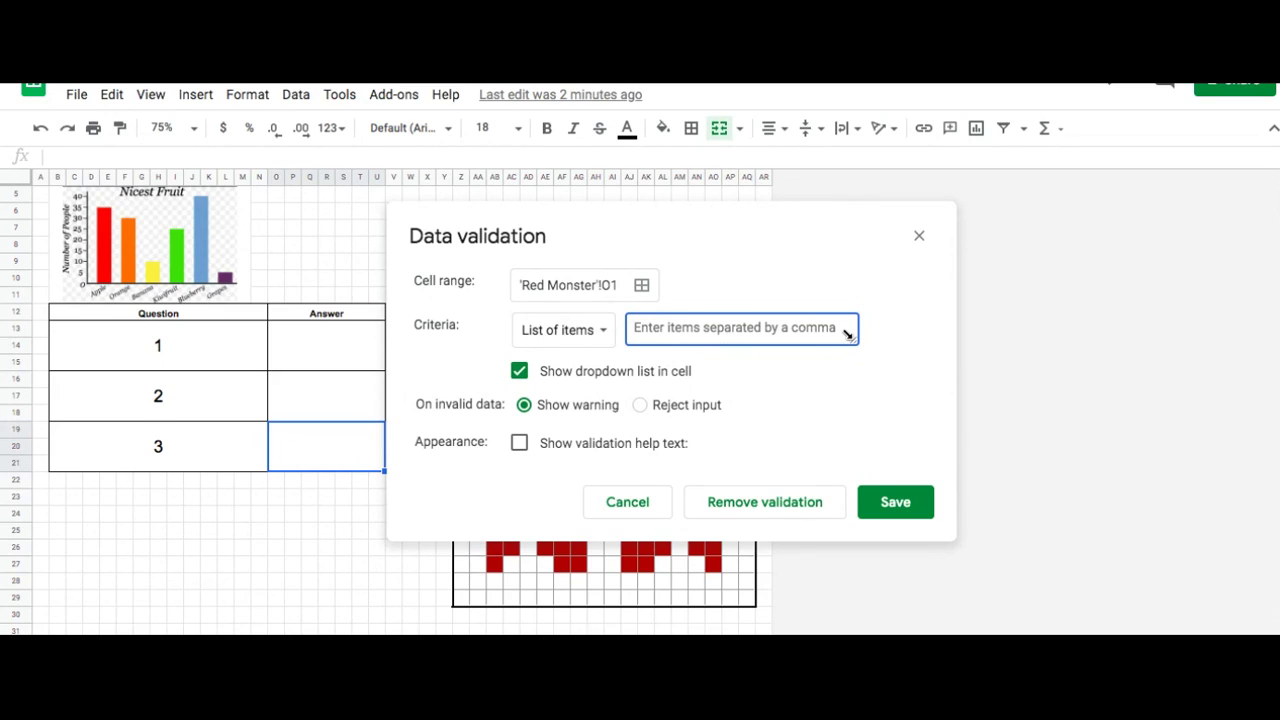
{"action": "type", "text": "a, b, c,d"}
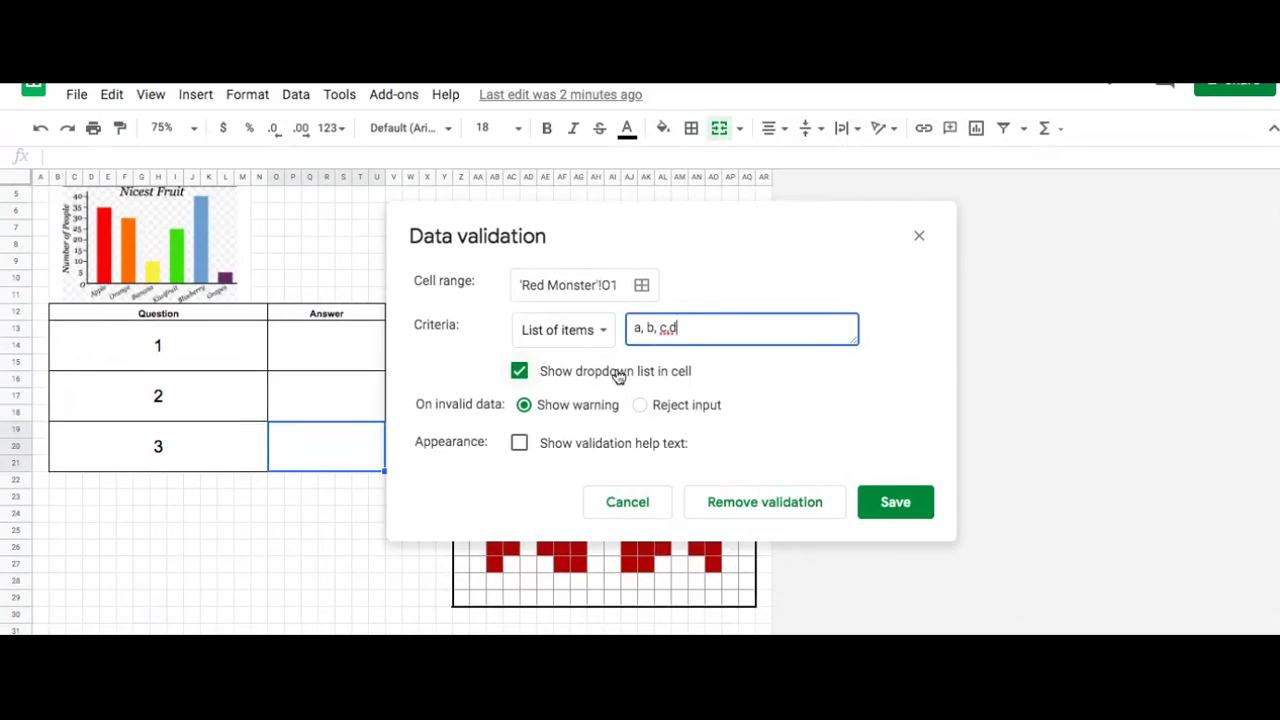
{"action": "left_click", "coordinate": [896, 510]}
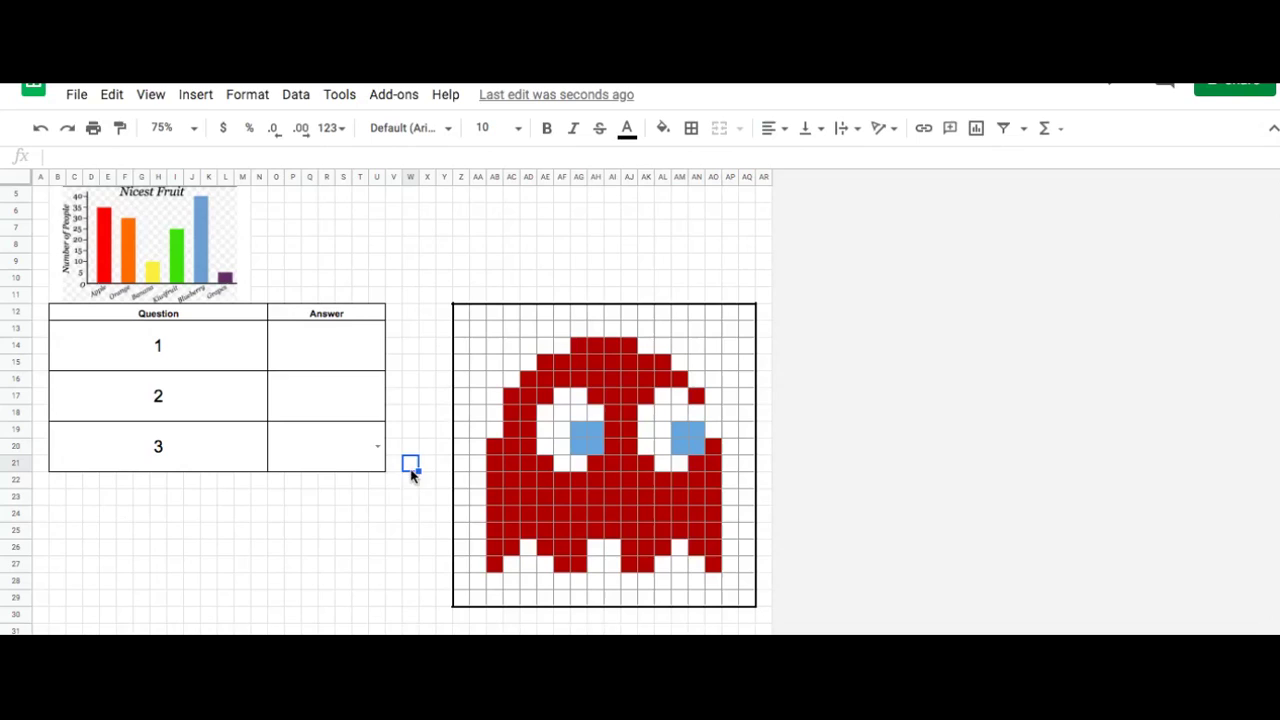
{"action": "left_click", "coordinate": [377, 447]}
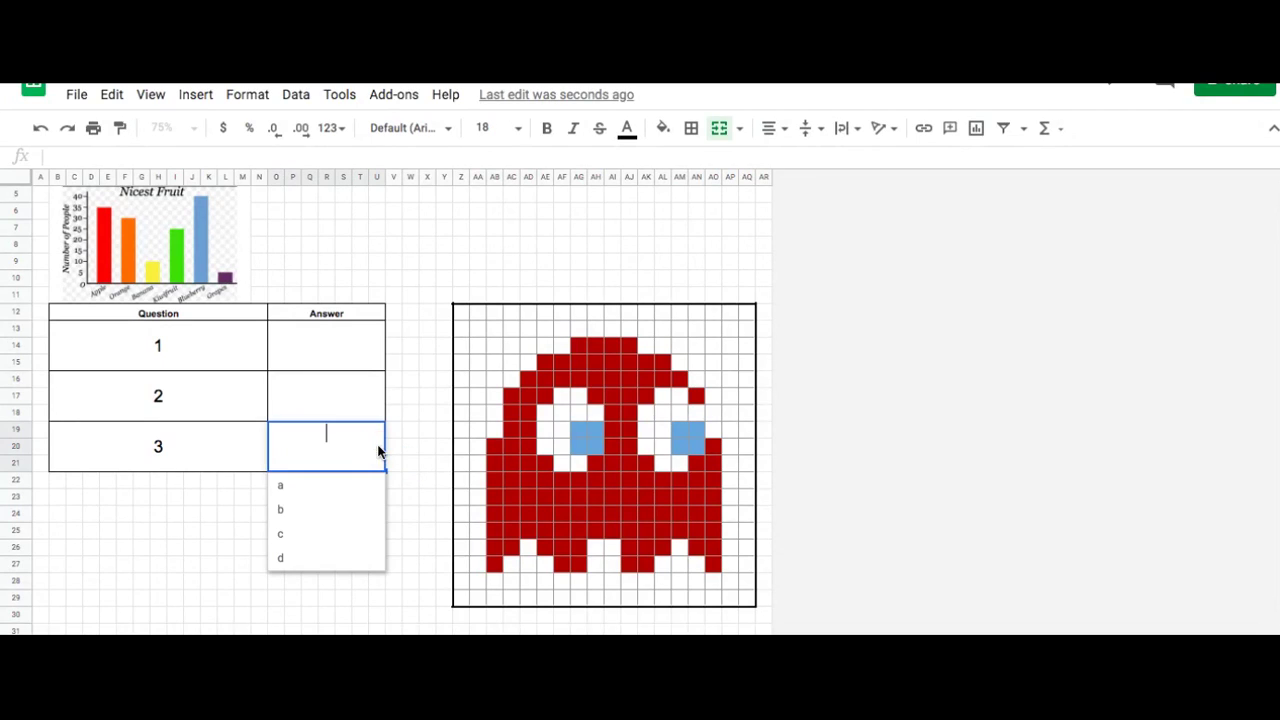
{"action": "left_click", "coordinate": [414, 534]}
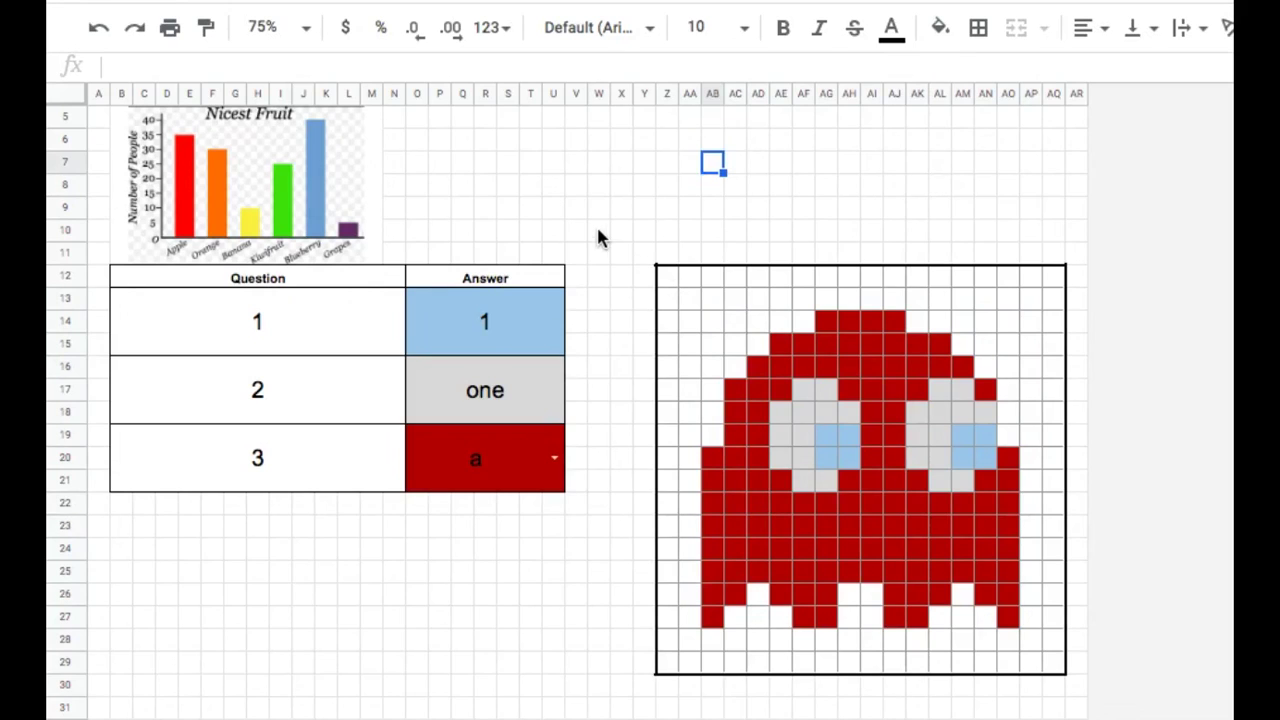
Reset the manual fill color of the cells inside the pixel art frame.
{"action": "mouse_move", "coordinate": [688, 303]}
{"action": "left_mouse_down"}
{"action": "mouse_move", "coordinate": [737, 523]}
{"action": "mouse_move", "coordinate": [937, 623]}
{"action": "mouse_move", "coordinate": [1040, 651]}
{"action": "left_mouse_up"}
{"action": "left_click", "coordinate": [940, 28]}
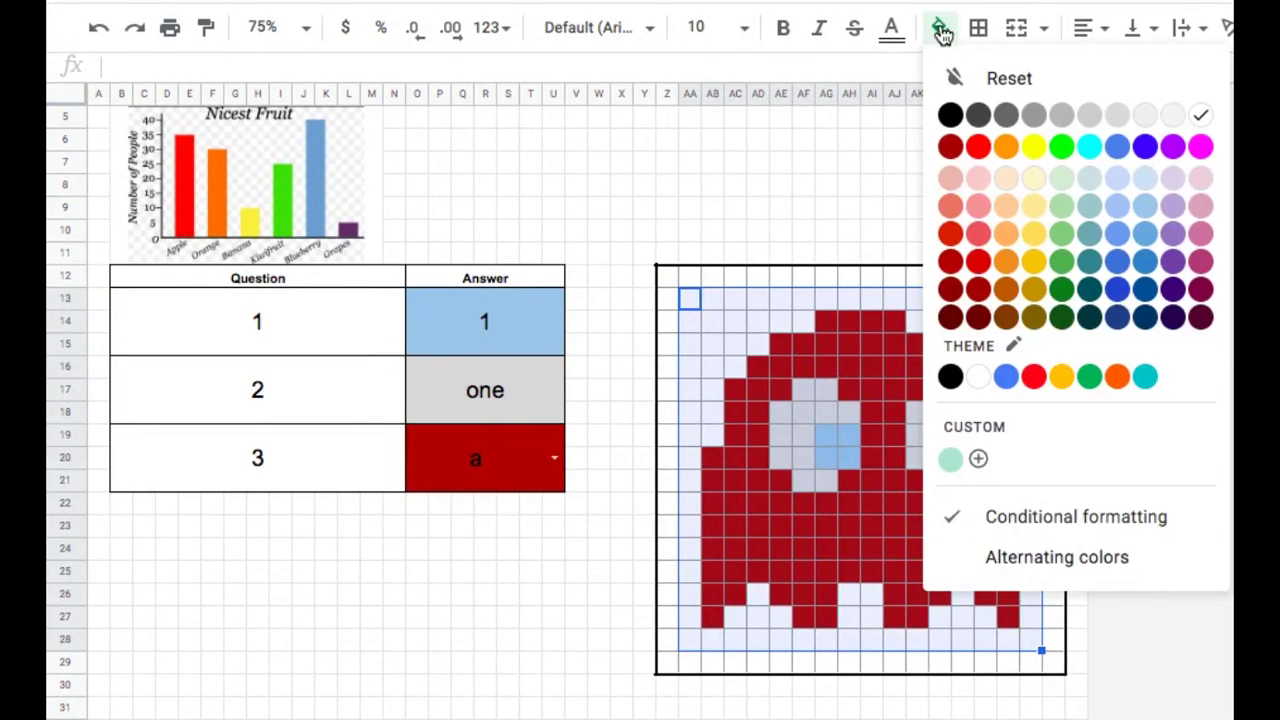
{"action": "left_click", "coordinate": [1000, 88]}
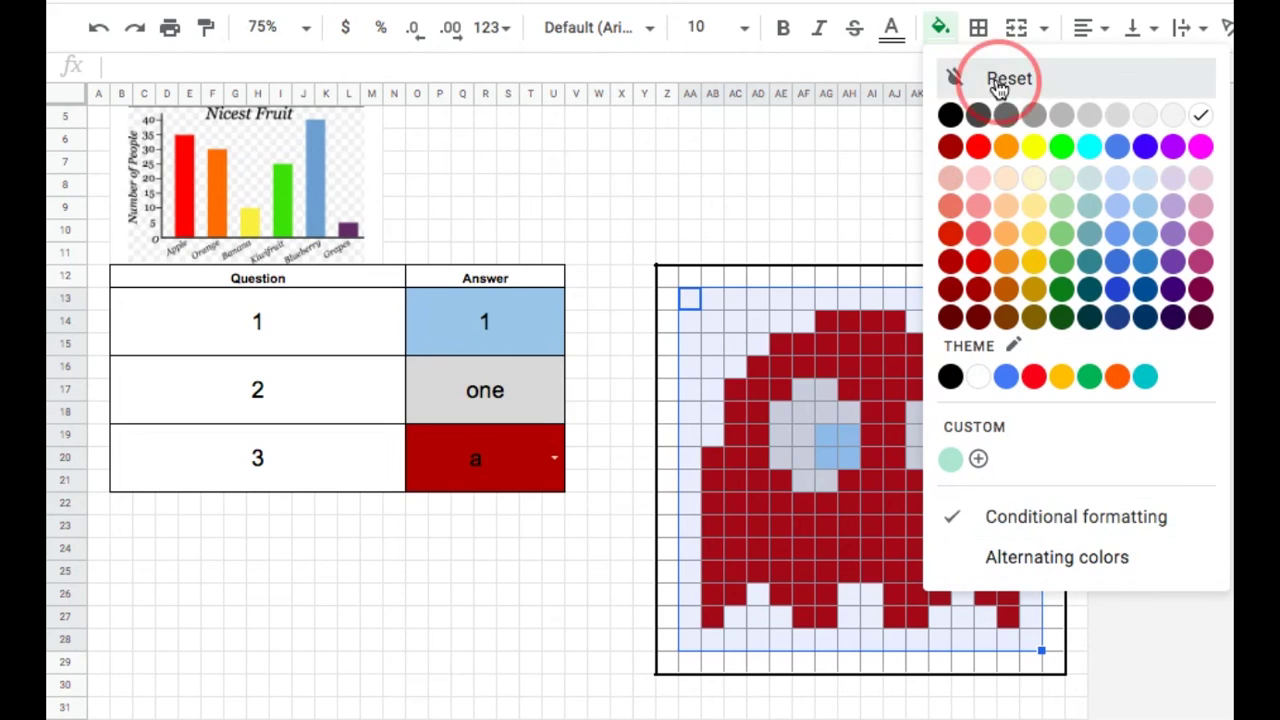
{"action": "left_click", "coordinate": [942, 165]}
Clear the answers to all three questions to test the conditional formatting of the pixel art.
{"action": "left_click_drag", "start_coordinate": [534, 306], "coordinate": [519, 485]}
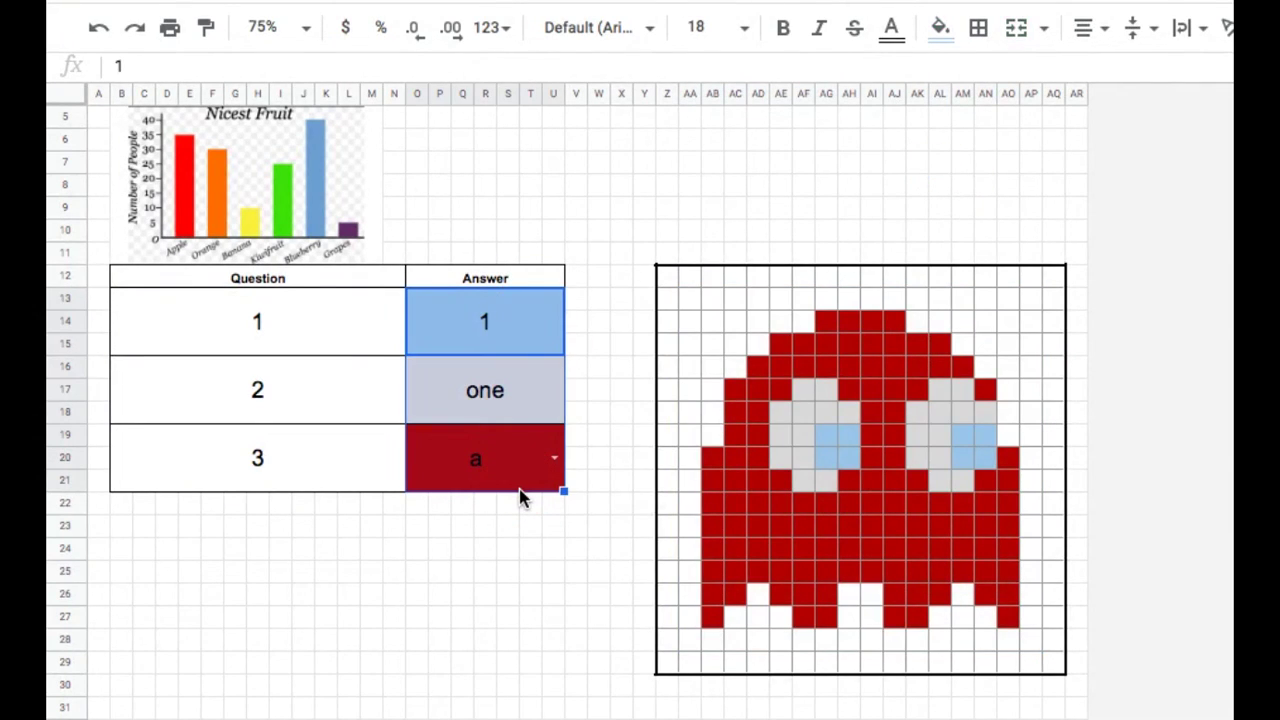
{"action": "key", "text": "Delete"}
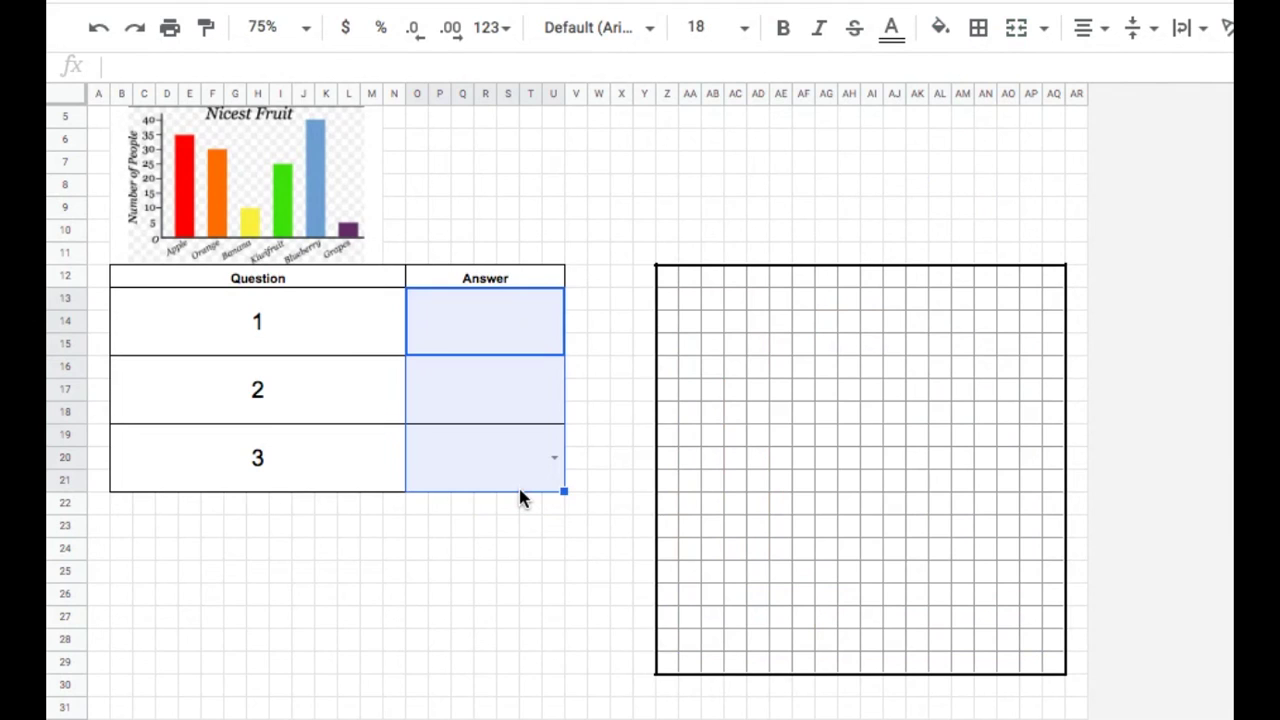
{"action": "left_click", "coordinate": [571, 556]}
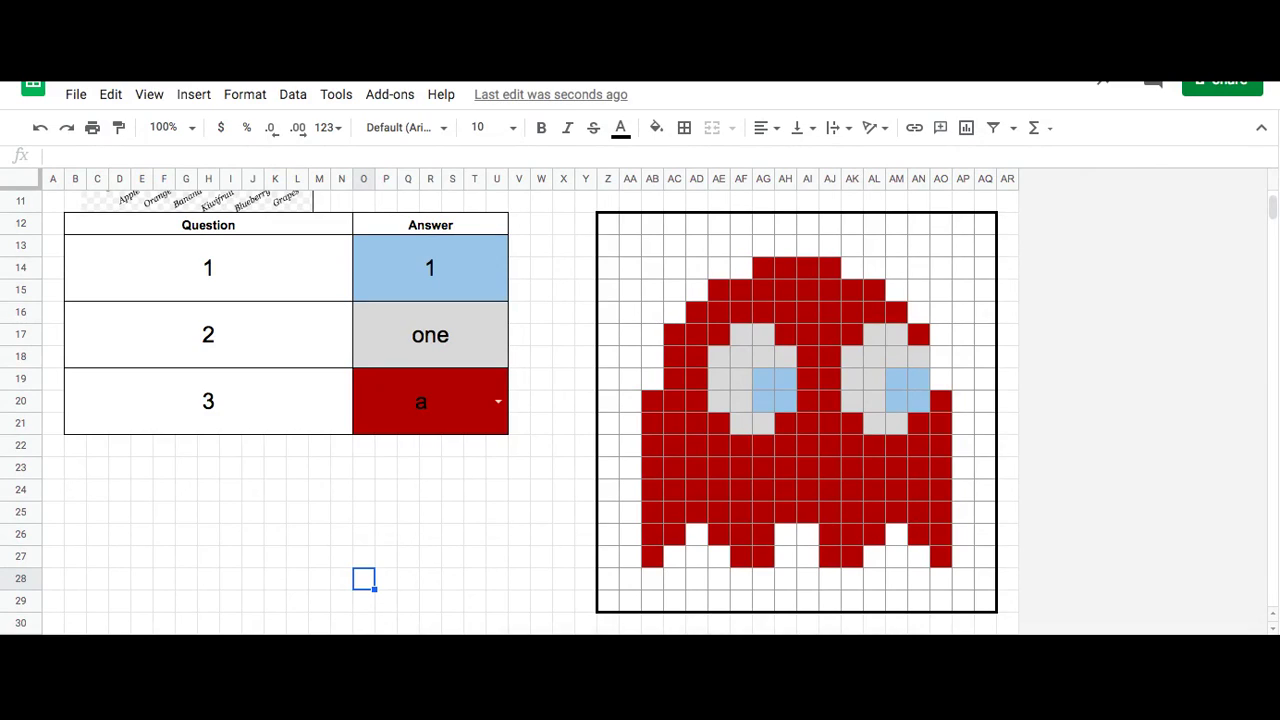
Copy question 3's merged question cell and paste it twice directly below, at rows 22 and 25.
{"action": "left_click", "coordinate": [78, 390]}
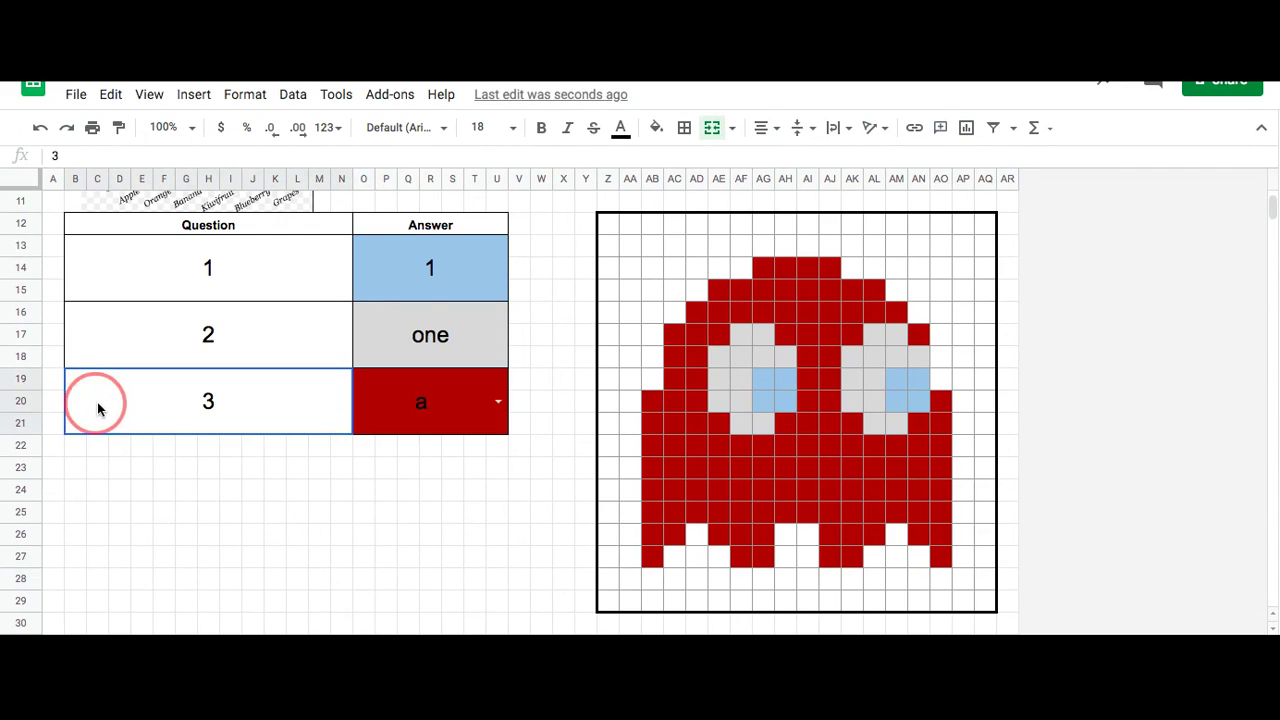
{"action": "right_click", "coordinate": [278, 401]}
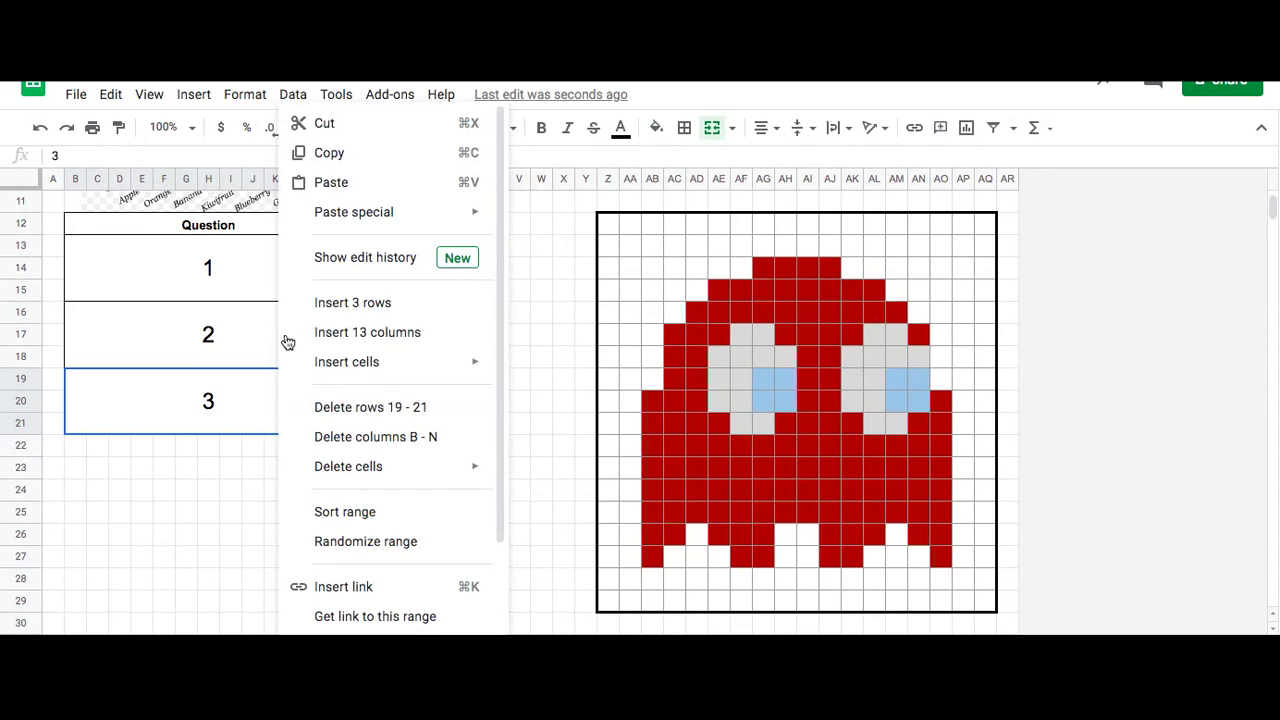
{"action": "left_click", "coordinate": [328, 151]}
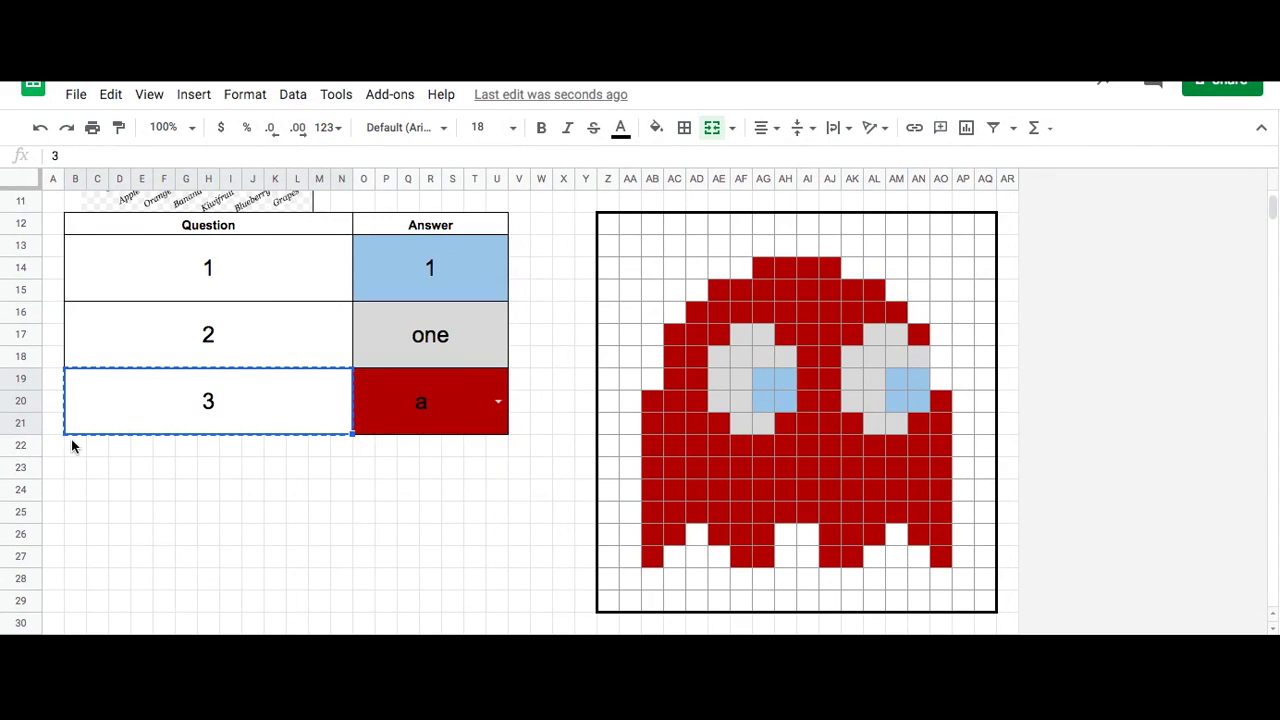
{"action": "left_click", "coordinate": [71, 445]}
{"action": "right_click", "coordinate": [71, 446]}
{"action": "left_click", "coordinate": [129, 186]}
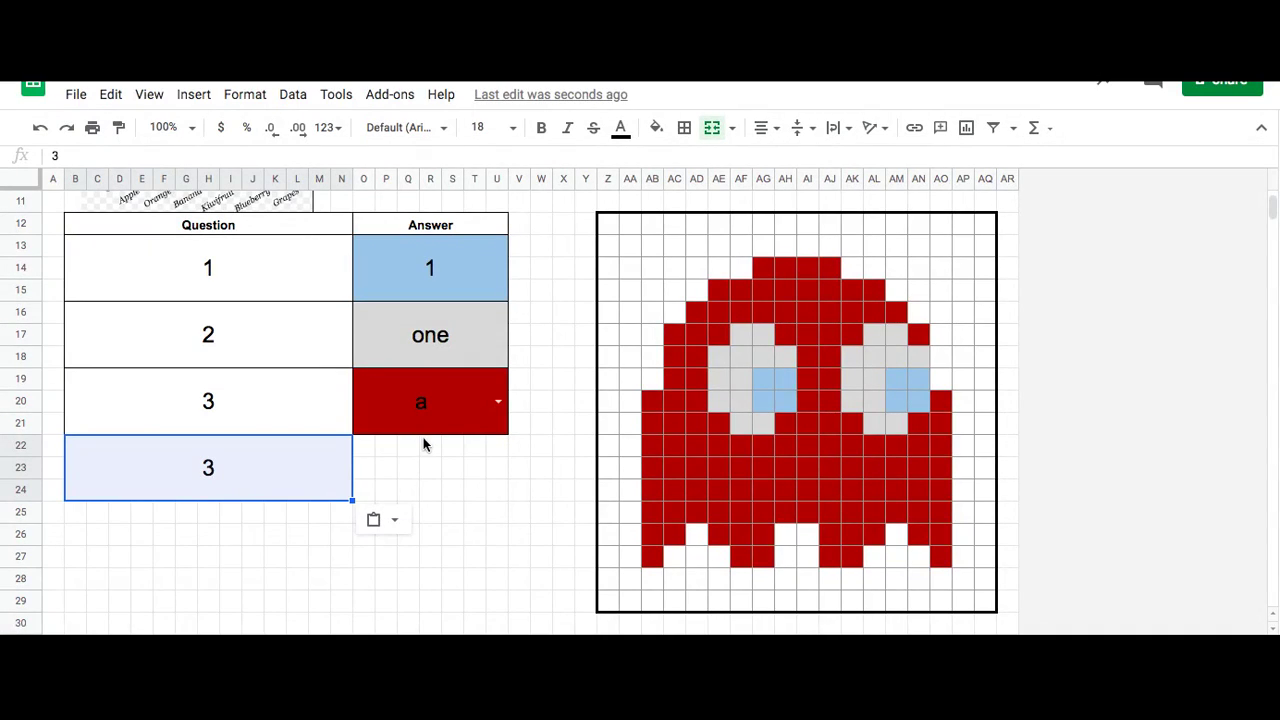
{"action": "left_click", "coordinate": [74, 520]}
{"action": "right_click", "coordinate": [77, 520]}
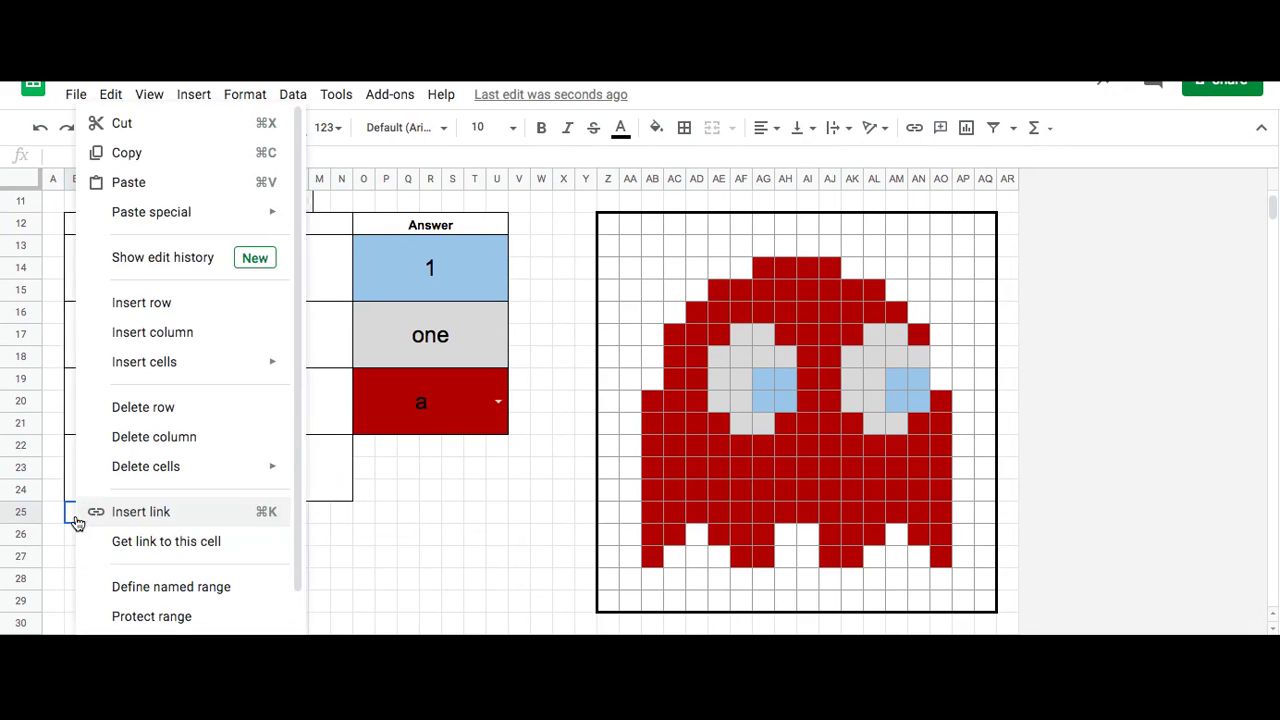
{"action": "left_click", "coordinate": [164, 184]}
Merge cells O22:U24 into an answer cell beside the first added question cell and give it a border.
{"action": "left_click", "coordinate": [400, 462]}
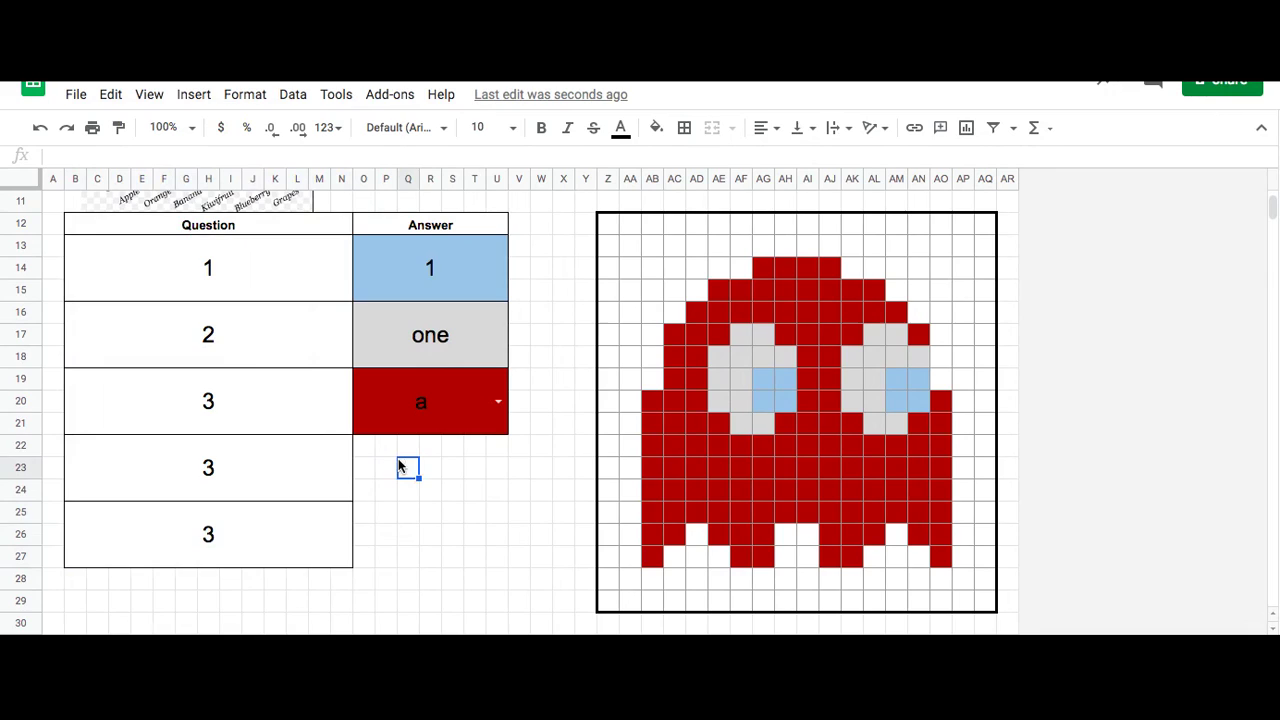
{"action": "left_click_drag", "start_coordinate": [366, 445], "coordinate": [500, 492]}
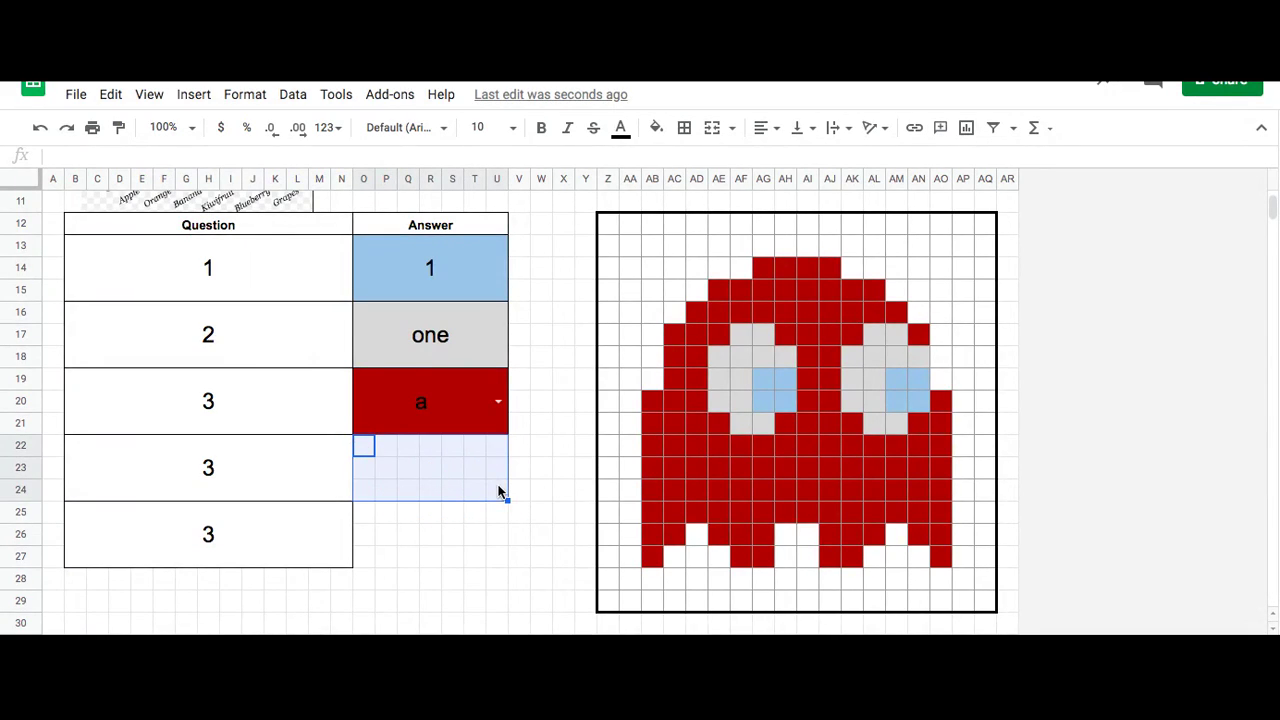
{"action": "left_click", "coordinate": [713, 130]}
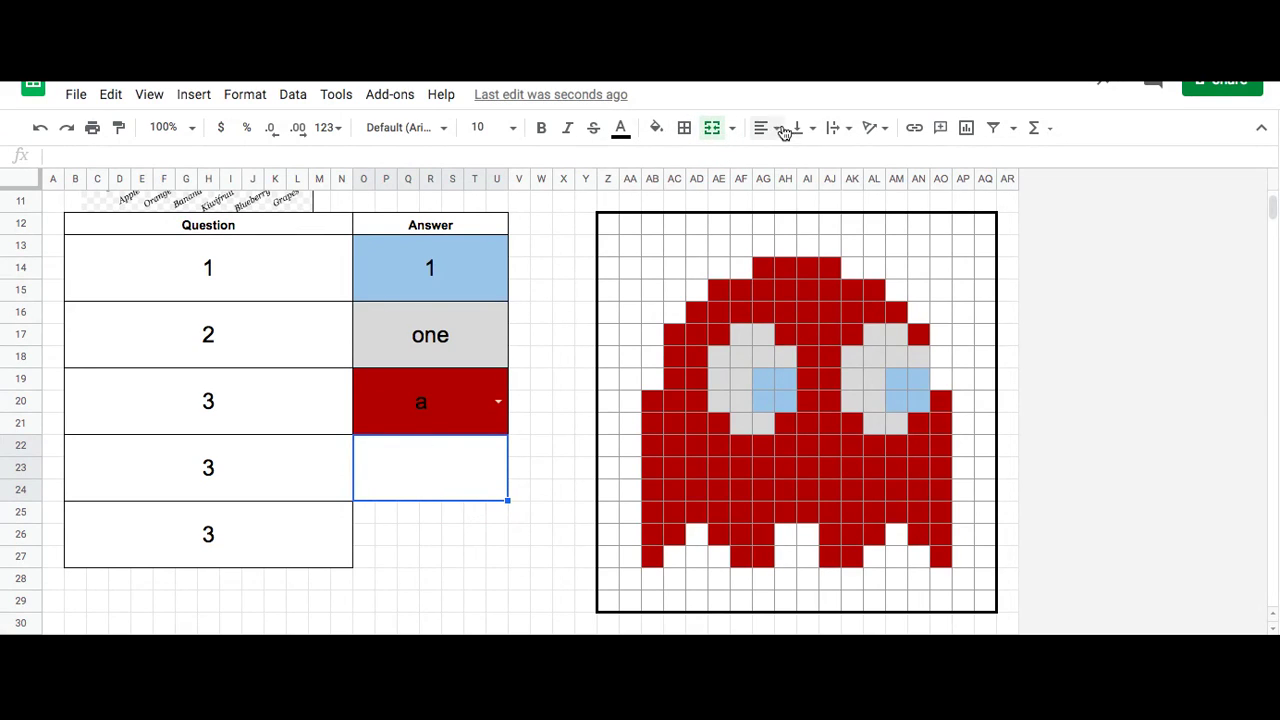
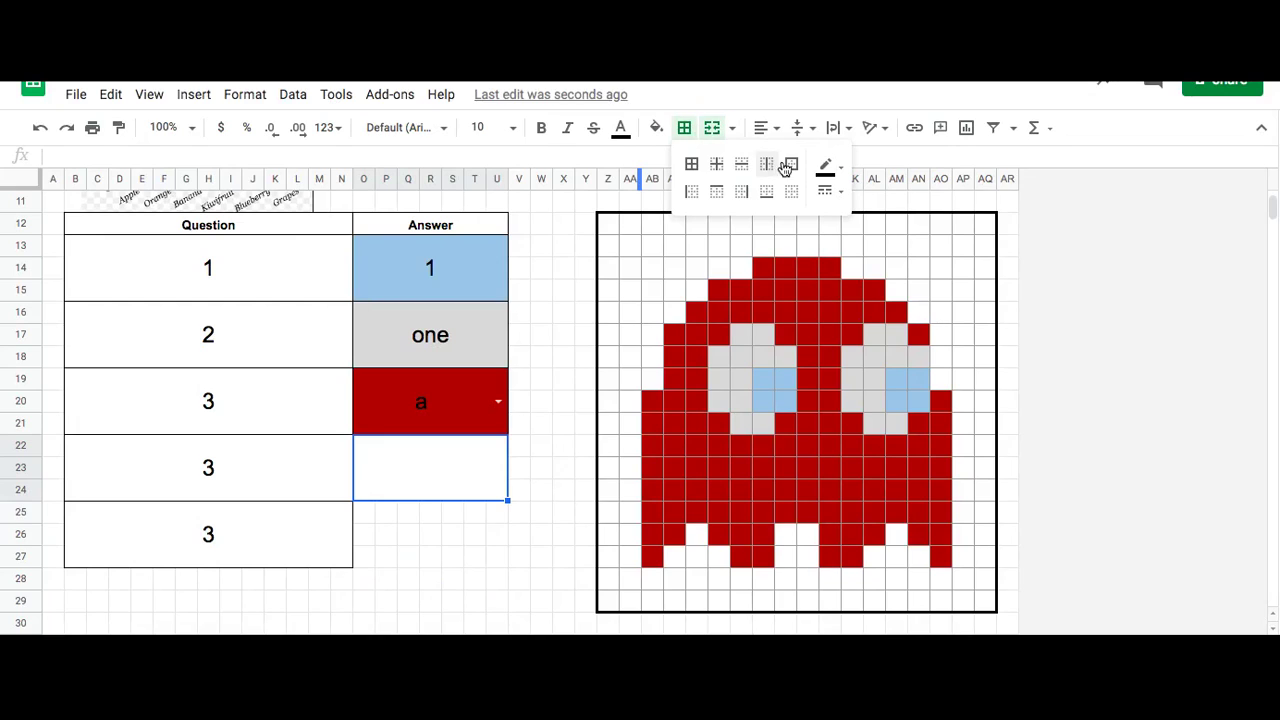
{"action": "left_click", "coordinate": [481, 540]}
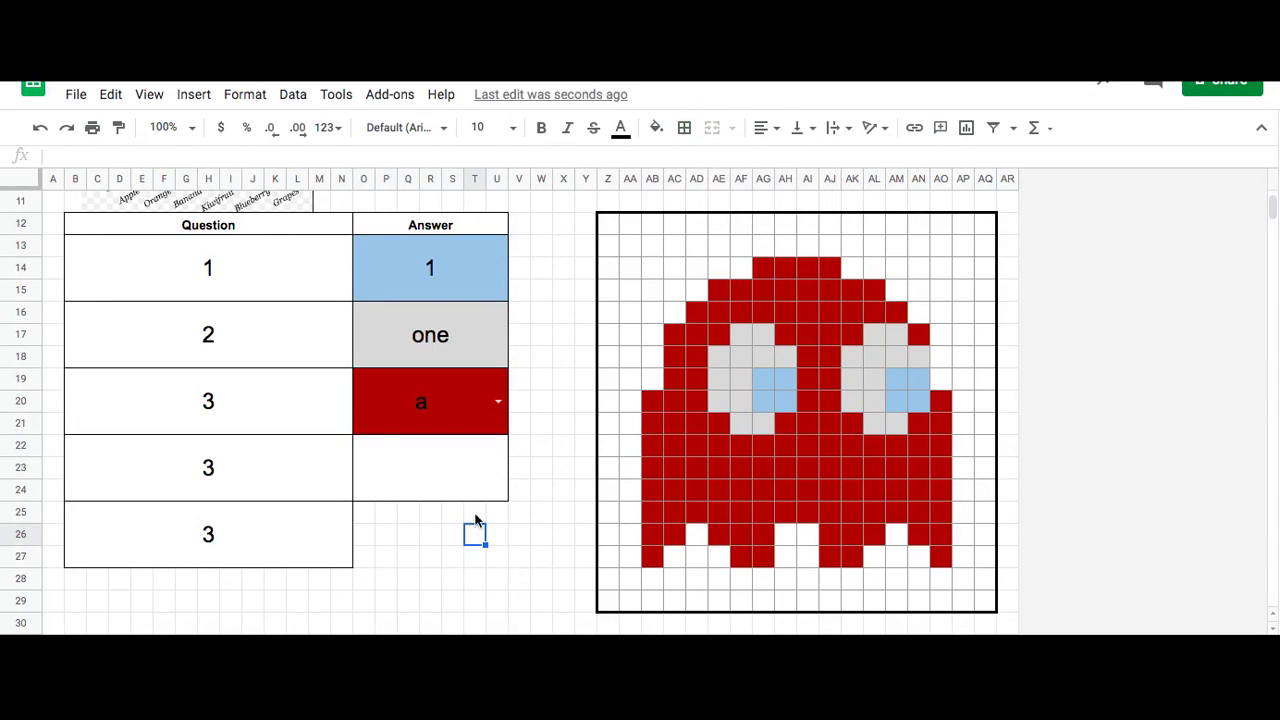
Copy the new merged answer cell and paste it directly below, starting at O25.
{"action": "left_click", "coordinate": [460, 475]}
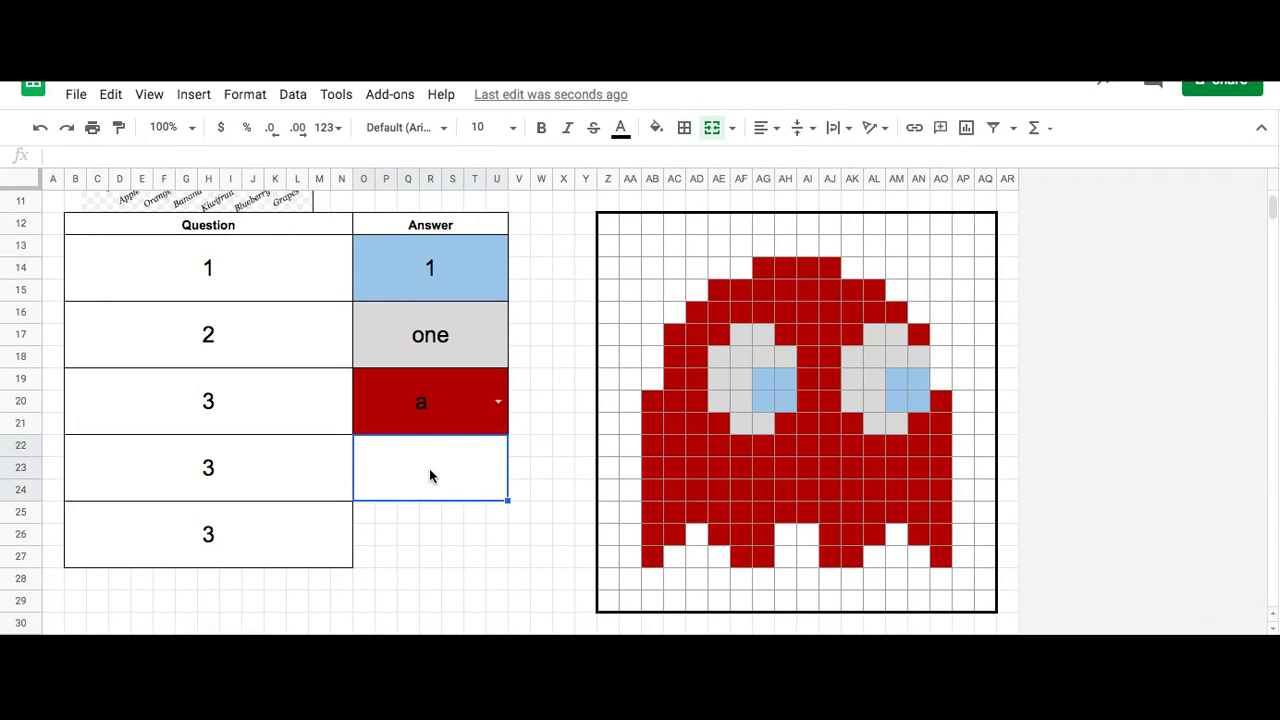
{"action": "right_click", "coordinate": [429, 475]}
{"action": "left_click", "coordinate": [500, 152]}
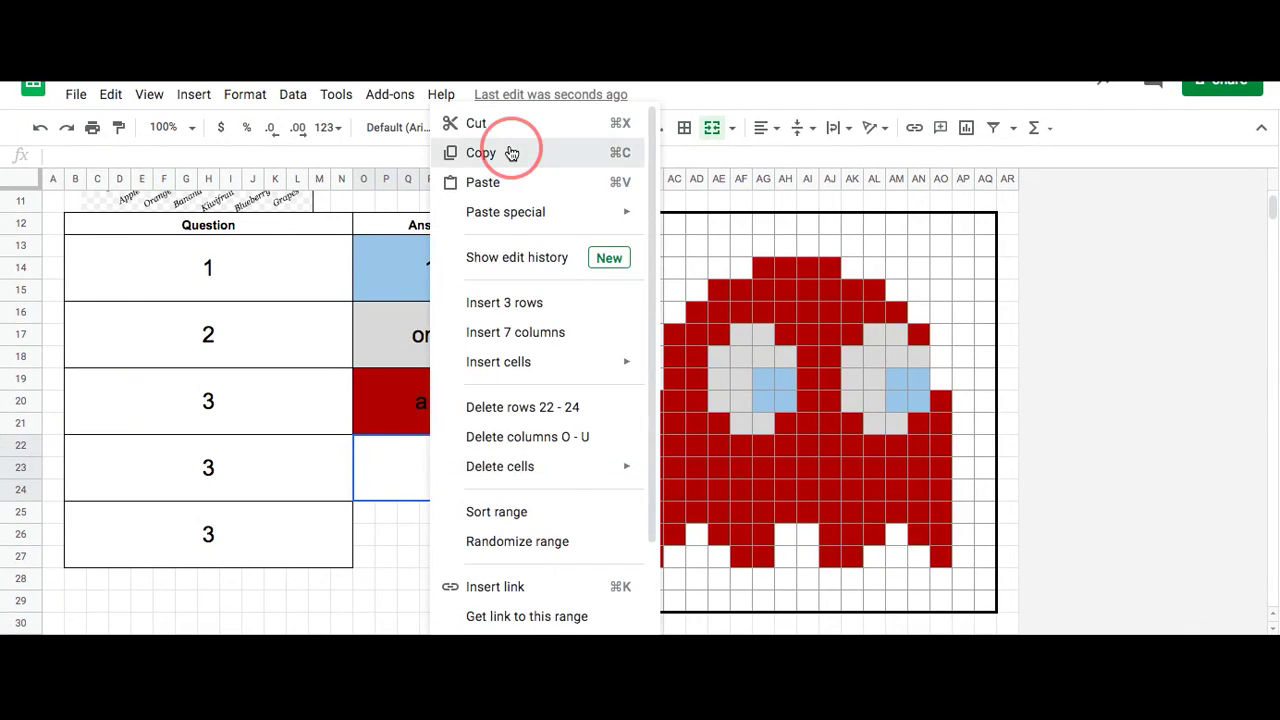
{"action": "right_click", "coordinate": [356, 513]}
{"action": "left_click", "coordinate": [445, 183]}
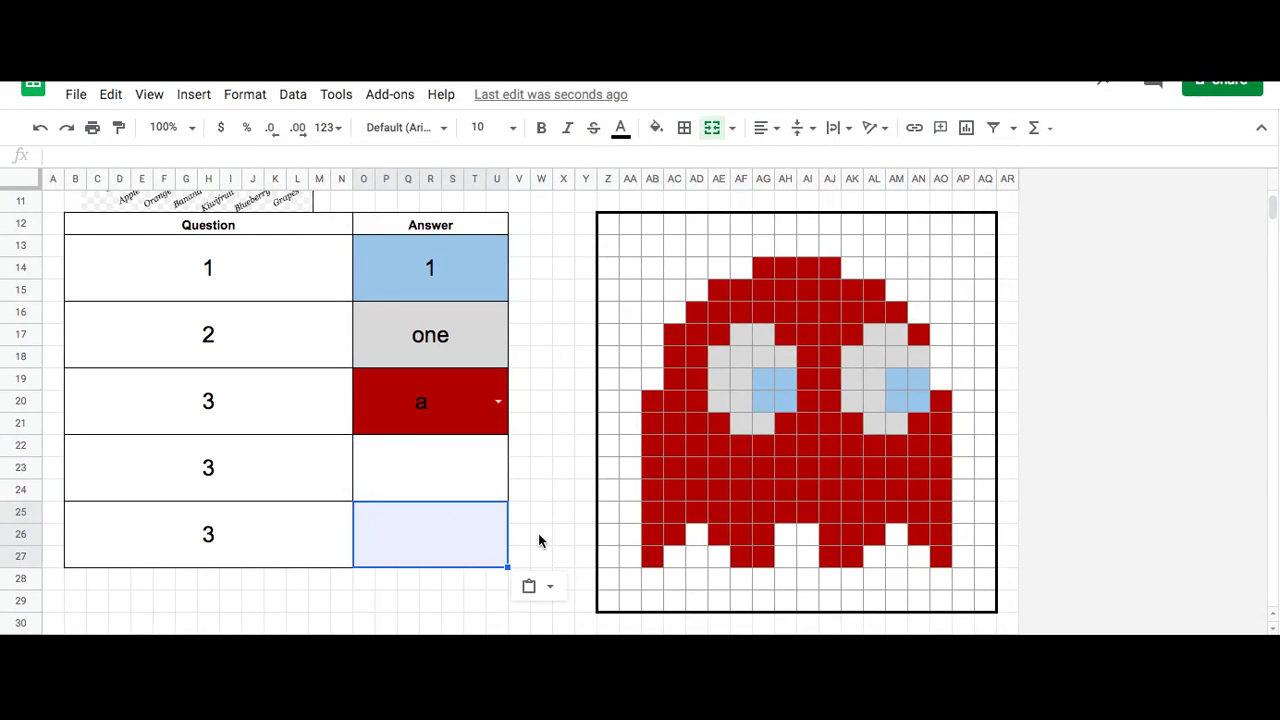
Delete the duplicated number 3 from the two added question cells.
{"action": "left_click", "coordinate": [537, 537]}
{"action": "left_click_drag", "start_coordinate": [314, 477], "coordinate": [317, 529]}
{"action": "key", "text": "Delete"}
{"action": "left_click", "coordinate": [541, 401]}
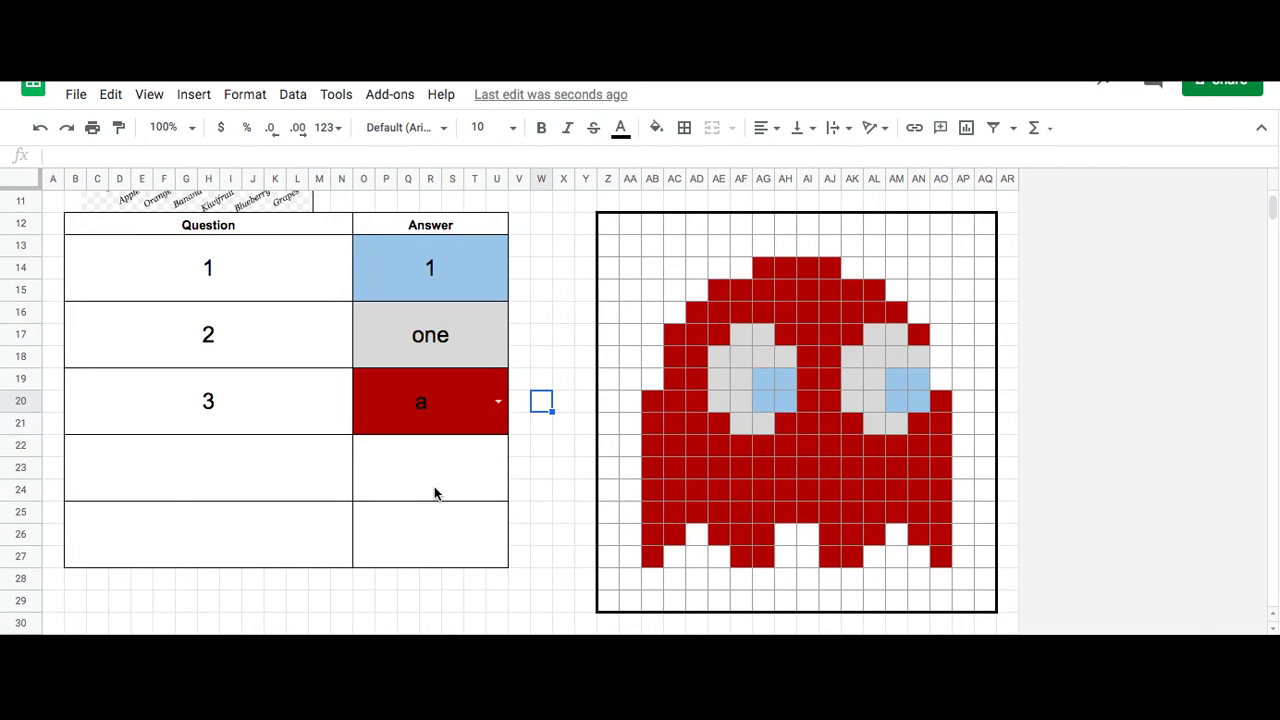
Open the conditional formatting rule of question 3's answer cell and review all the cell ranges it applies to.
{"action": "left_click", "coordinate": [441, 409]}
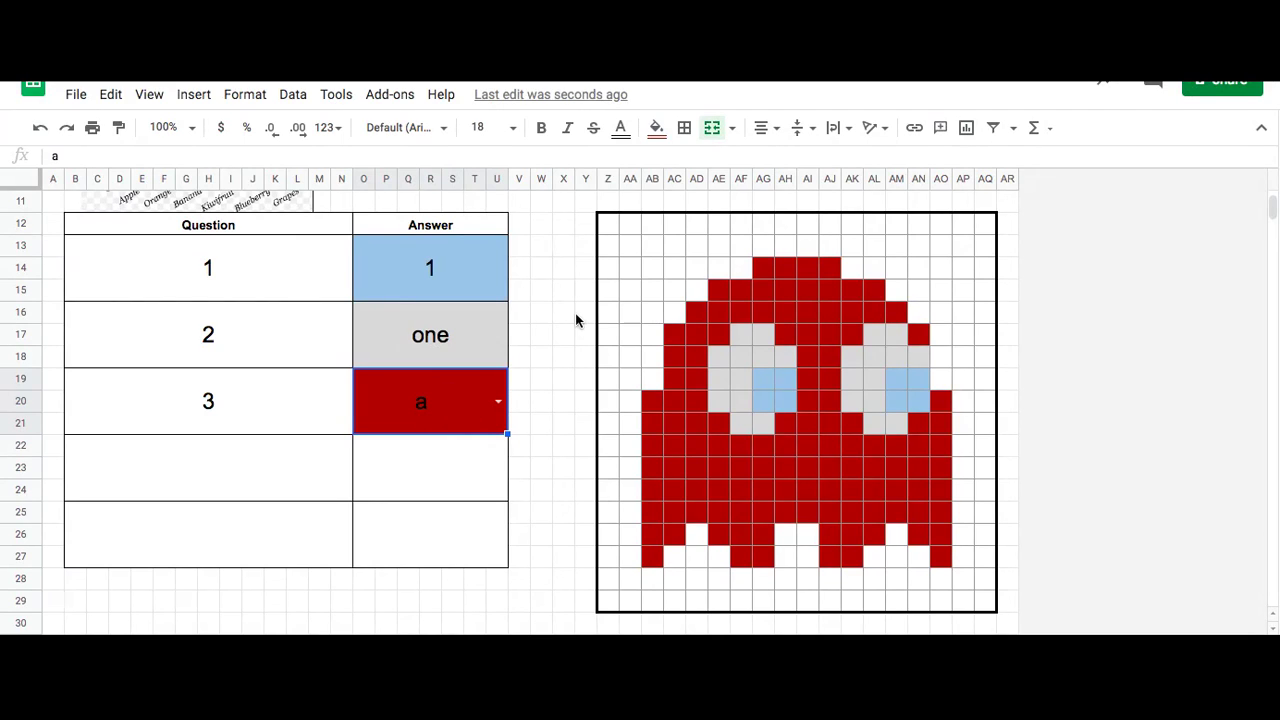
{"action": "left_click", "coordinate": [657, 130]}
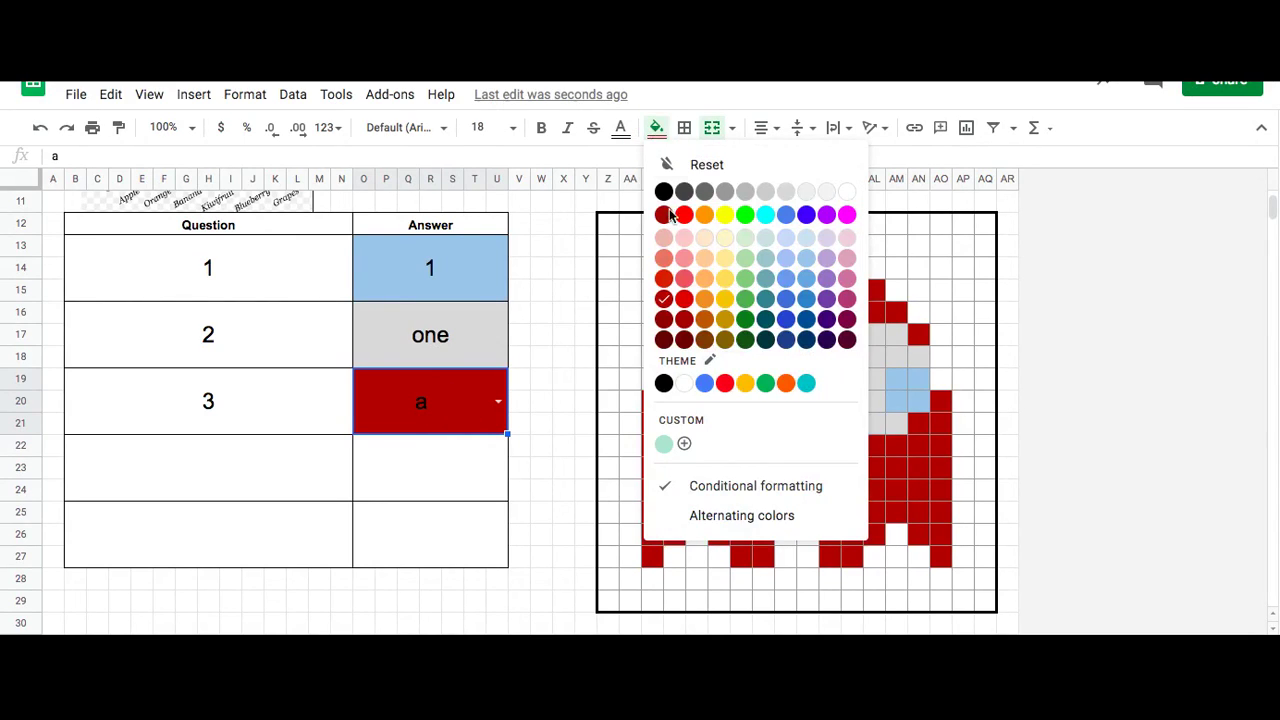
{"action": "left_click", "coordinate": [721, 486]}
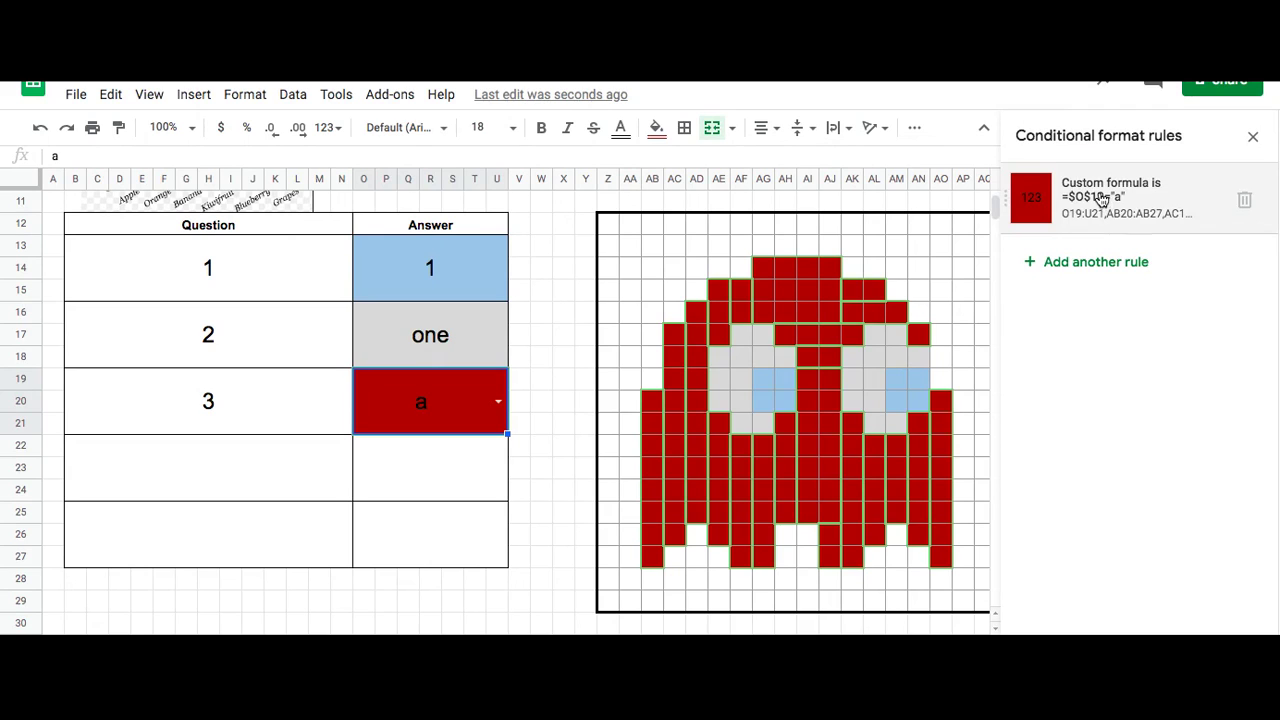
{"action": "left_click", "coordinate": [1104, 200]}
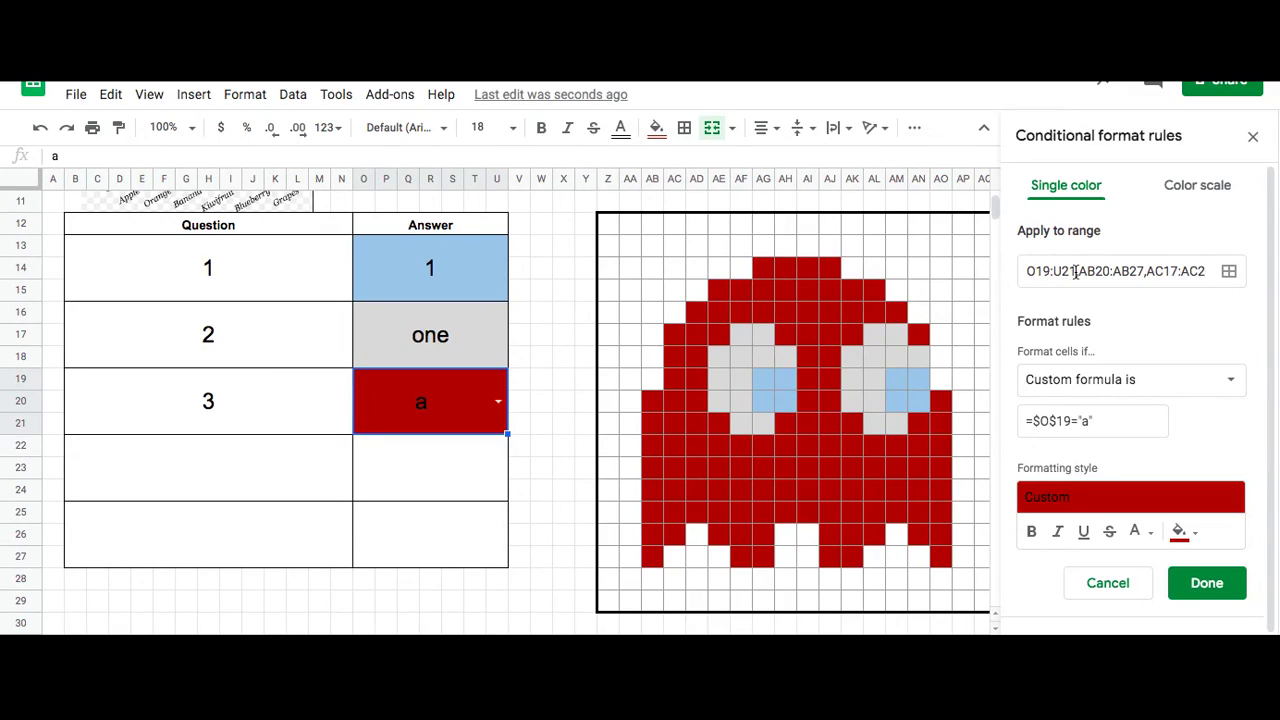
{"action": "scroll", "coordinate": [1100, 270], "scroll_direction": "right", "scroll_amount": 5}
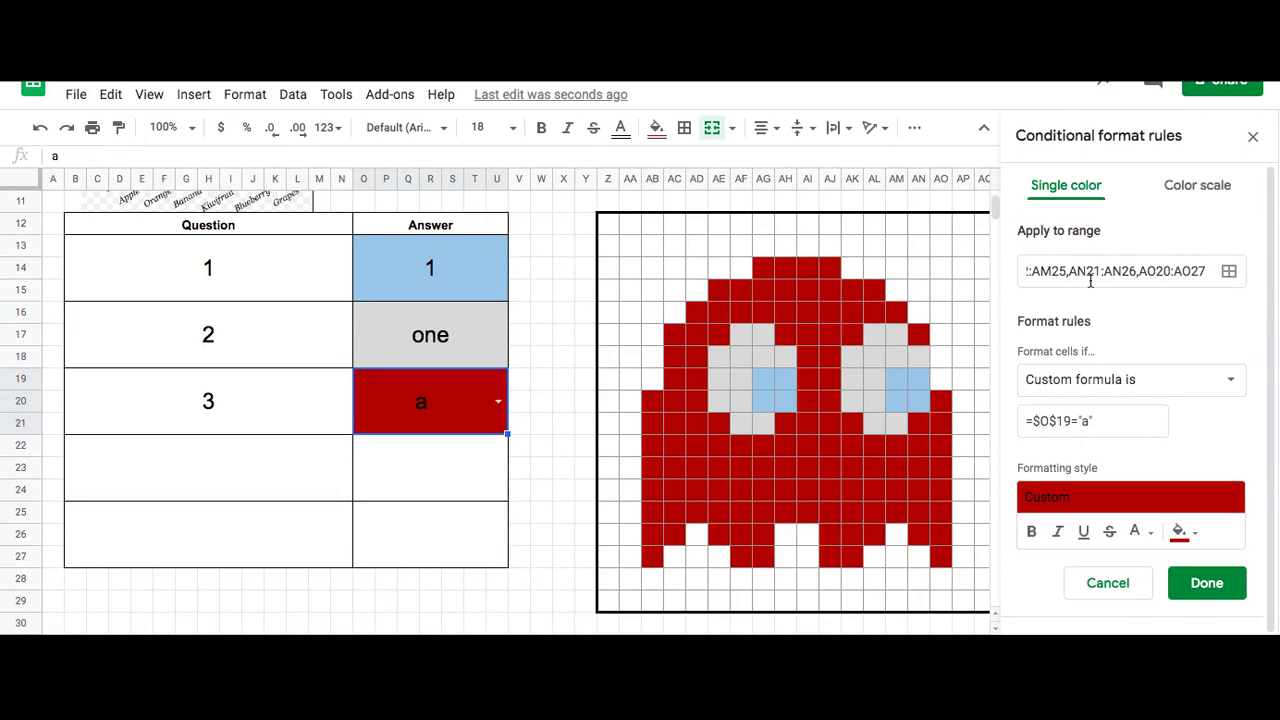
{"action": "scroll", "coordinate": [1076, 280], "scroll_direction": "left", "scroll_amount": 5}
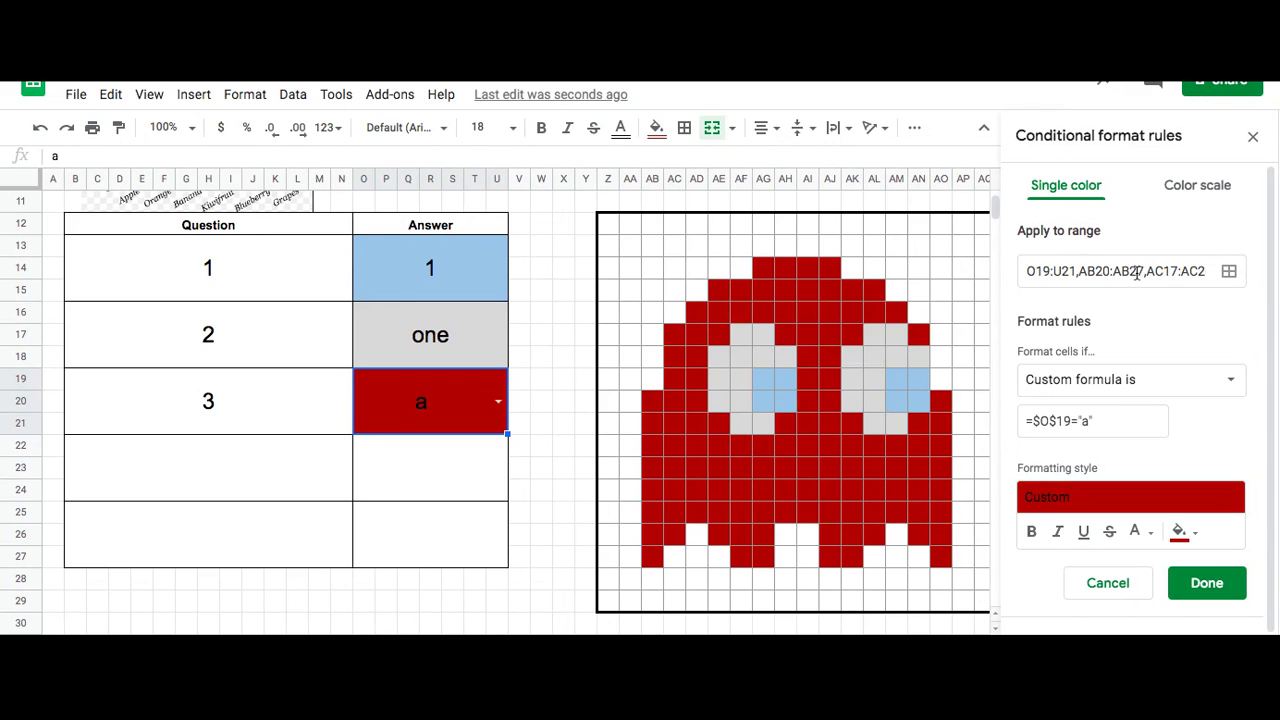
{"action": "scroll", "coordinate": [1138, 272], "scroll_direction": "right", "scroll_amount": 10}
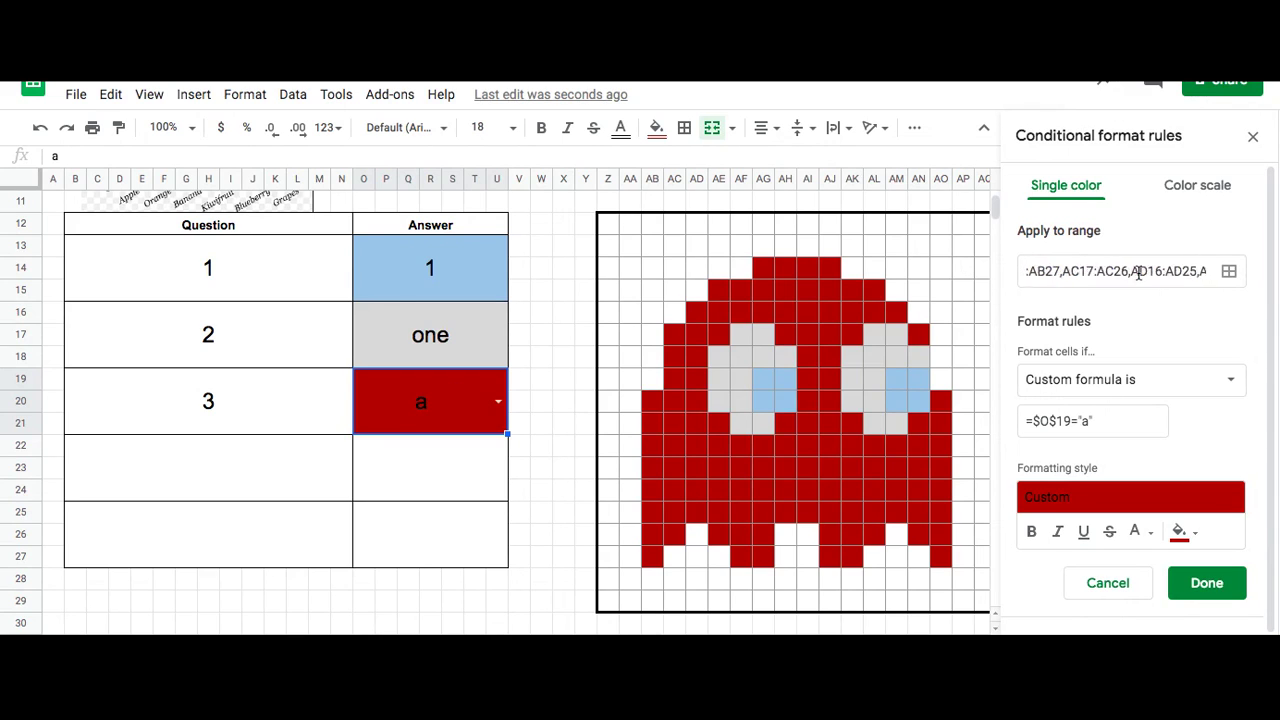
Cut the ranges from AK21:AK27 through AO20:AO27 out of the rule's range and save the rule.
{"action": "left_click", "coordinate": [1206, 270]}
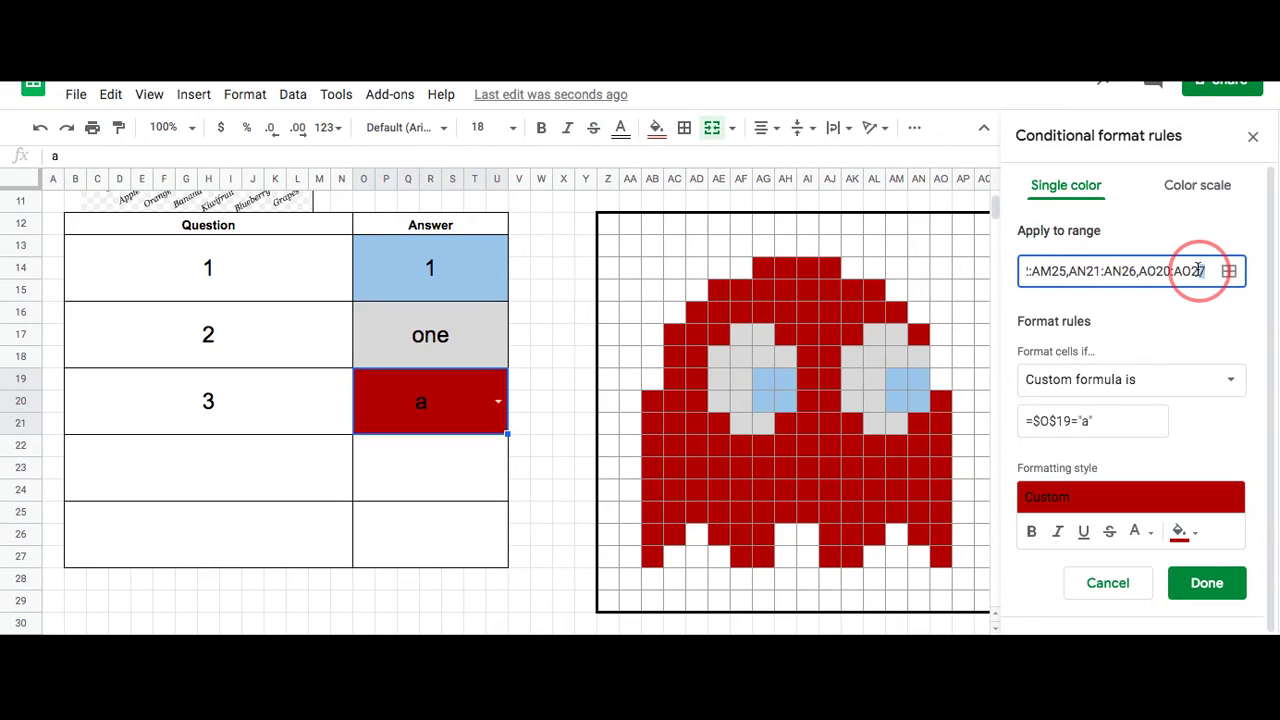
{"action": "left_click_drag", "start_coordinate": [1206, 271], "coordinate": [1190, 271]}
{"action": "left_click", "coordinate": [1204, 272]}
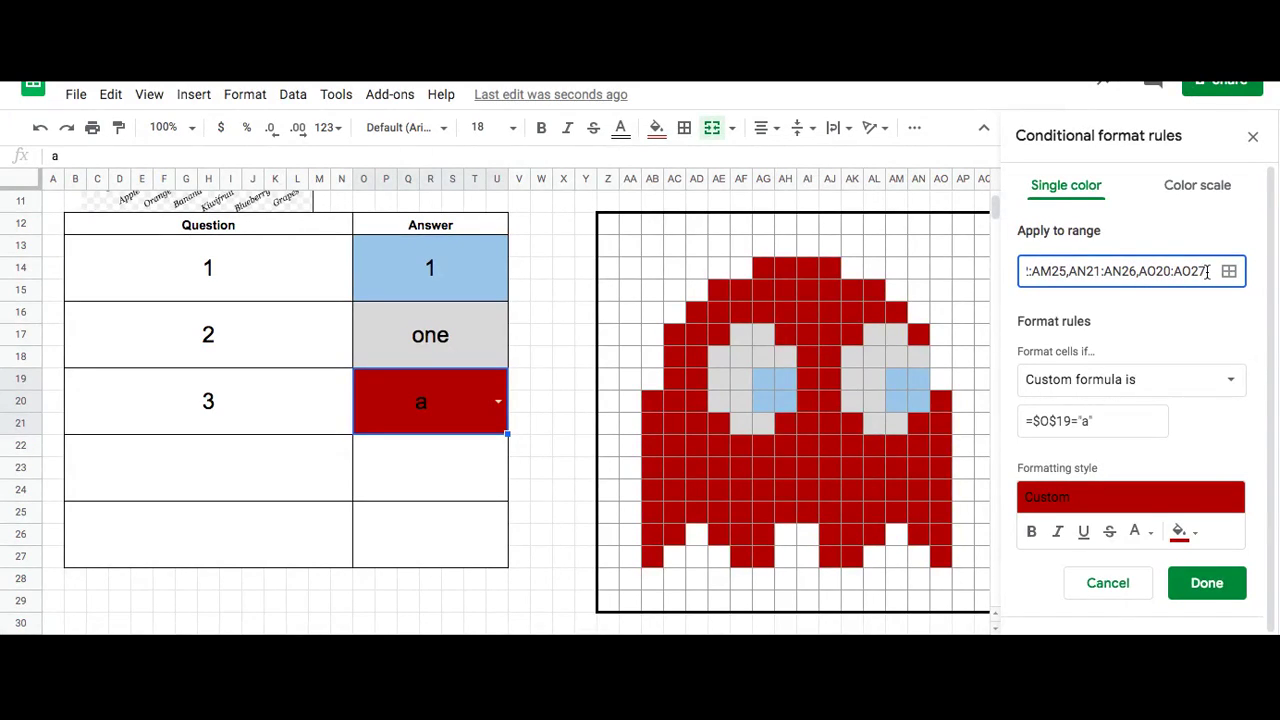
{"action": "left_click_drag", "start_coordinate": [1206, 272], "coordinate": [1067, 279]}
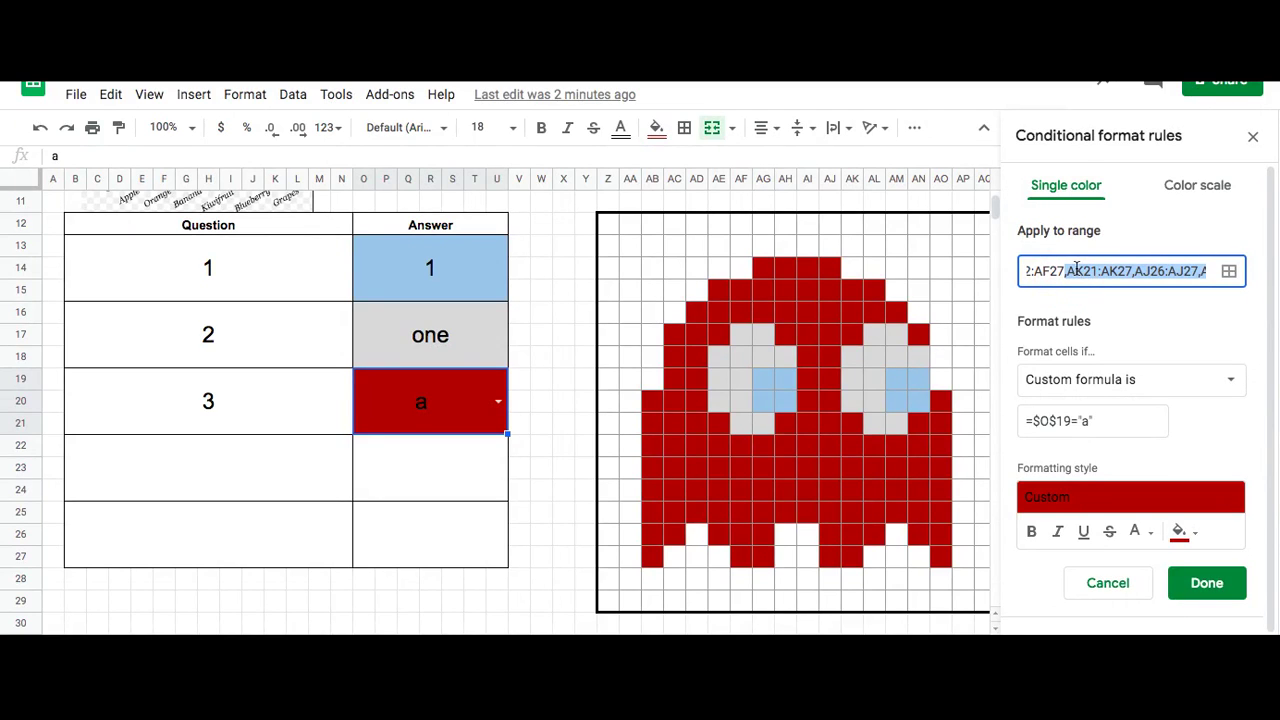
{"action": "right_click", "coordinate": [1076, 268]}
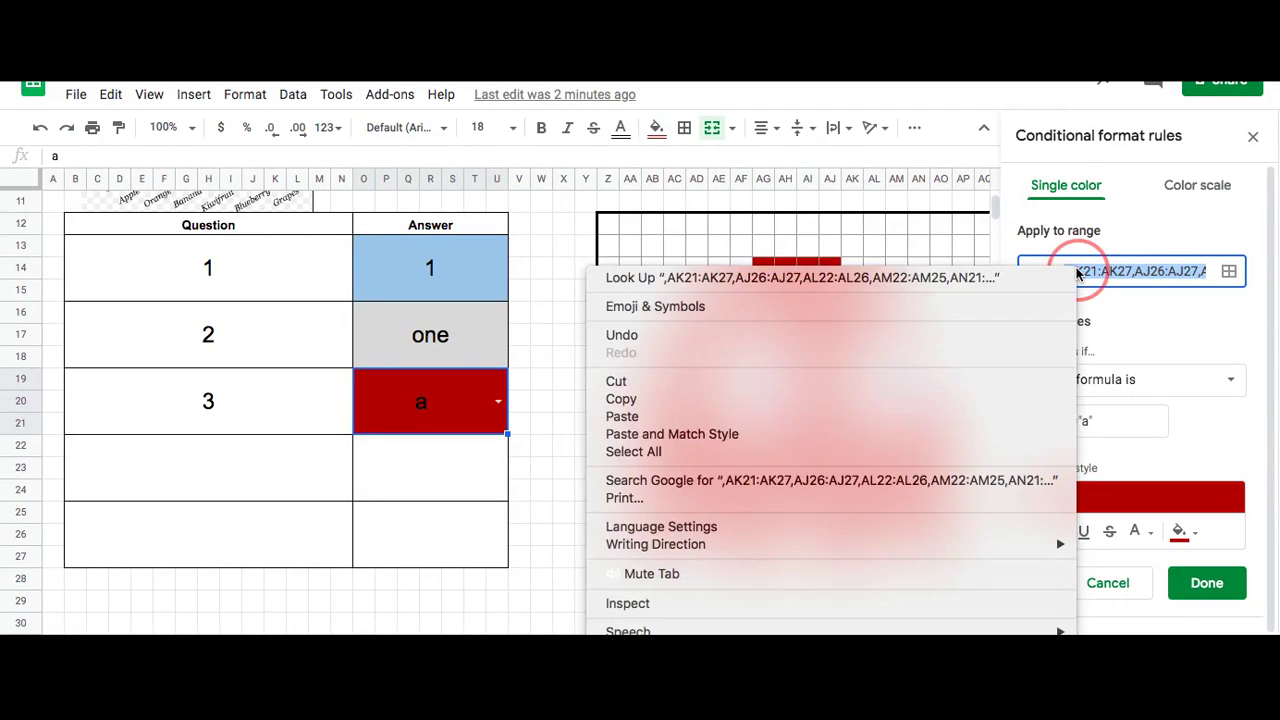
{"action": "left_click", "coordinate": [941, 381]}
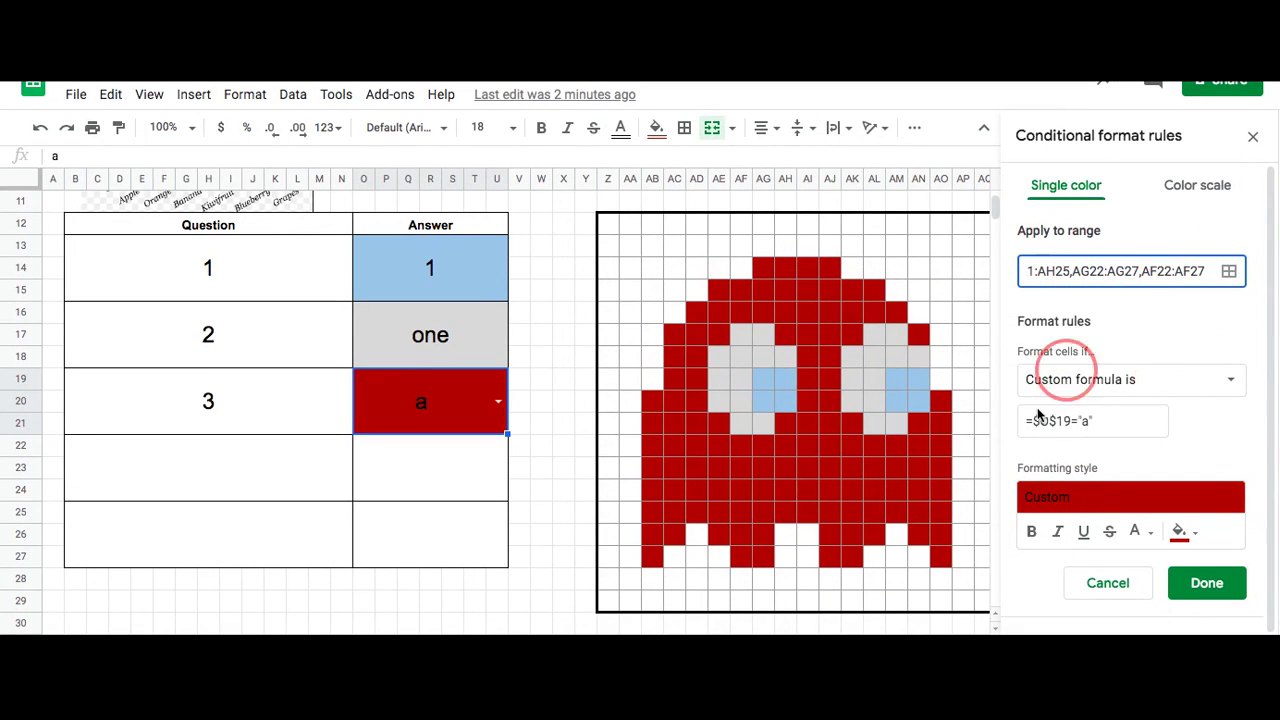
{"action": "left_click", "coordinate": [1207, 585]}
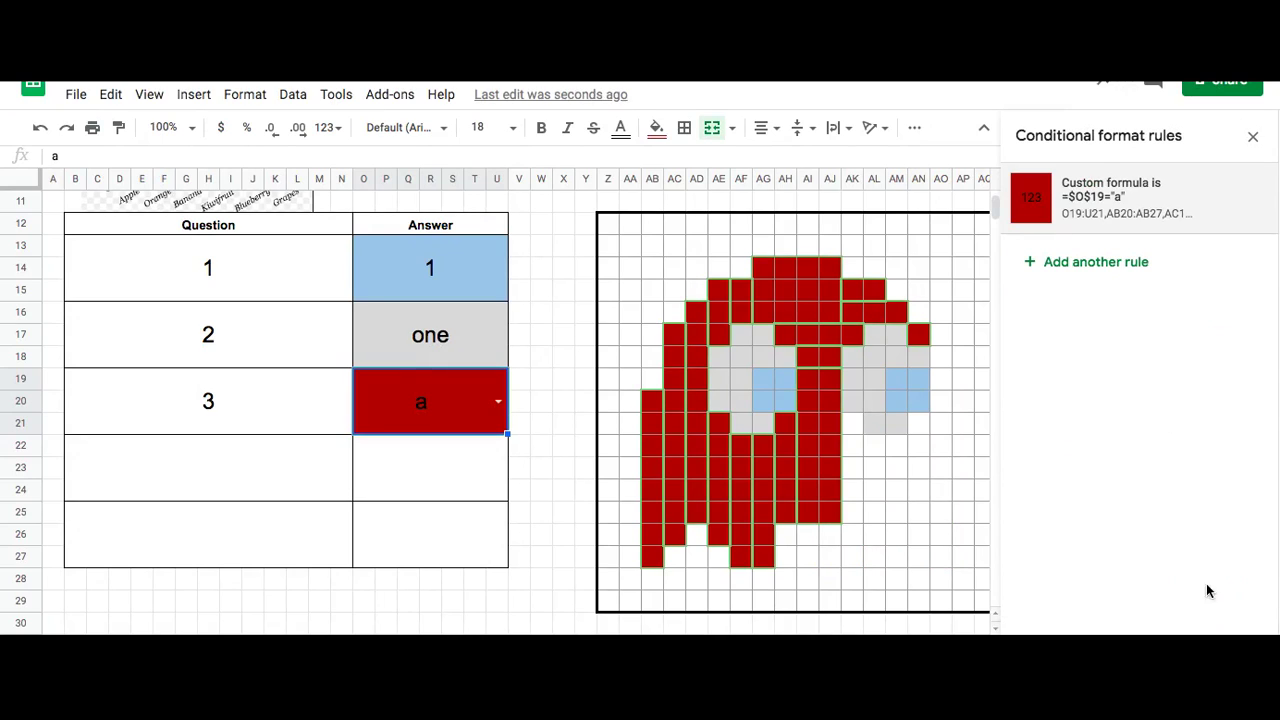
Start a conditional formatting rule for answer cell O22:U24 and append the cut pixel ranges, separated by a comma, to its range.
{"action": "left_click", "coordinate": [457, 479]}
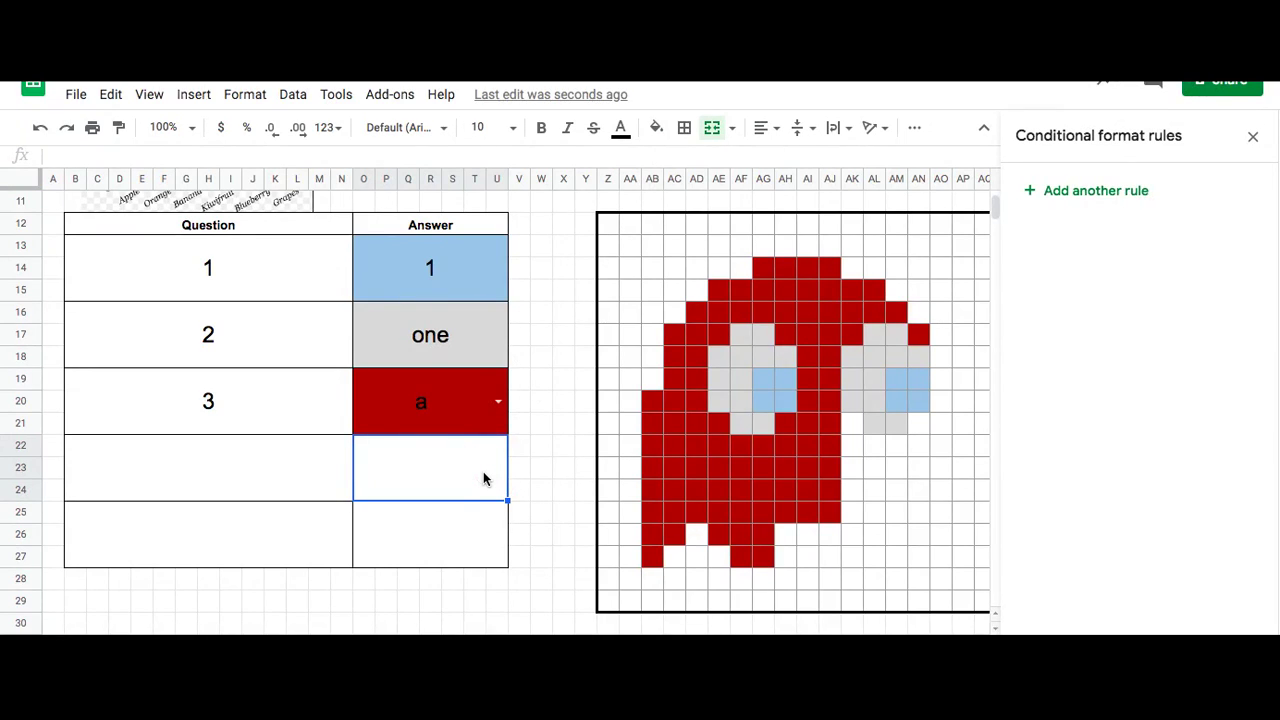
{"action": "left_click", "coordinate": [656, 129]}
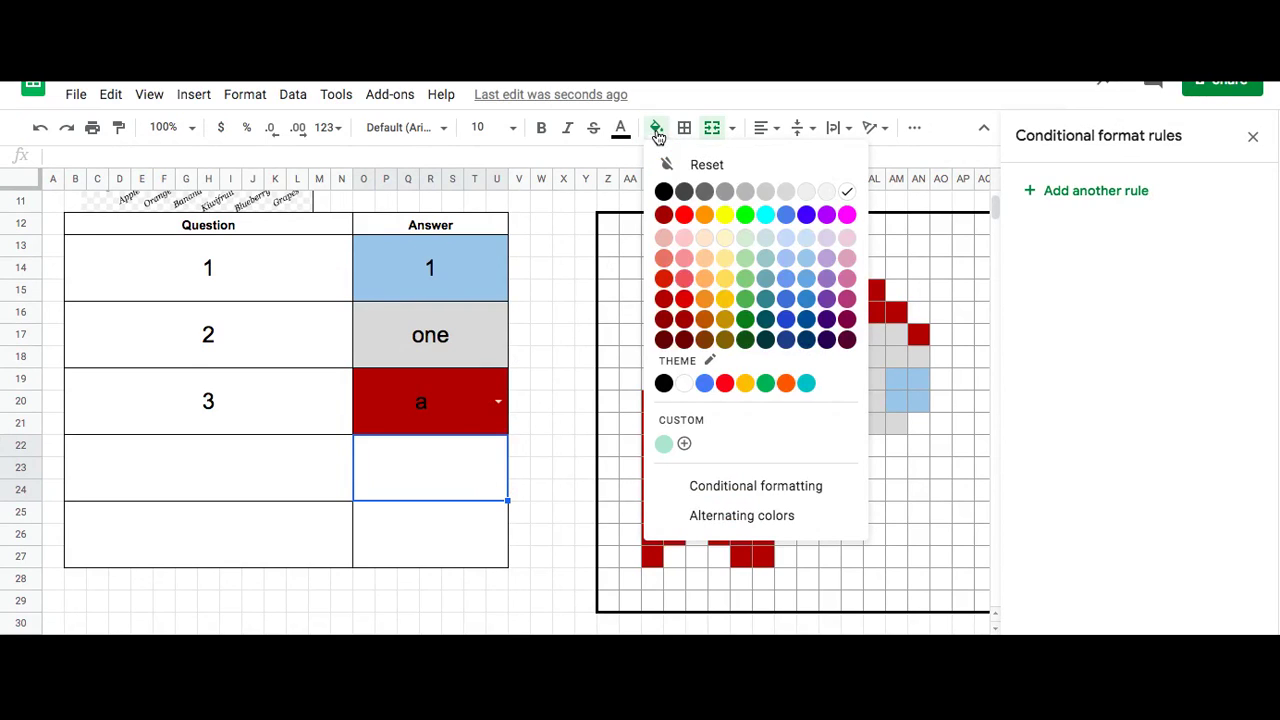
{"action": "left_click", "coordinate": [686, 486]}
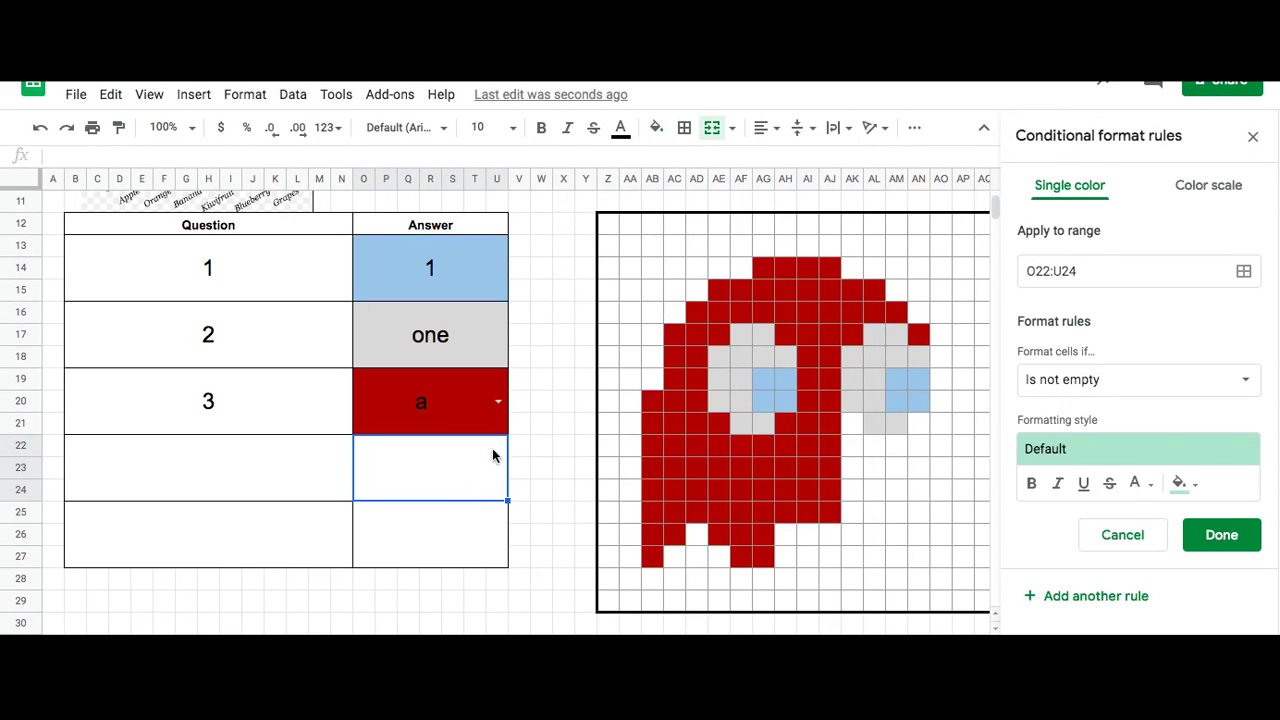
{"action": "left_click", "coordinate": [1078, 270]}
{"action": "type", "text": ","}
{"action": "left_click", "coordinate": [1086, 276]}
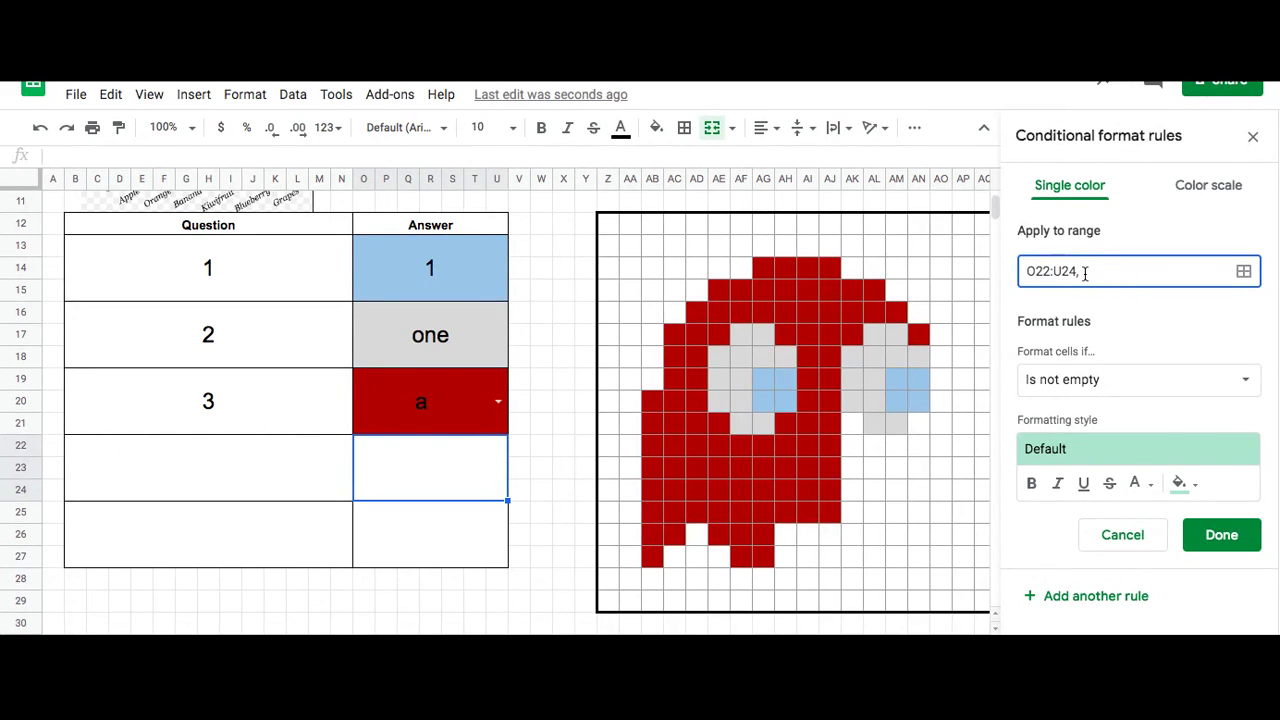
{"action": "right_click", "coordinate": [1085, 279]}
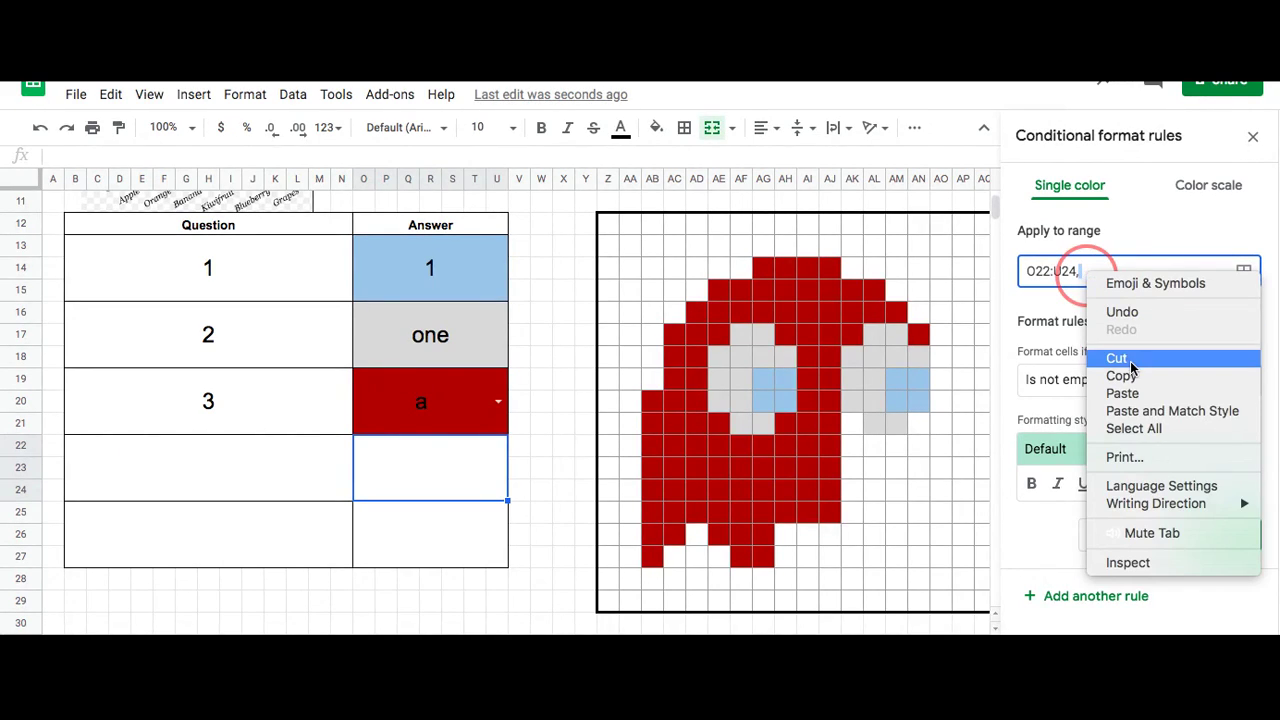
{"action": "left_click", "coordinate": [1081, 271]}
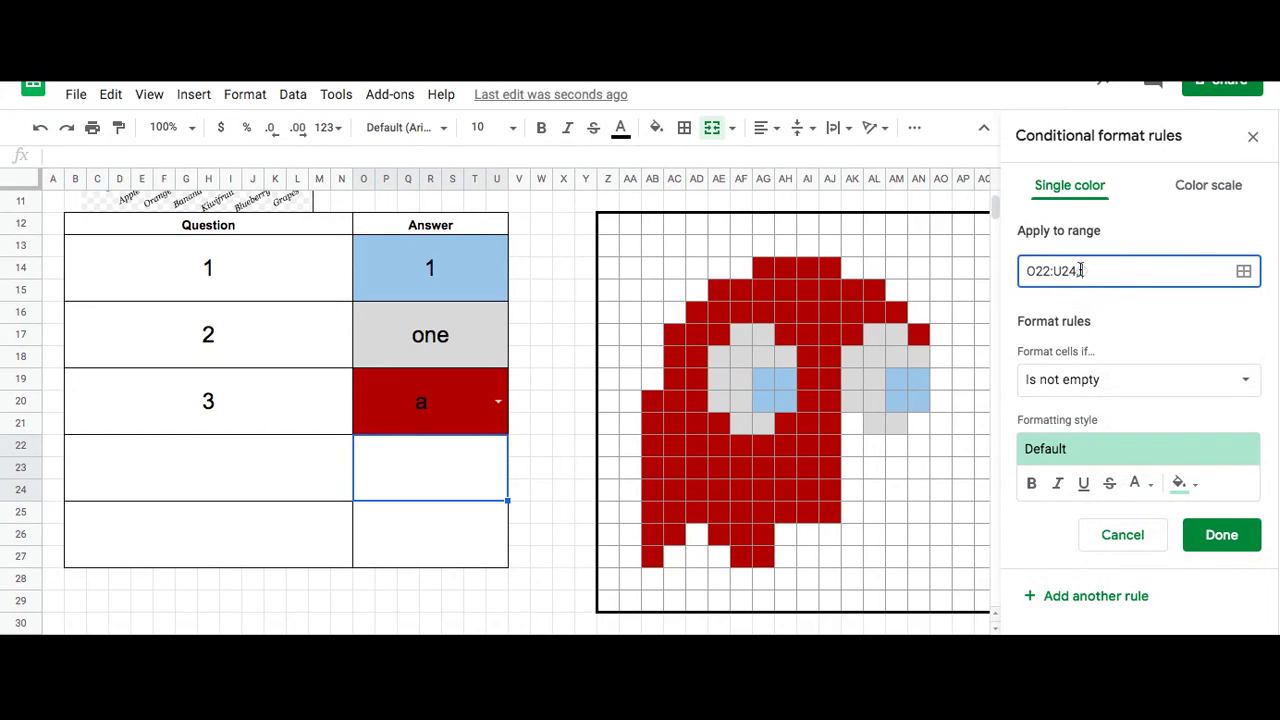
{"action": "type", "text": ","}
{"action": "left_click", "coordinate": [1083, 270]}
{"action": "right_click", "coordinate": [1083, 268]}
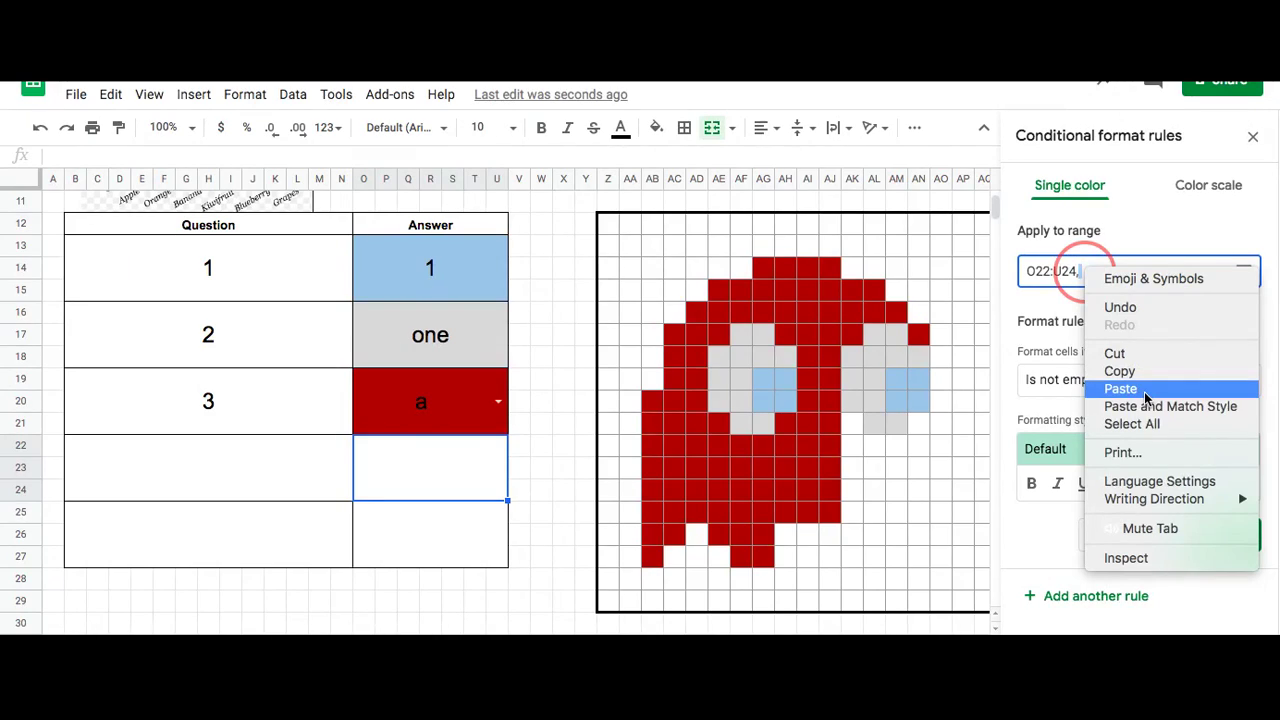
{"action": "left_click", "coordinate": [1121, 389]}
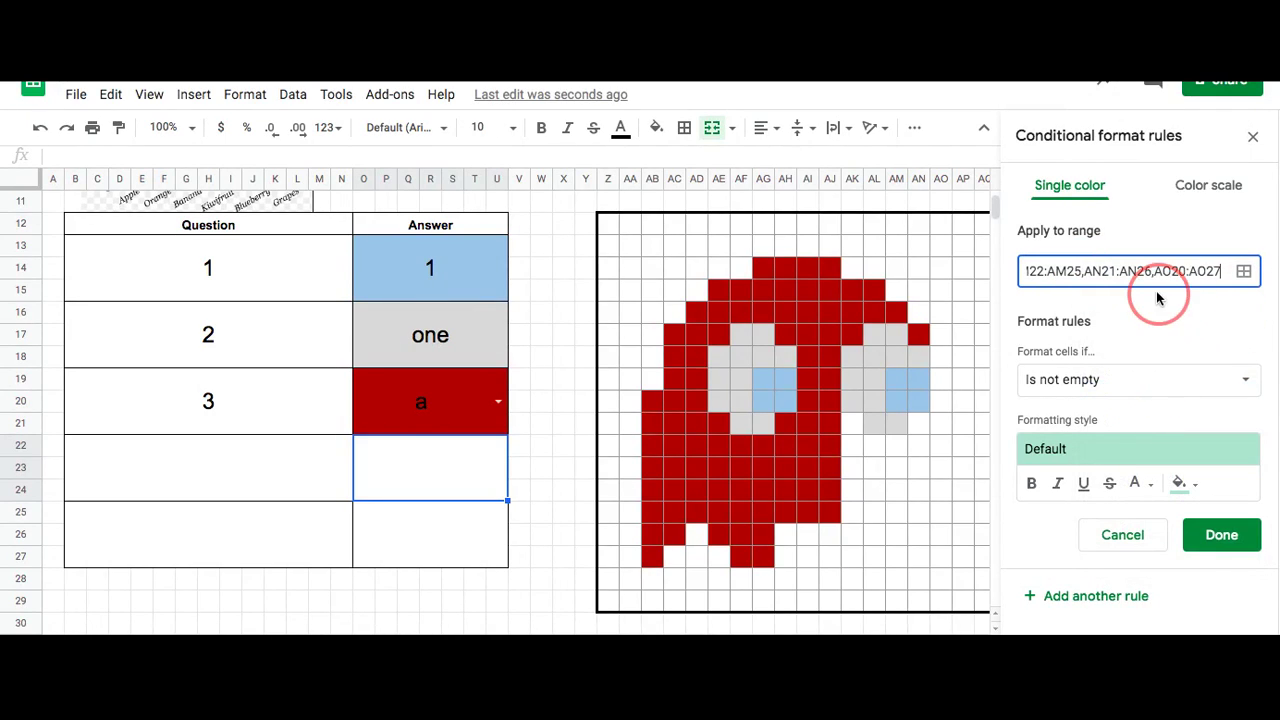
Set the new rule's custom formula to =$O$22=1 with a dark red fill and save the rule.
{"action": "left_click", "coordinate": [1248, 383]}
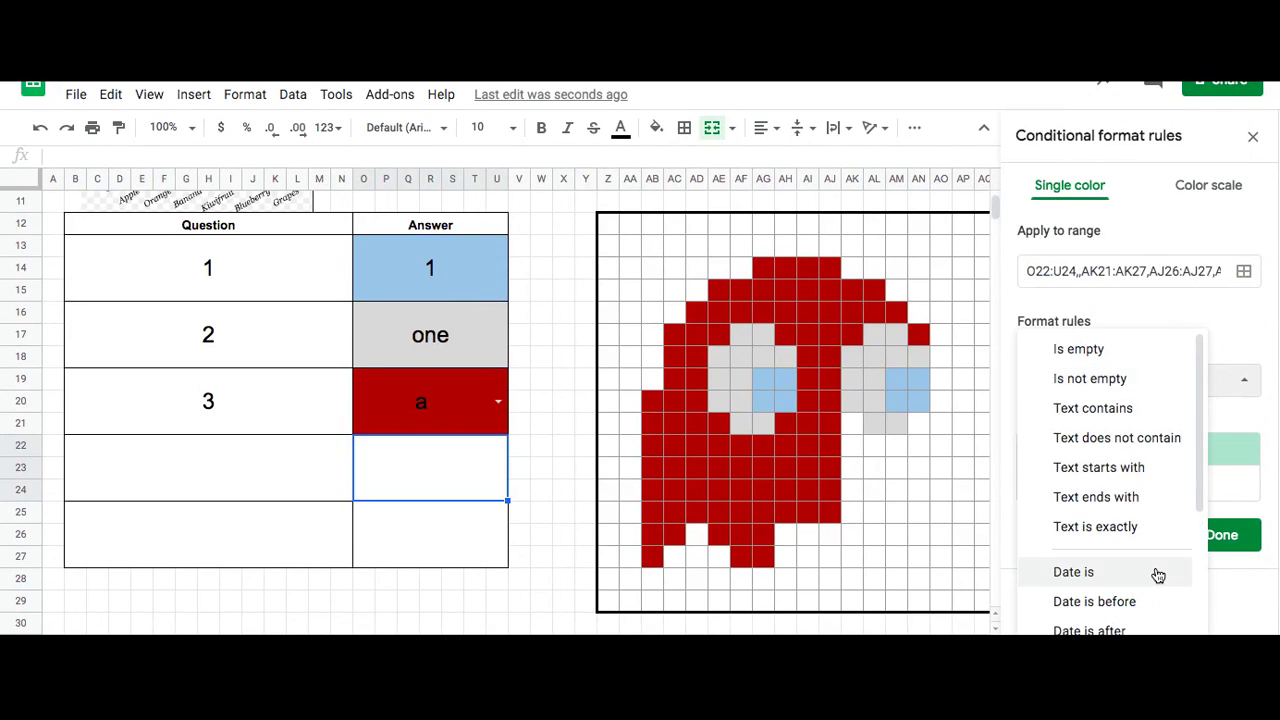
{"action": "scroll", "coordinate": [1160, 571], "scroll_direction": "down", "scroll_amount": 3}
{"action": "left_click", "coordinate": [1127, 652]}
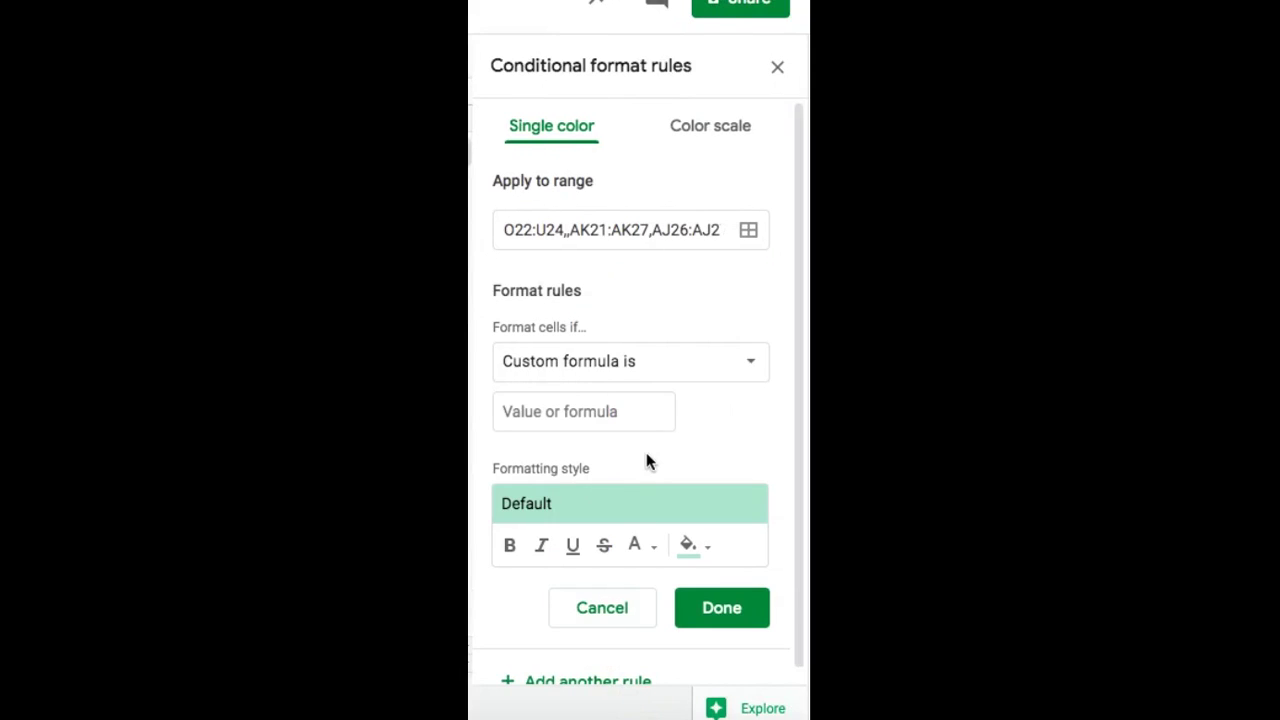
{"action": "left_click", "coordinate": [578, 414]}
{"action": "type", "text": "="}
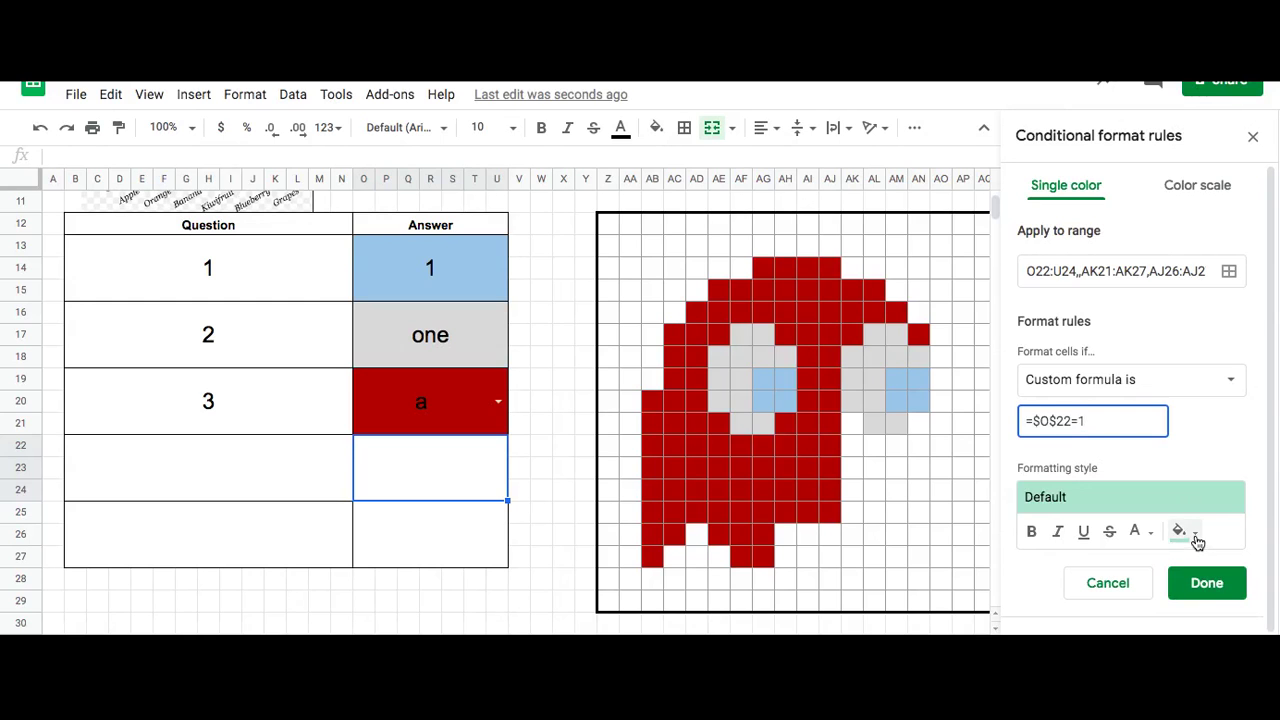
{"action": "left_click", "coordinate": [1178, 531]}
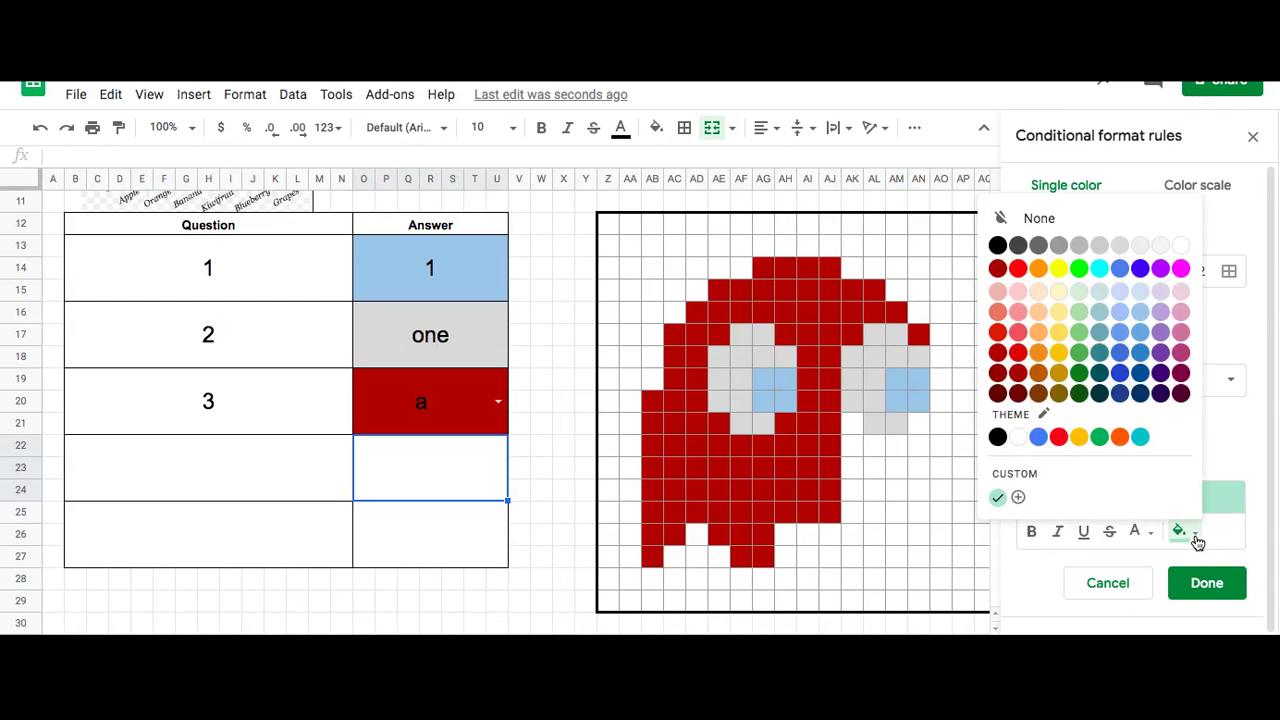
{"action": "left_click", "coordinate": [1020, 497]}
{"action": "left_click", "coordinate": [1215, 583]}
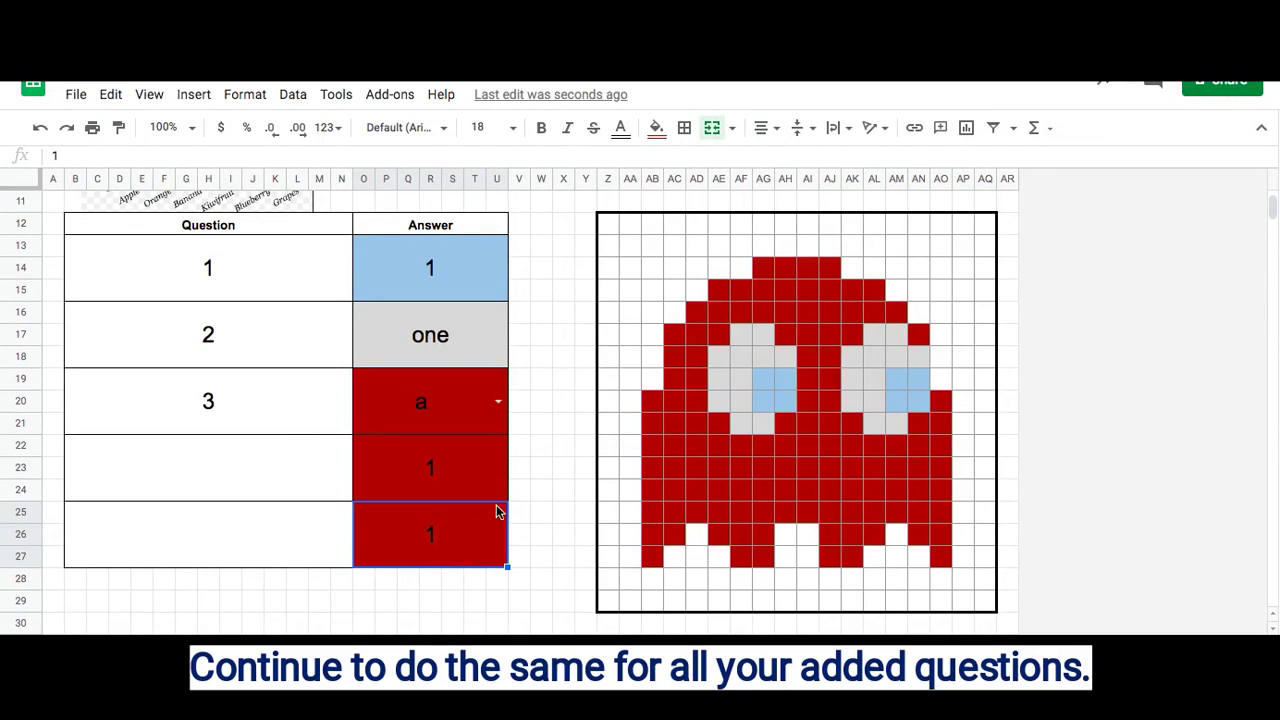
Open the data validation settings of question 3's dropdown answer cell.
{"action": "left_click", "coordinate": [541, 512]}
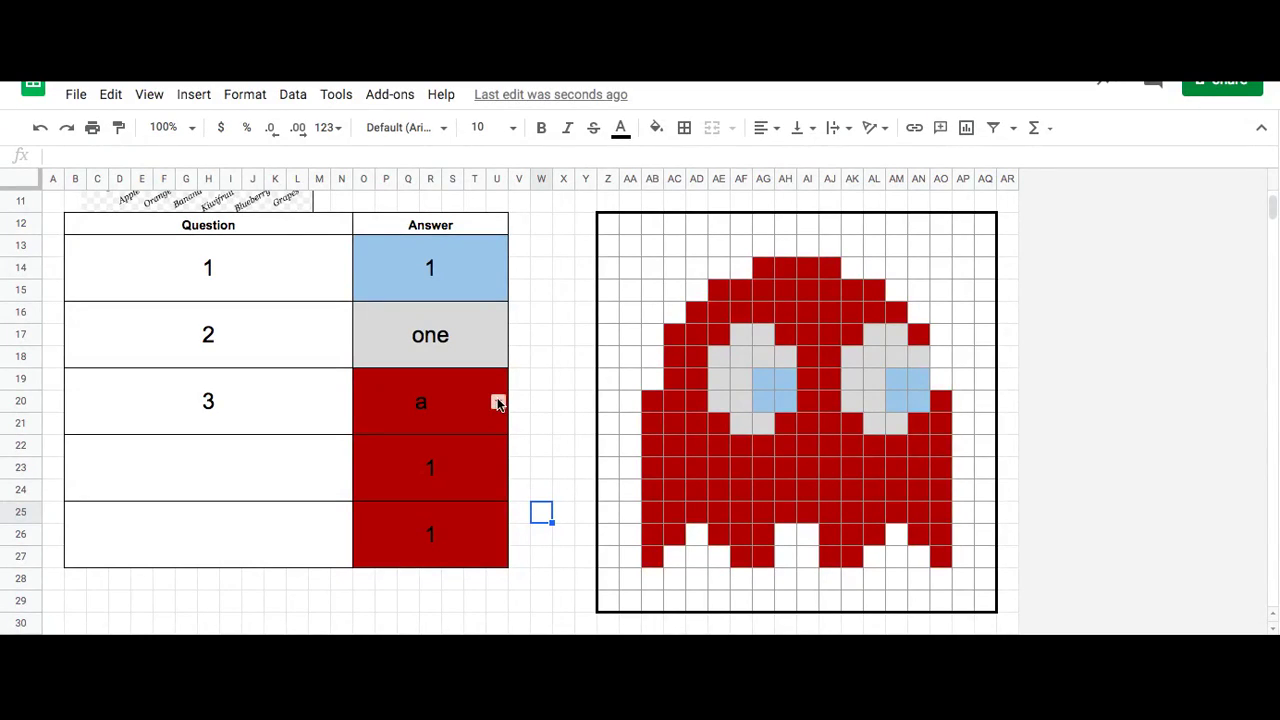
{"action": "left_click", "coordinate": [405, 422]}
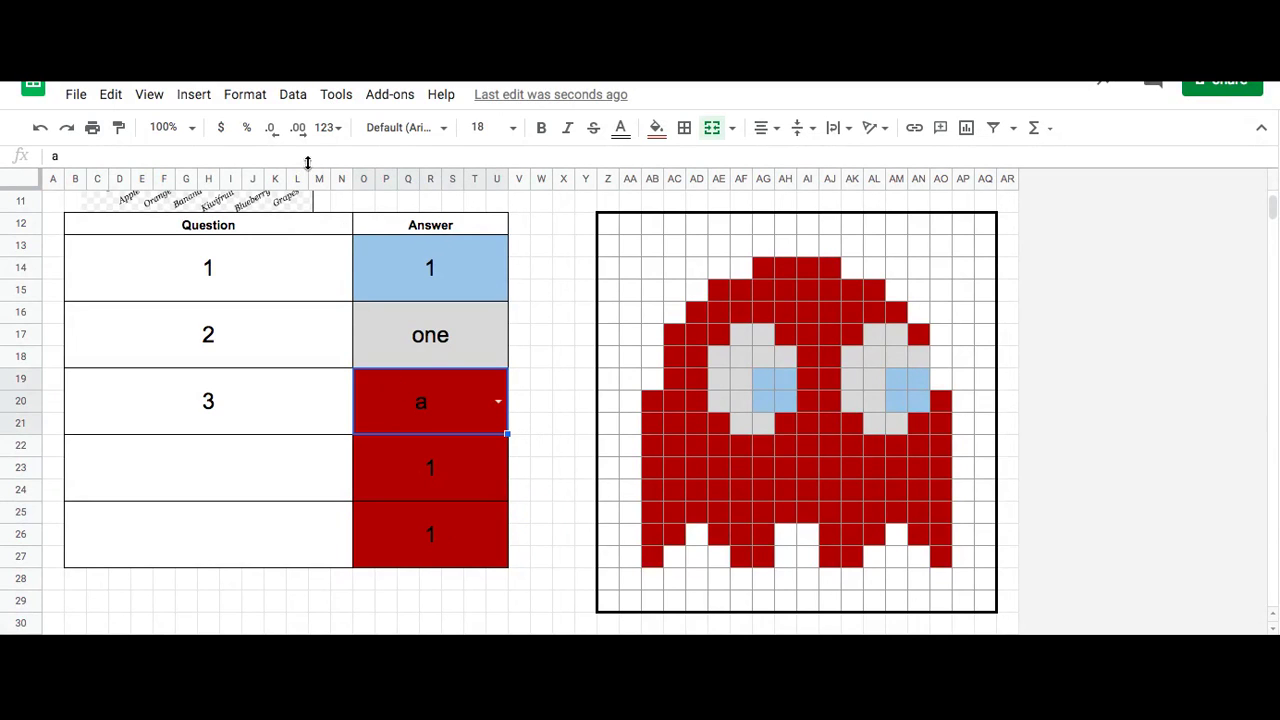
{"action": "left_click", "coordinate": [291, 96]}
{"action": "left_click", "coordinate": [336, 412]}
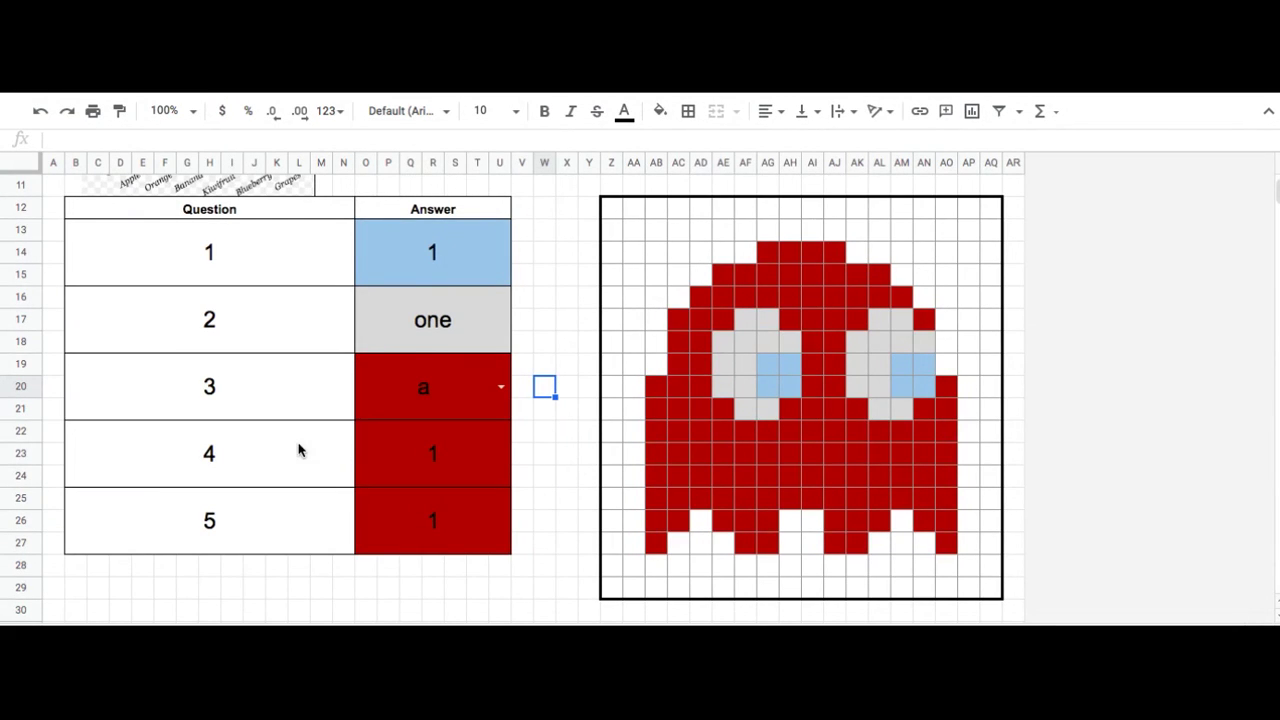
Open the conditional formatting rule of question 4's answer cell and change its custom formula to =$O$19=1.
{"action": "left_click", "coordinate": [468, 463]}
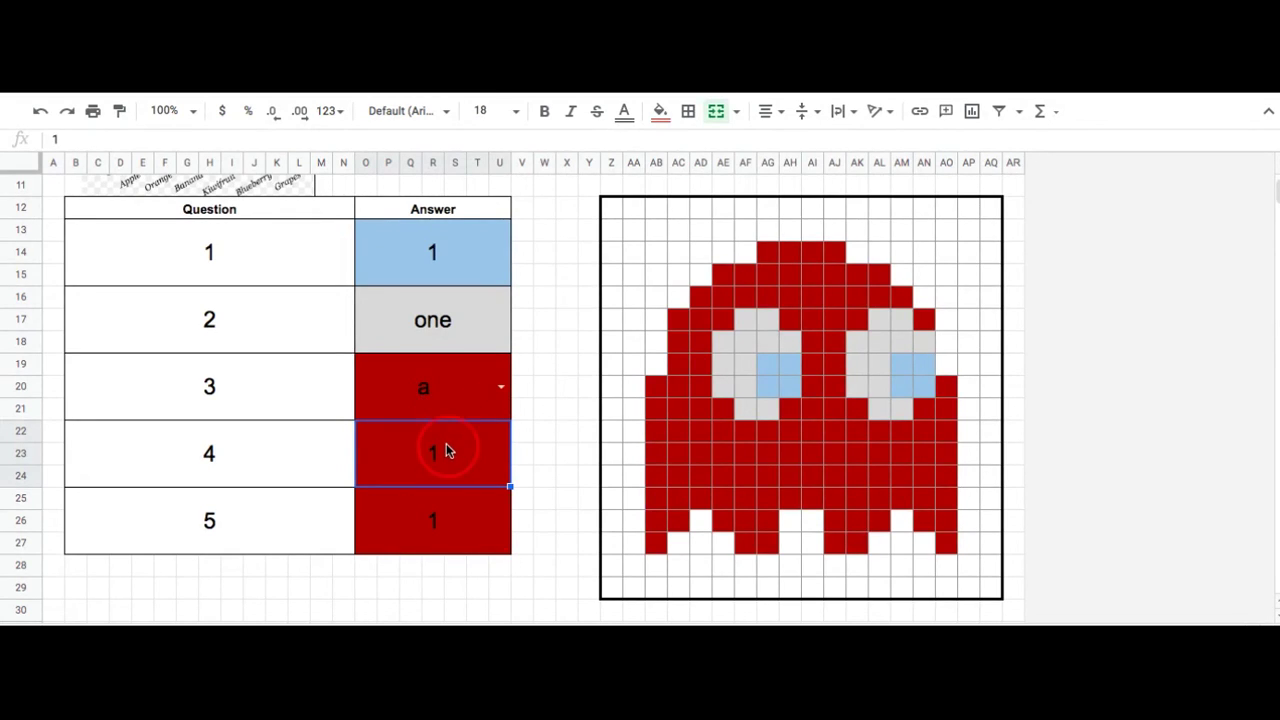
{"action": "left_click", "coordinate": [660, 111]}
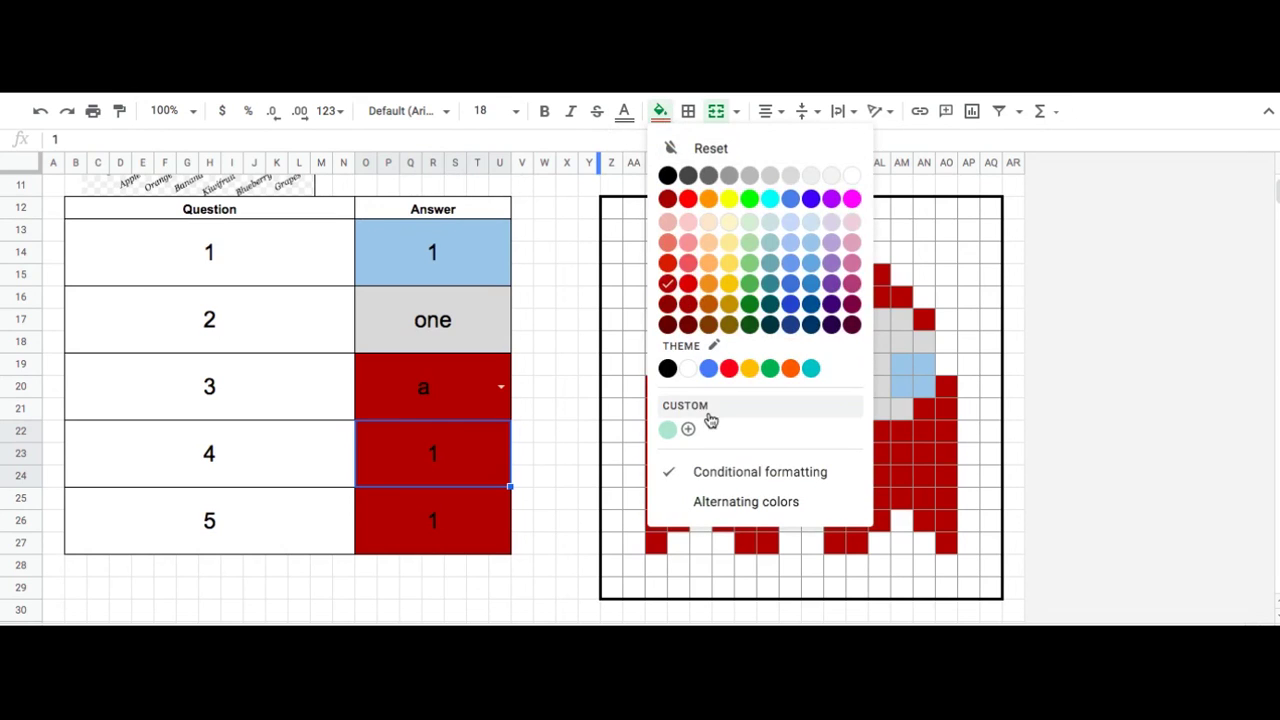
{"action": "left_click", "coordinate": [727, 476]}
{"action": "mouse_move", "coordinate": [1125, 188]}
{"action": "left_click", "coordinate": [1125, 188]}
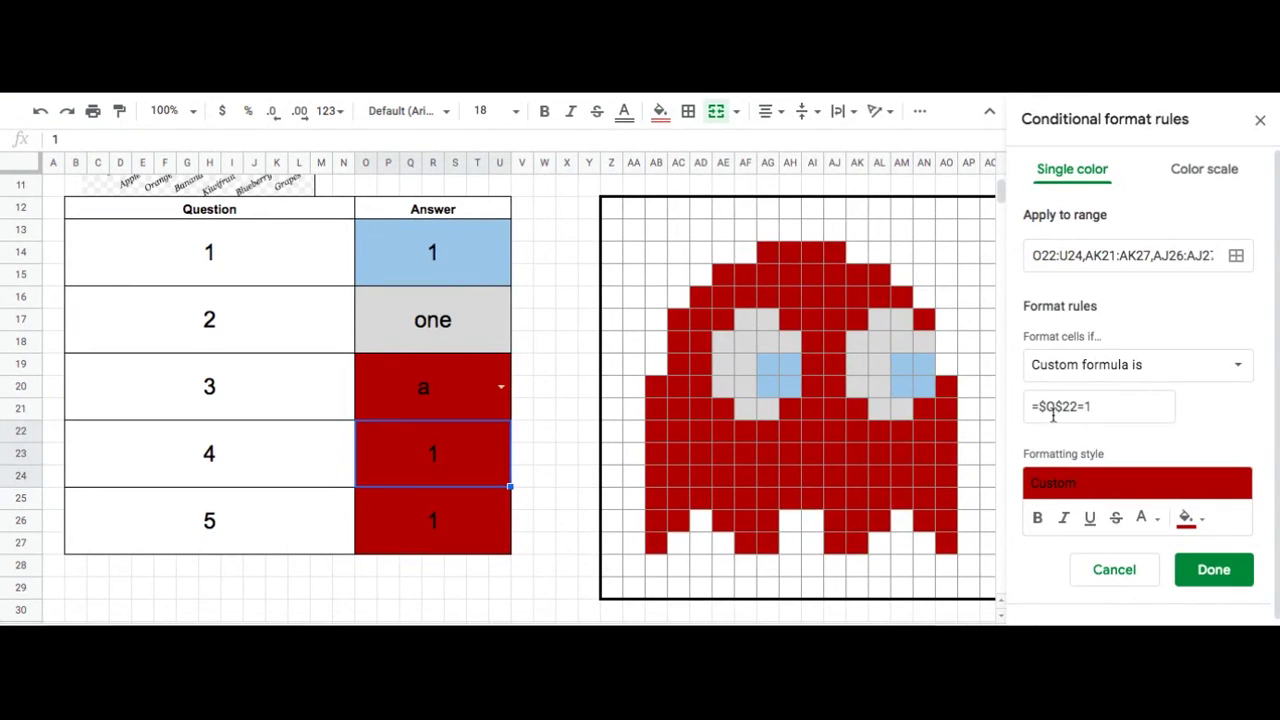
{"action": "left_click", "coordinate": [1071, 406]}
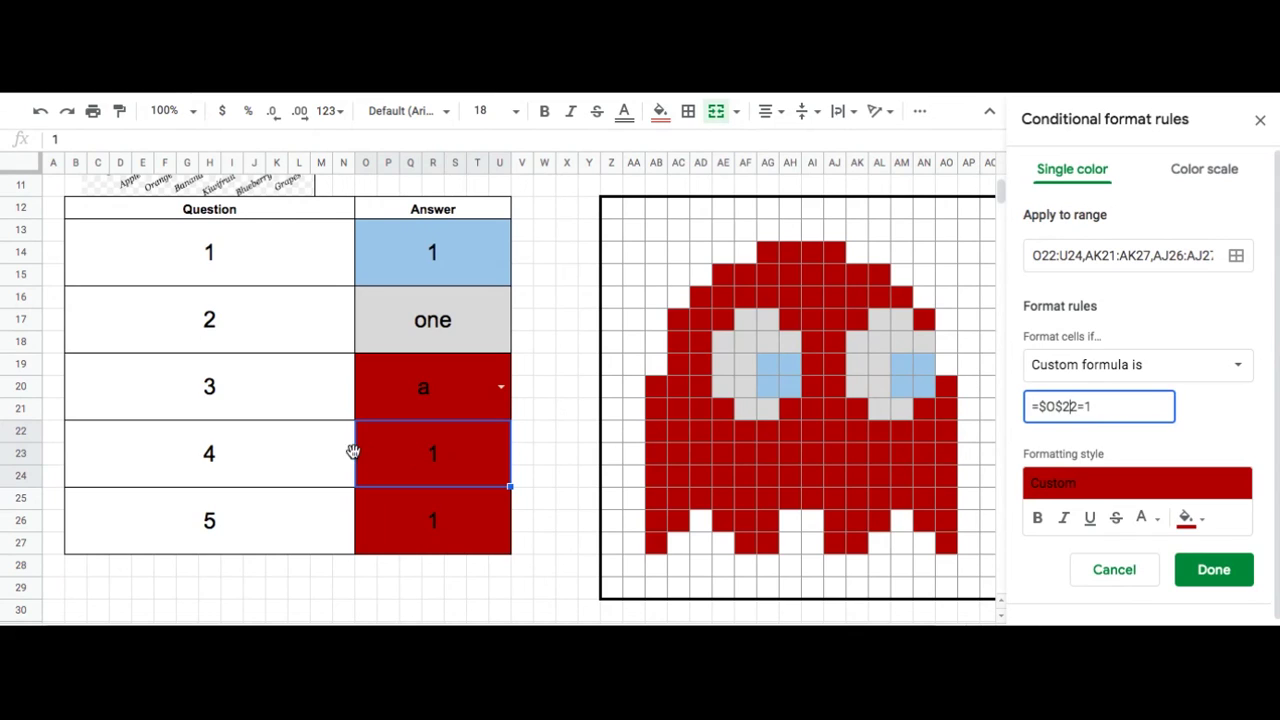
{"action": "left_click", "coordinate": [1060, 405]}
{"action": "type", "text": "19"}
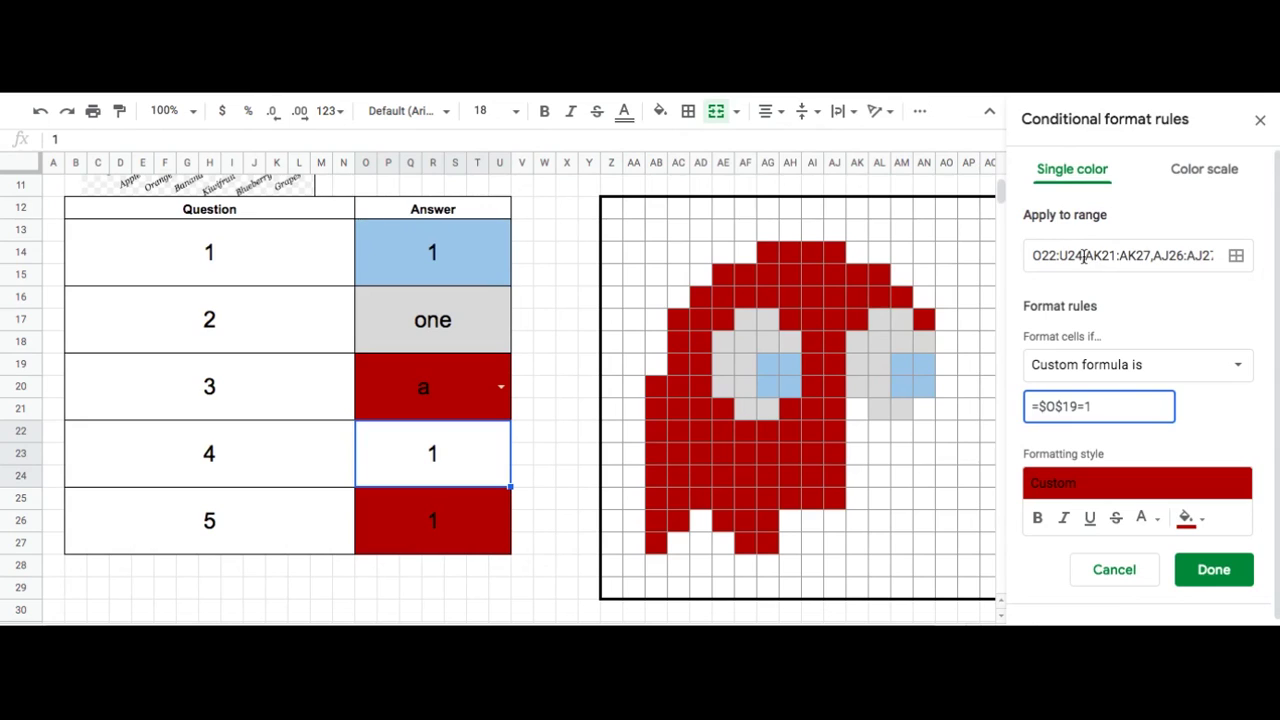
Remove question 4's answer cell O22:U24 from the open conditional formatting rule's range and save the rule.
{"action": "left_click_drag", "start_coordinate": [1085, 257], "coordinate": [1031, 255]}
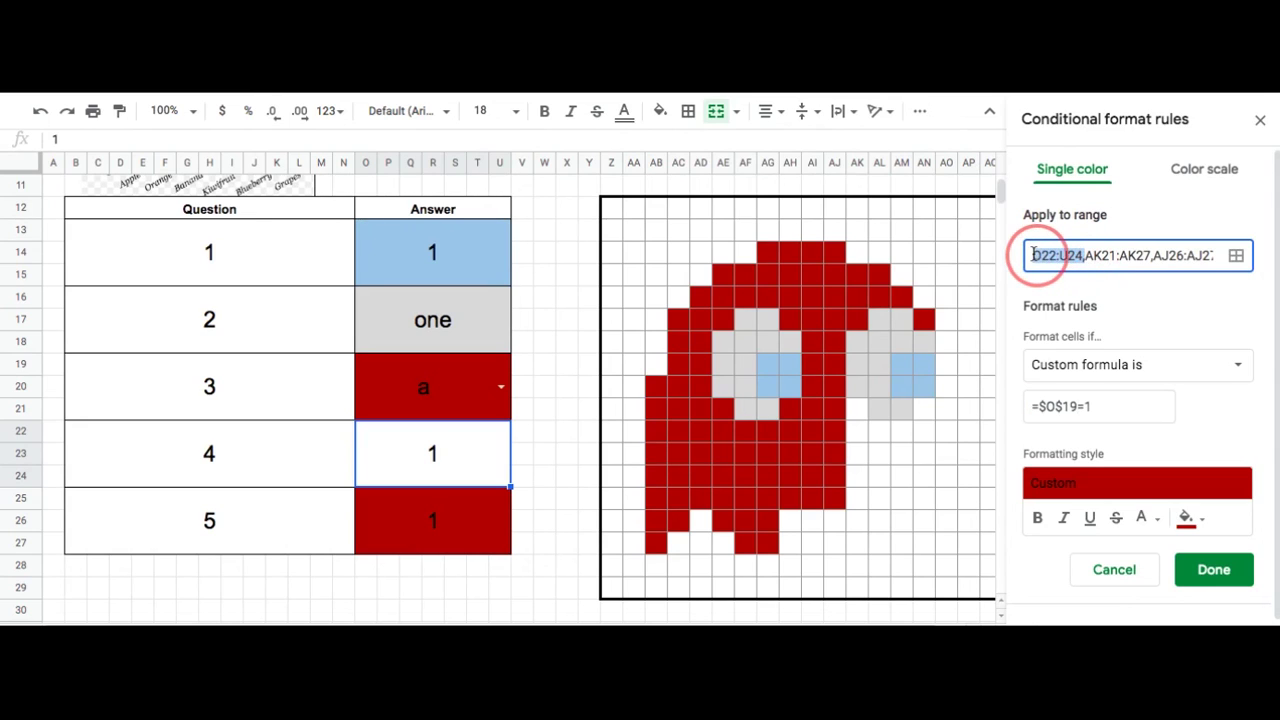
{"action": "key", "text": "BackSpace"}
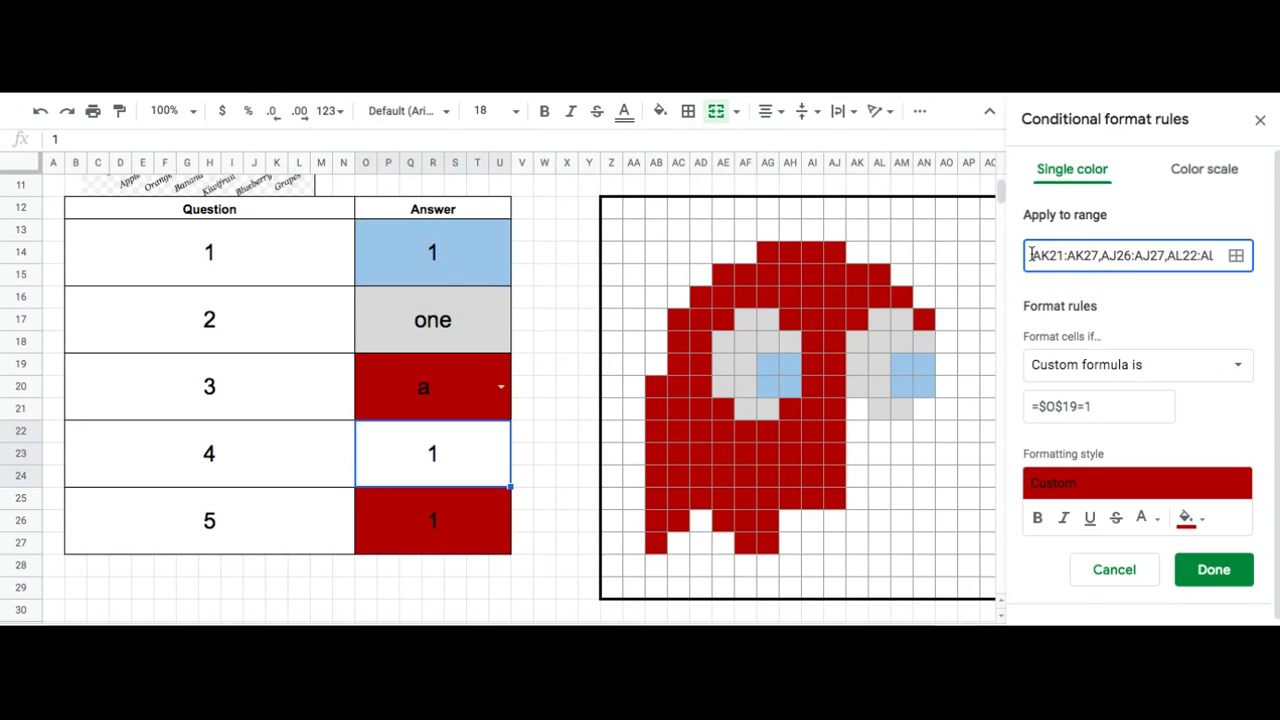
{"action": "left_click", "coordinate": [1216, 574]}
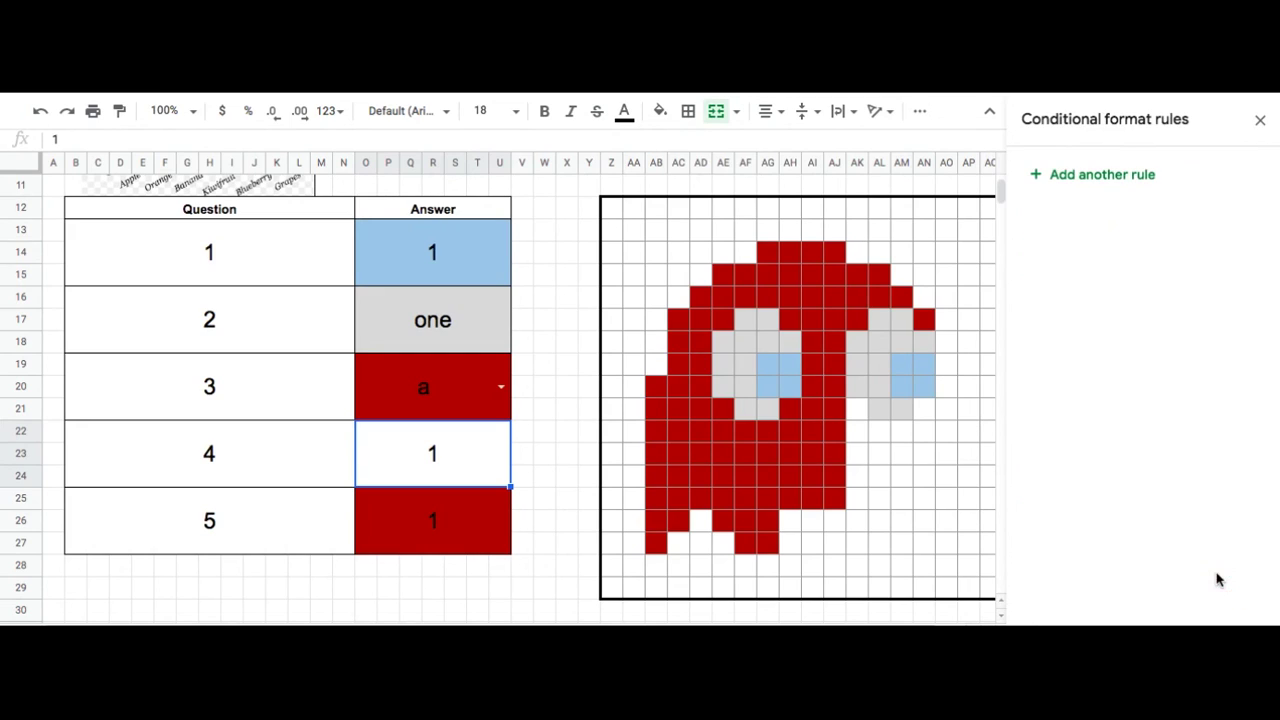
Edit question 5's conditional formatting rule, removing its answer cell from the range and setting the custom formula to =$O$19="a", and save it.
{"action": "left_click", "coordinate": [465, 519]}
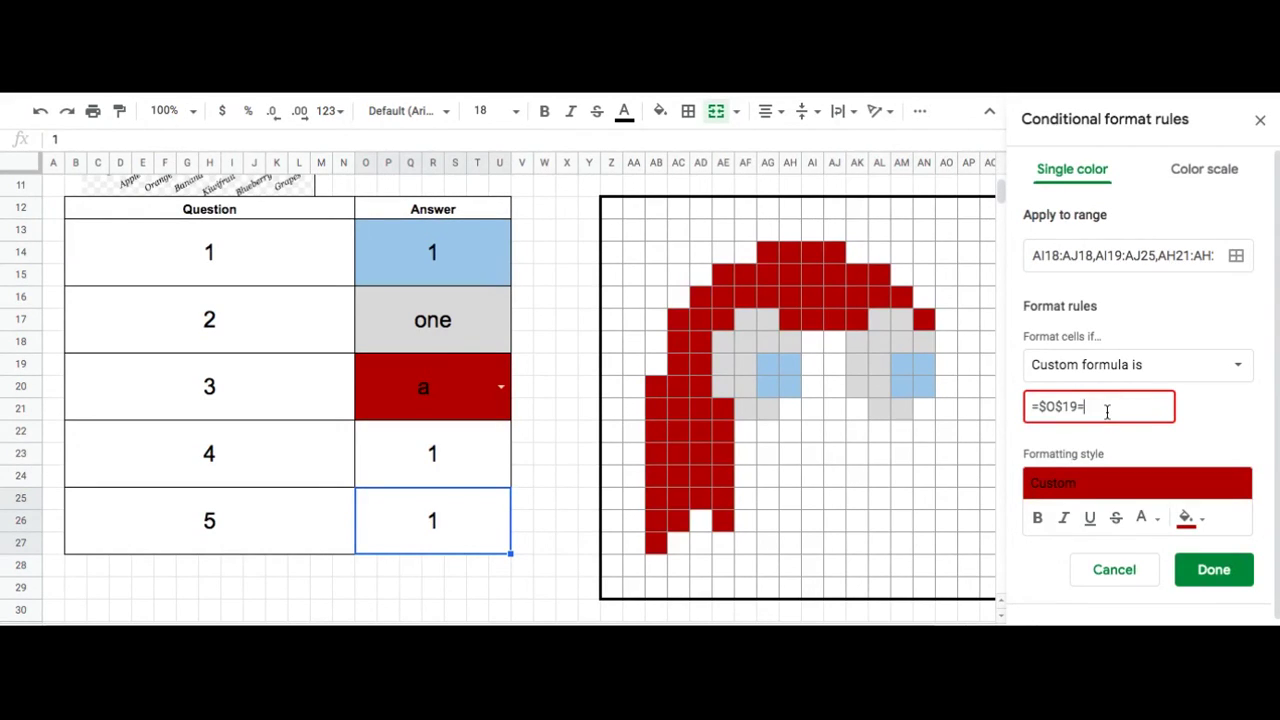
{"action": "type", "text": "a"}
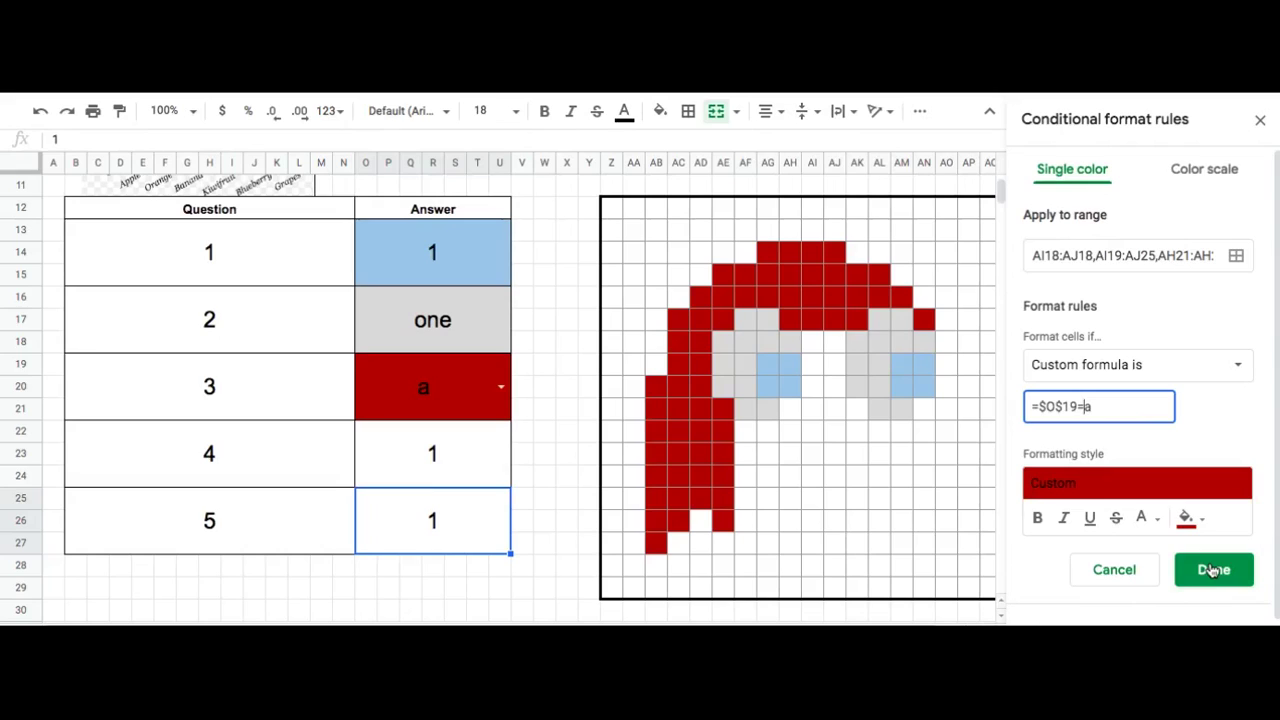
{"action": "key", "text": "End"}
{"action": "type", "text": "\""}
{"action": "left_click", "coordinate": [1213, 570]}
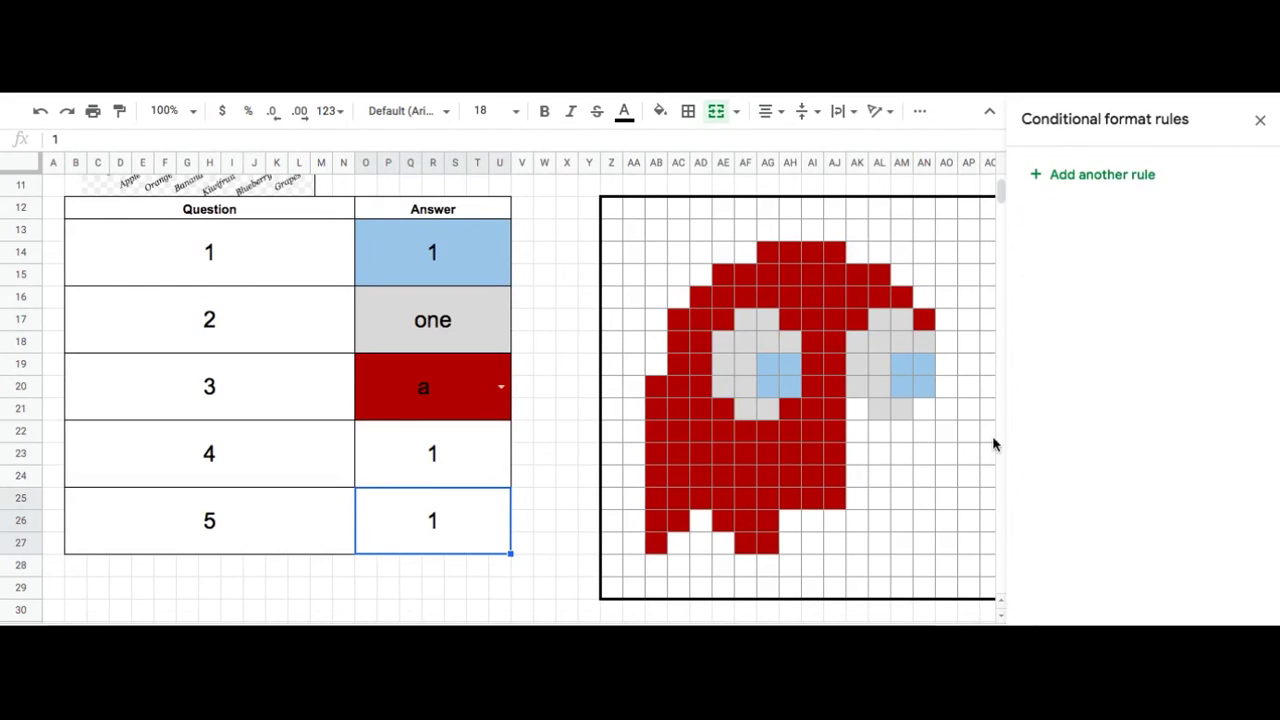
Close the conditional formatting rules and clear the answers of questions 4 and 5.
{"action": "left_click", "coordinate": [500, 588]}
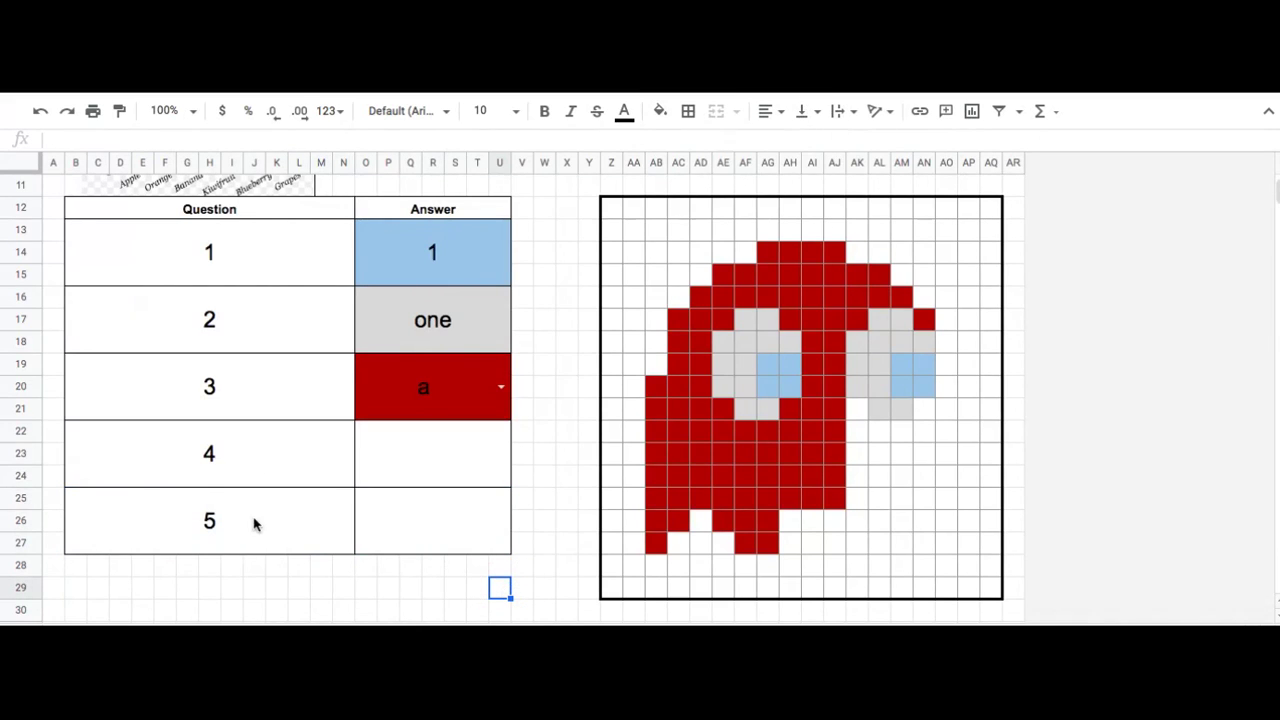
{"action": "left_click", "coordinate": [421, 484]}
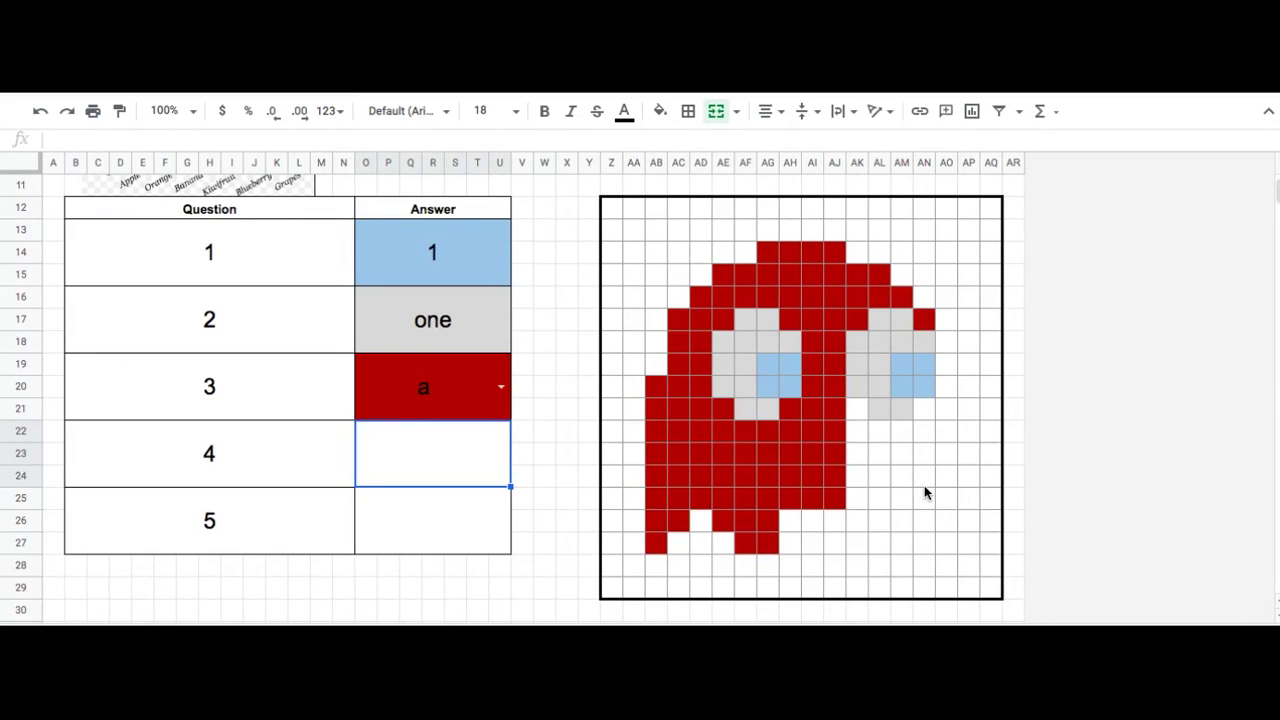
{"action": "left_click", "coordinate": [449, 392]}
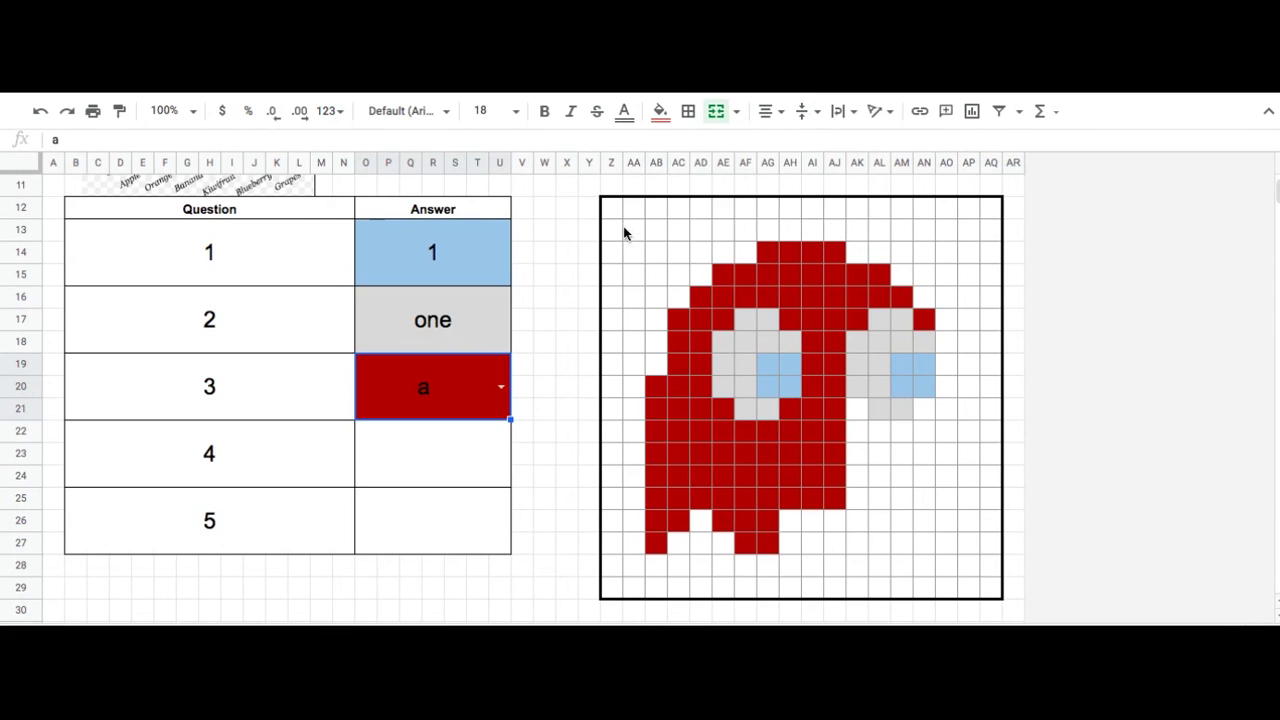
List the picture grid's conditional formatting rules and change the formula of the rule using =$O$19=1 to =$O$19="a".
{"action": "mouse_move", "coordinate": [611, 212]}
{"action": "left_mouse_down"}
{"action": "mouse_move", "coordinate": [706, 503]}
{"action": "mouse_move", "coordinate": [837, 594]}
{"action": "mouse_move", "coordinate": [997, 588]}
{"action": "left_mouse_up"}
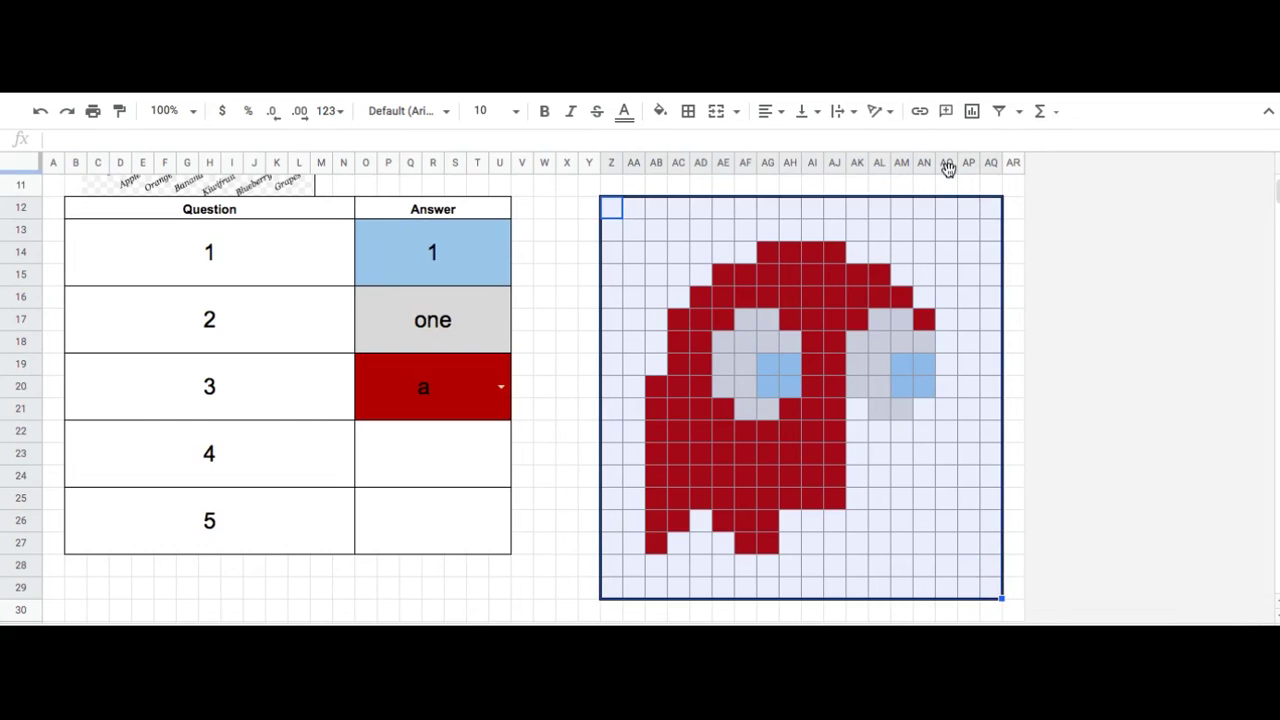
{"action": "left_click", "coordinate": [660, 113]}
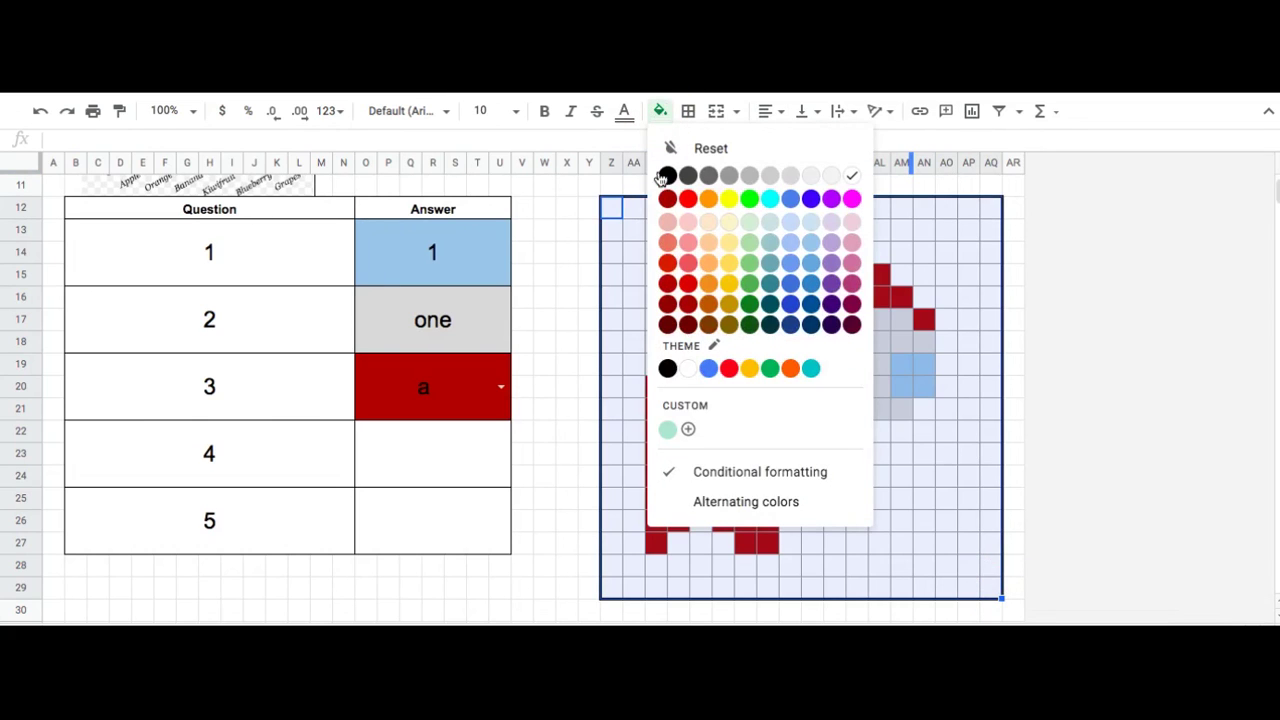
{"action": "left_click", "coordinate": [715, 478]}
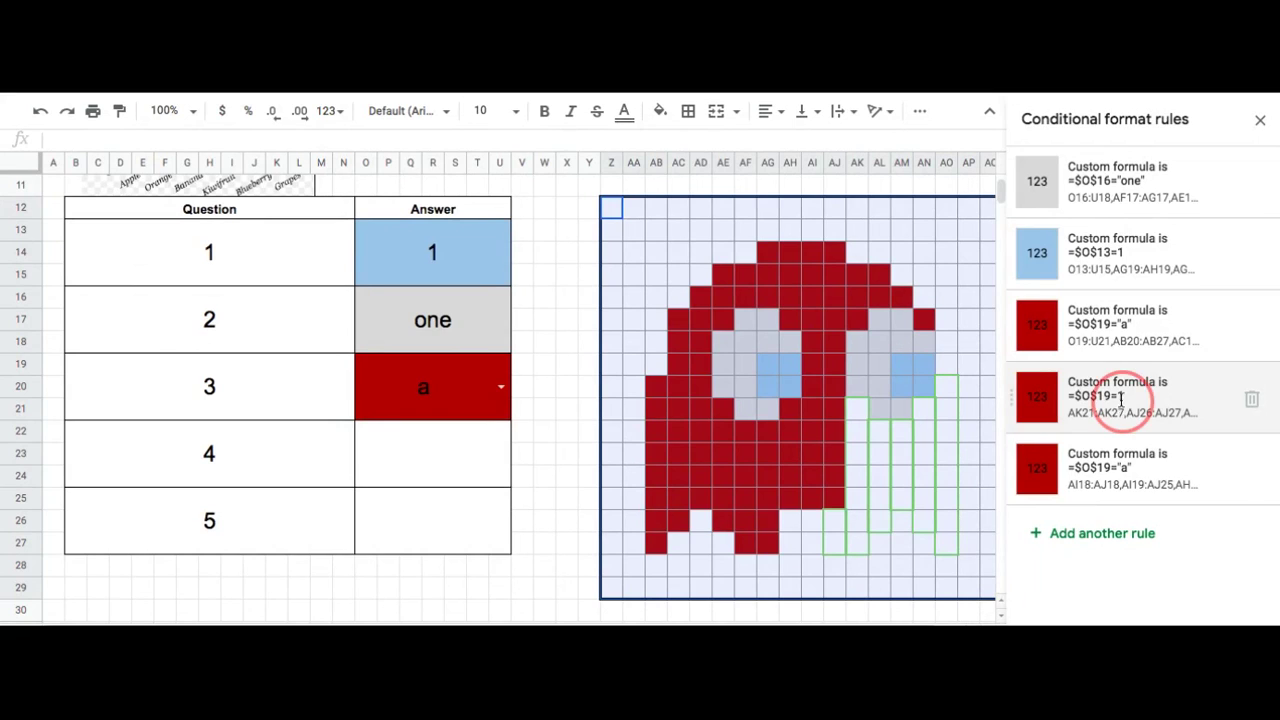
{"action": "left_click", "coordinate": [1120, 401]}
{"action": "left_click", "coordinate": [1093, 405]}
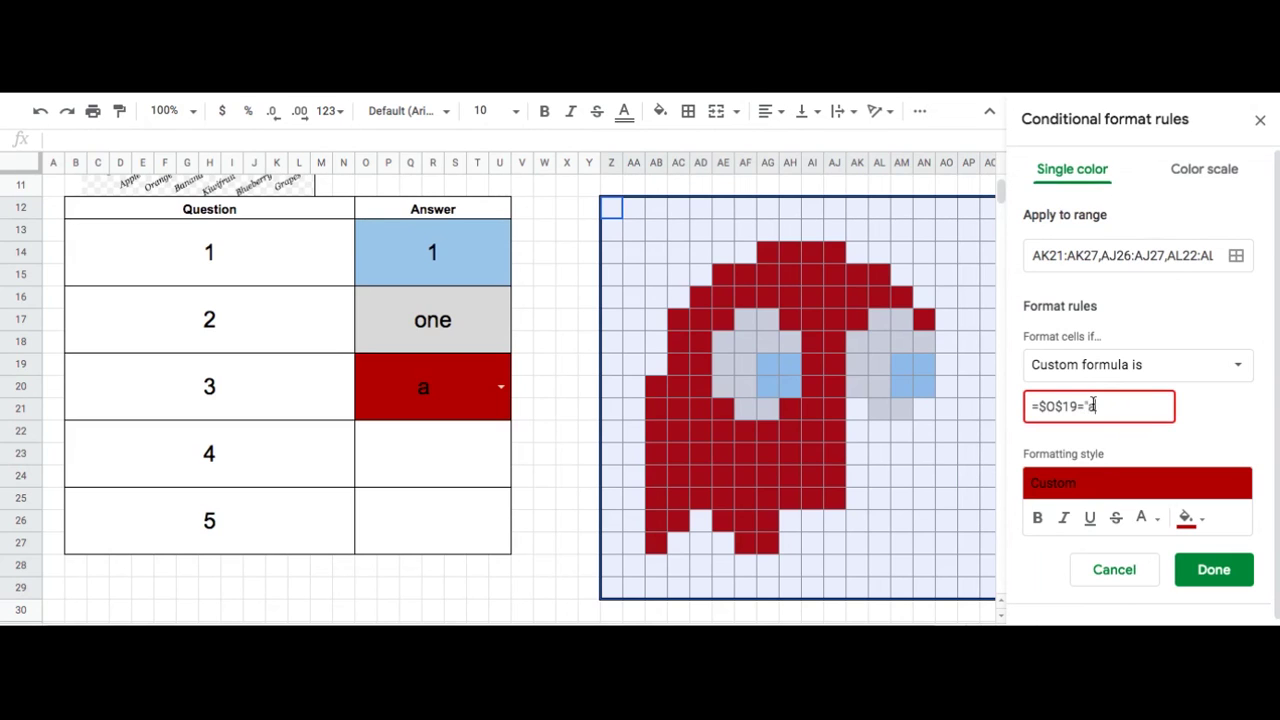
{"action": "type", "text": "\"a\""}
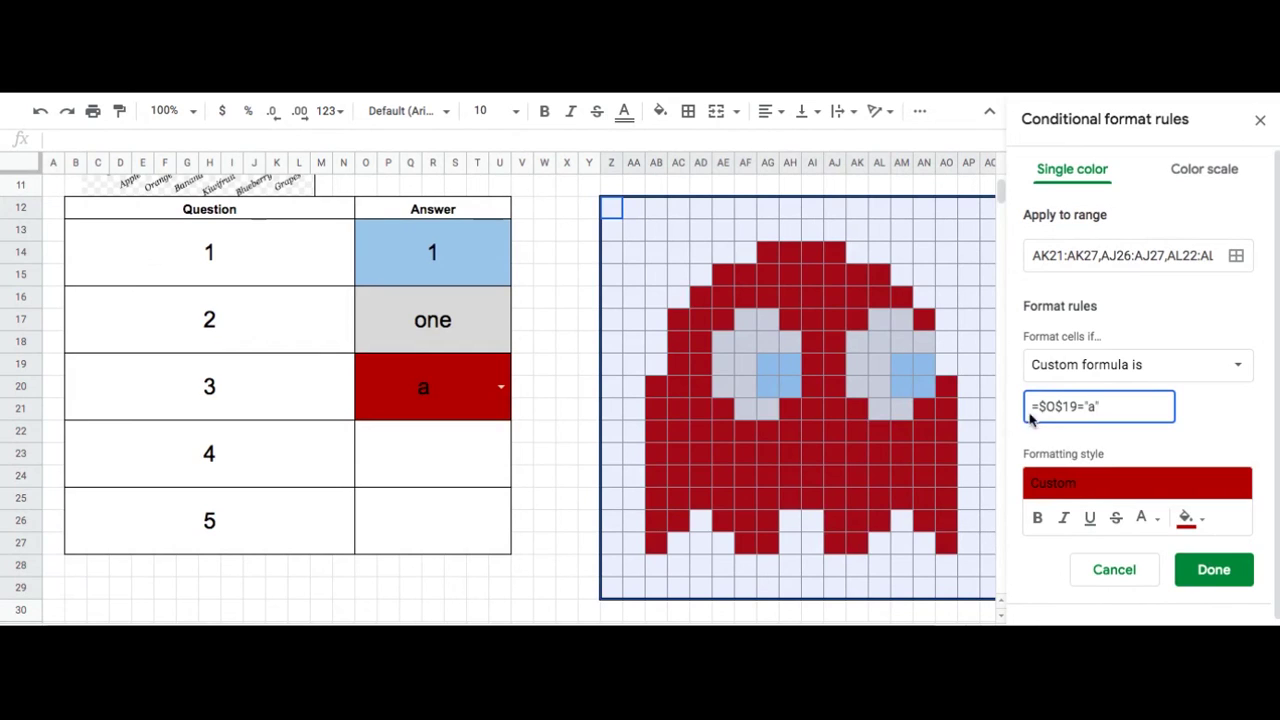
{"action": "left_click", "coordinate": [1214, 572]}
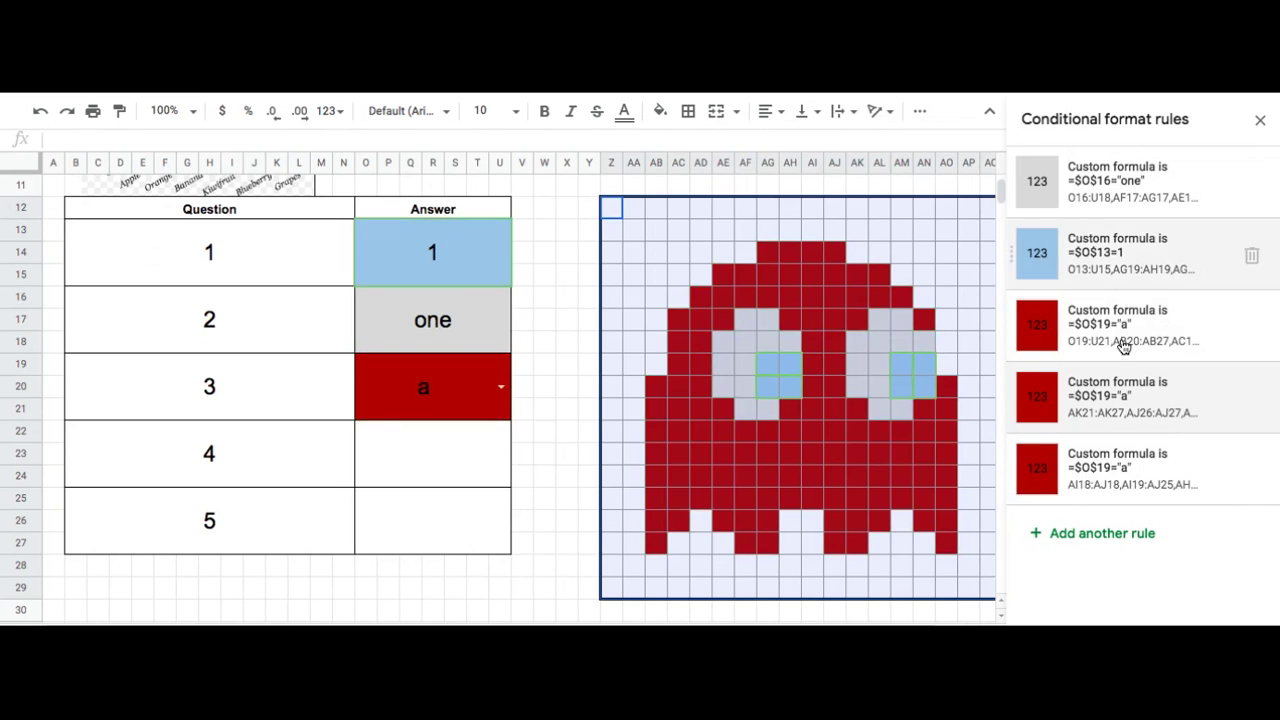
{"action": "left_click", "coordinate": [1260, 119]}
Delete the question numbers 4 and 5 from the question table.
{"action": "left_click", "coordinate": [447, 484]}
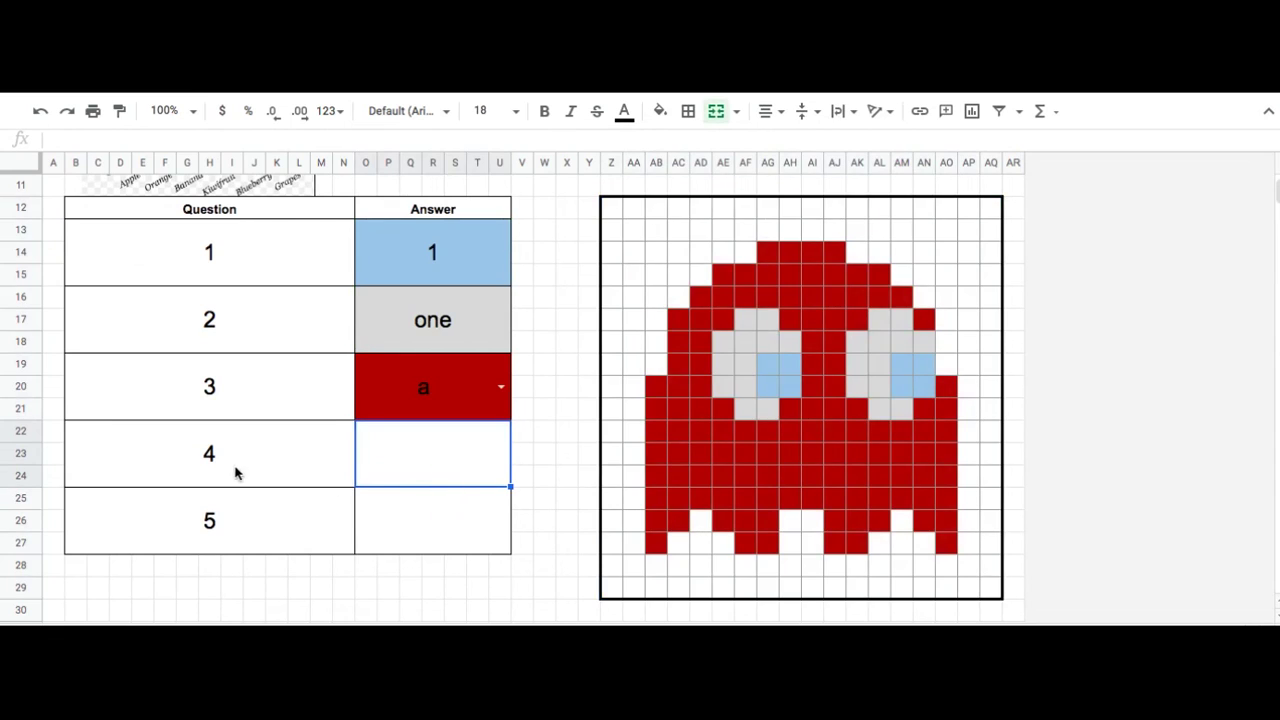
{"action": "left_click", "coordinate": [84, 445]}
{"action": "left_click_drag", "start_coordinate": [84, 445], "coordinate": [431, 509]}
{"action": "left_click_drag", "start_coordinate": [266, 458], "coordinate": [266, 520]}
{"action": "key", "text": "Delete"}
Unmerge the emptied question 4 and 5 cells in B22:U27 and remove all their borders.
{"action": "left_click_drag", "start_coordinate": [288, 458], "coordinate": [431, 514]}
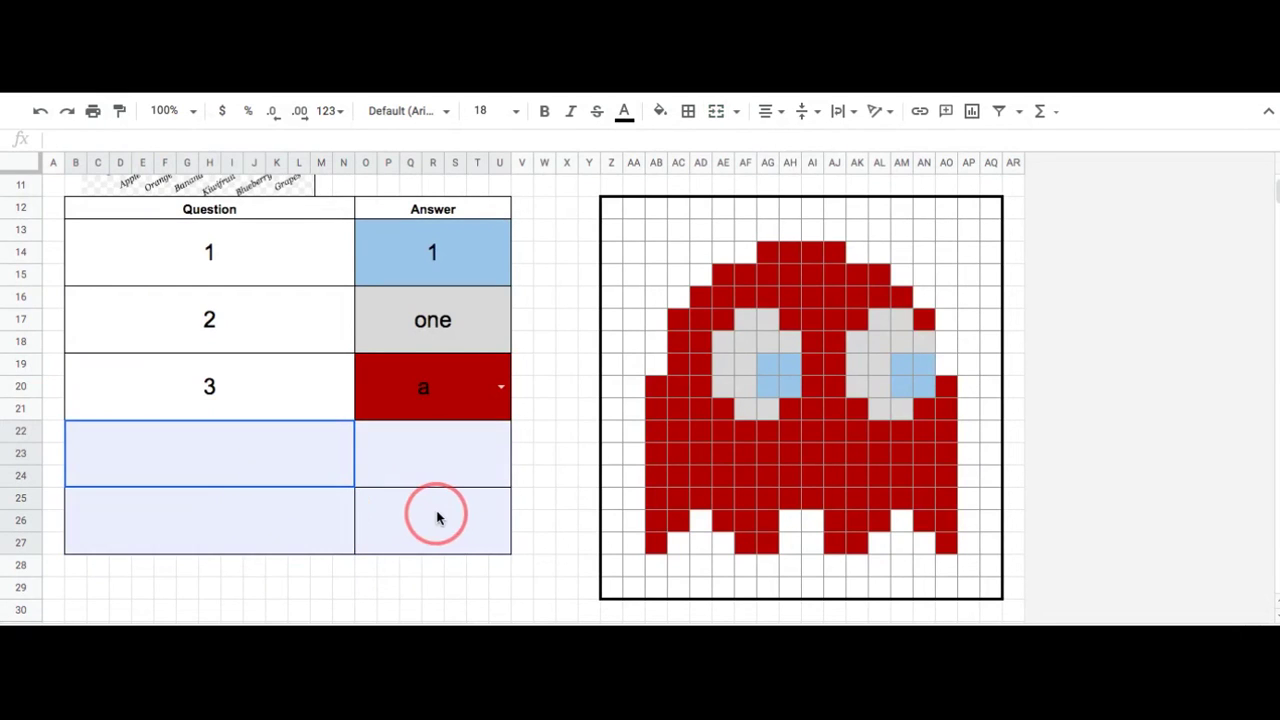
{"action": "left_click", "coordinate": [716, 111]}
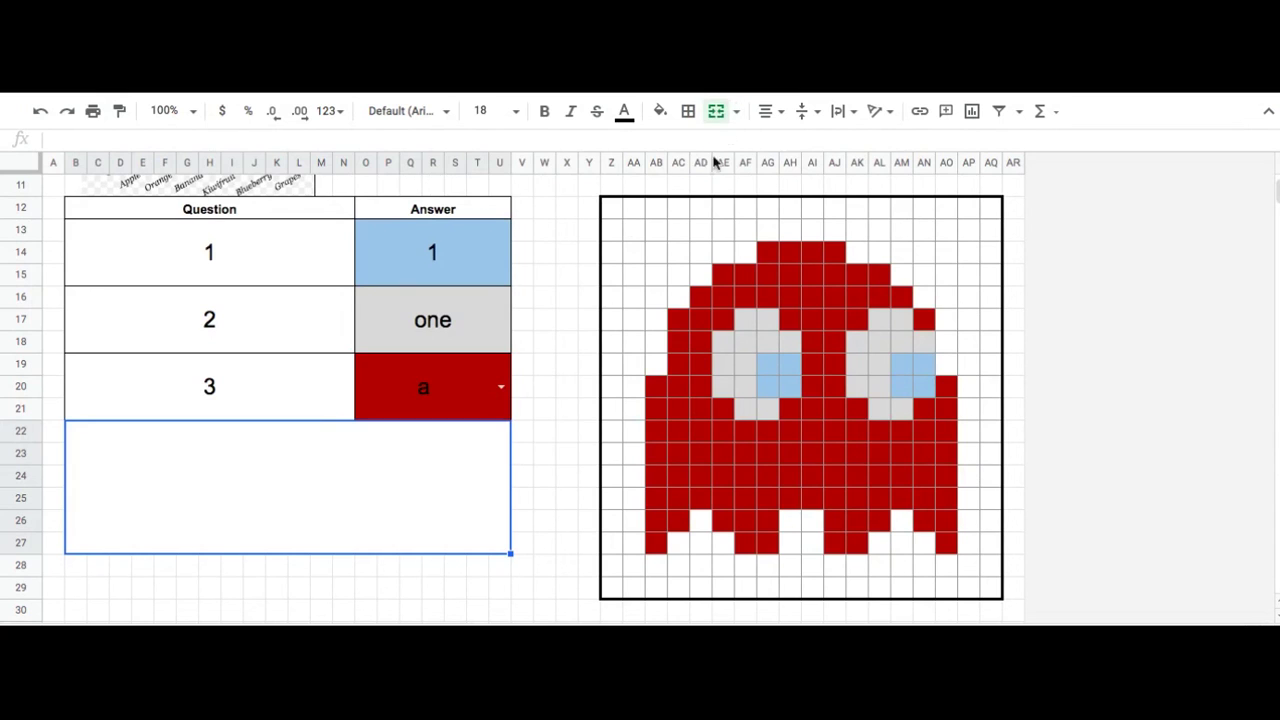
{"action": "left_click", "coordinate": [688, 111]}
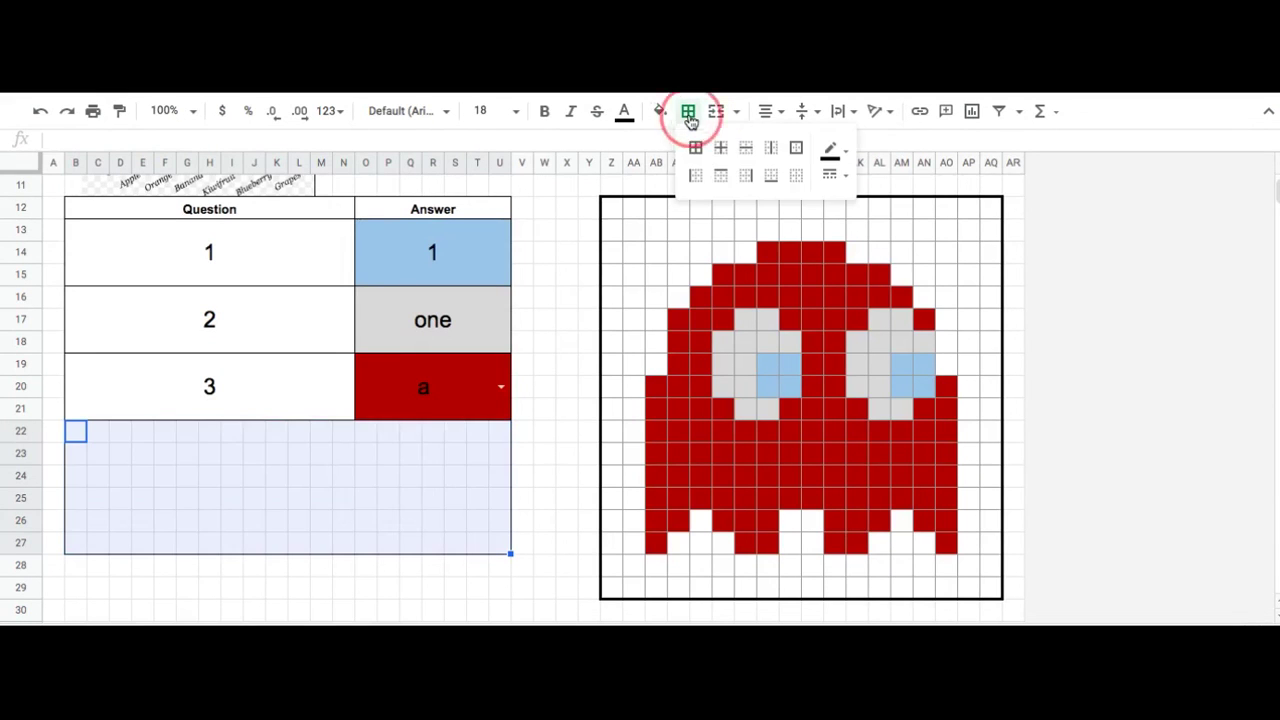
{"action": "left_click", "coordinate": [795, 177]}
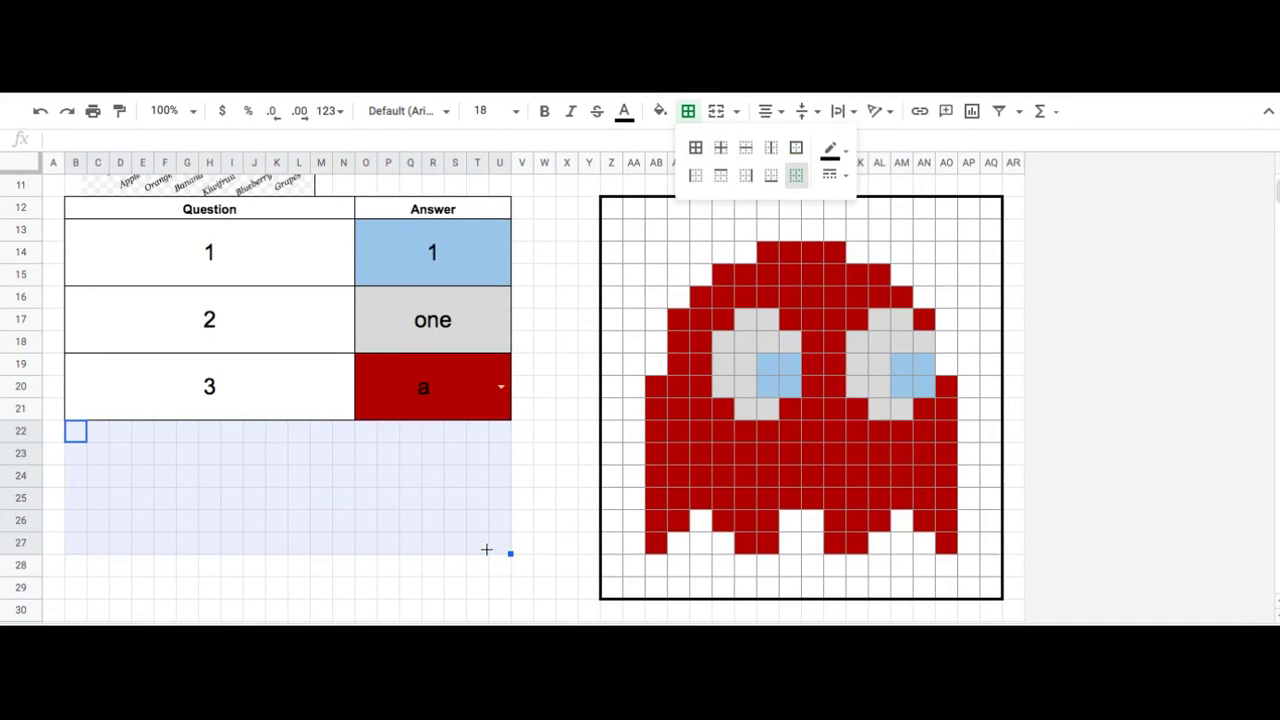
{"action": "left_click", "coordinate": [485, 548]}
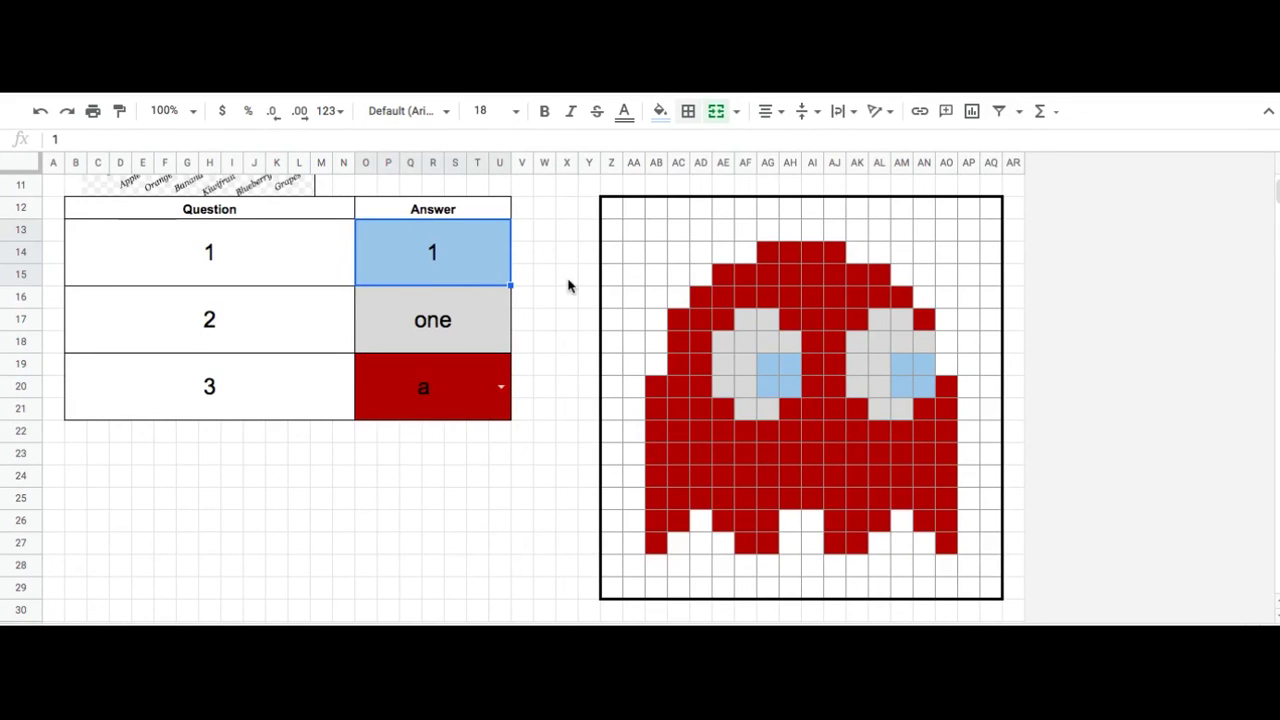
Change the custom formula of question 1's conditional formatting rule to =$O$13="0" and save the rule.
{"action": "left_click", "coordinate": [449, 253]}
{"action": "left_click", "coordinate": [660, 111]}
{"action": "left_click", "coordinate": [721, 472]}
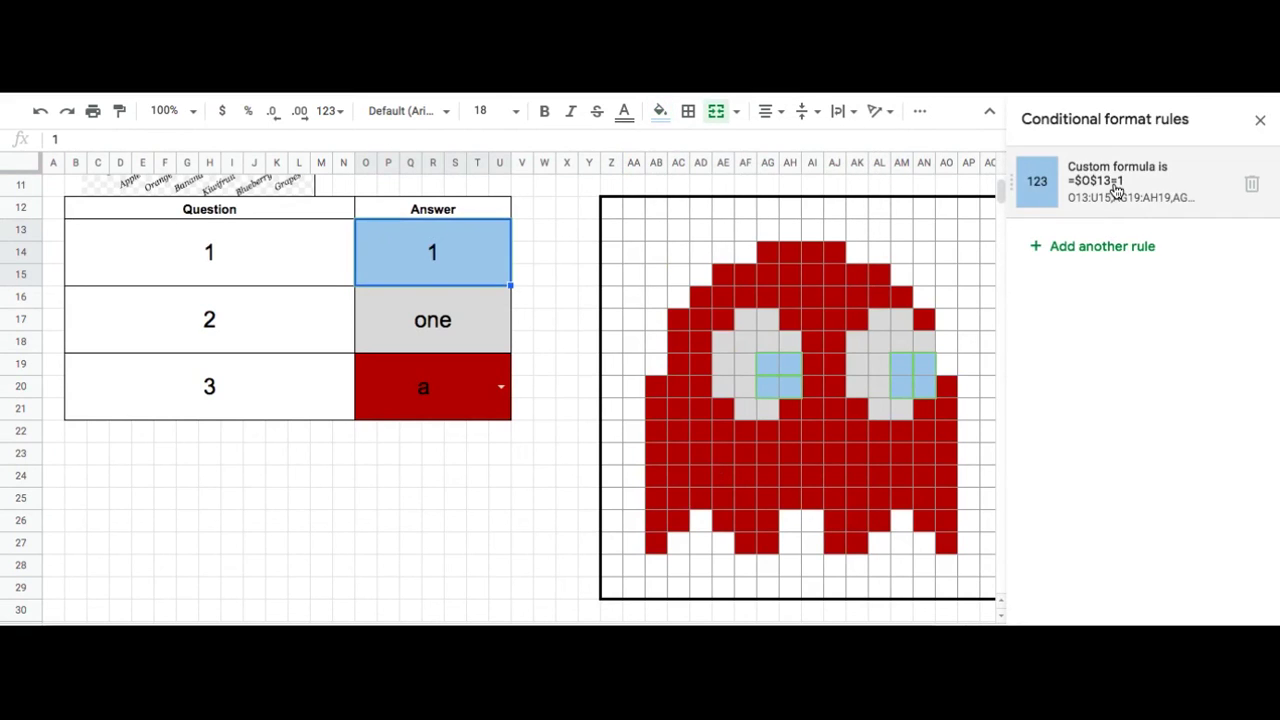
{"action": "left_click", "coordinate": [1117, 192]}
{"action": "left_click", "coordinate": [1099, 405]}
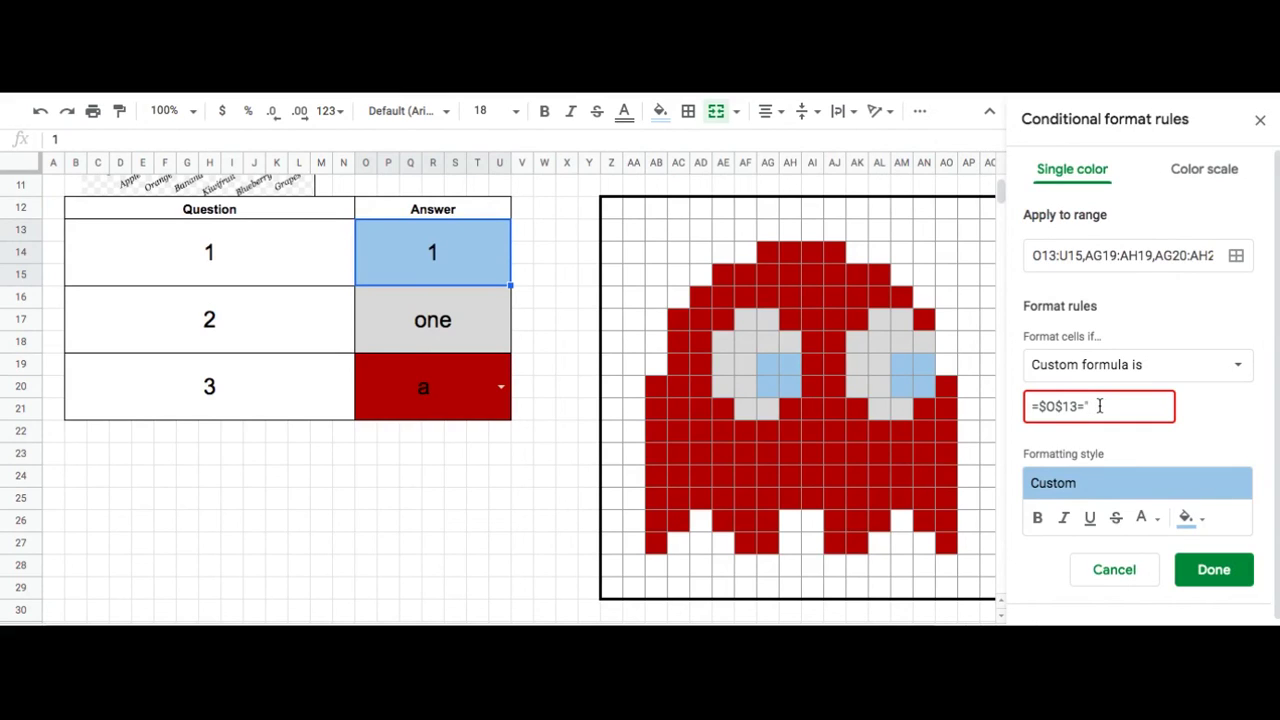
{"action": "key", "text": "BackSpace"}
{"action": "type", "text": "0"}
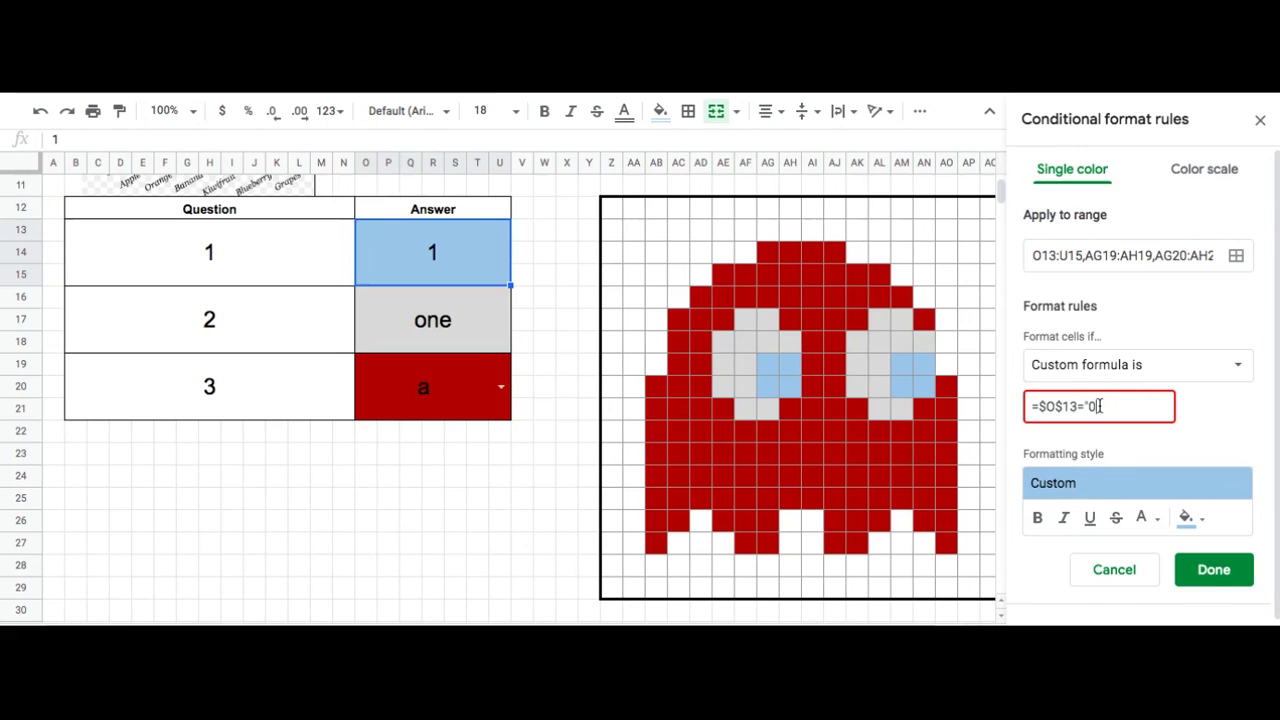
{"action": "type", "text": "\""}
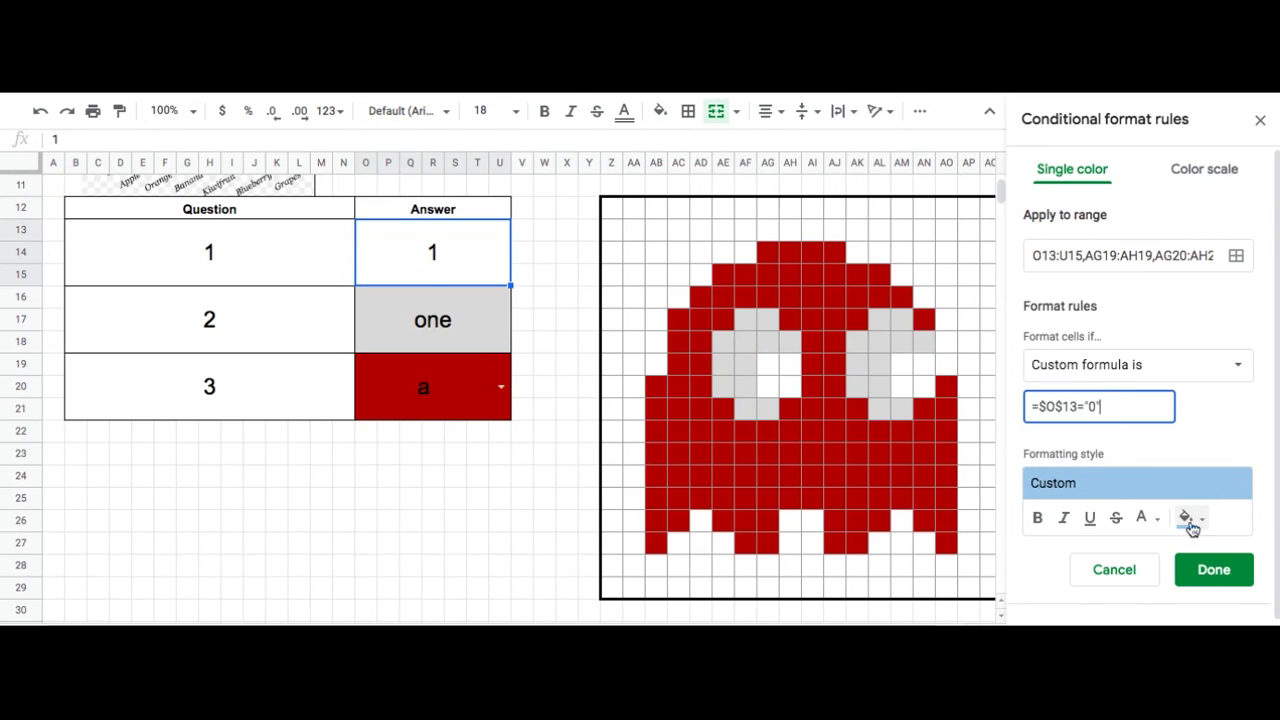
{"action": "left_click", "coordinate": [1214, 570]}
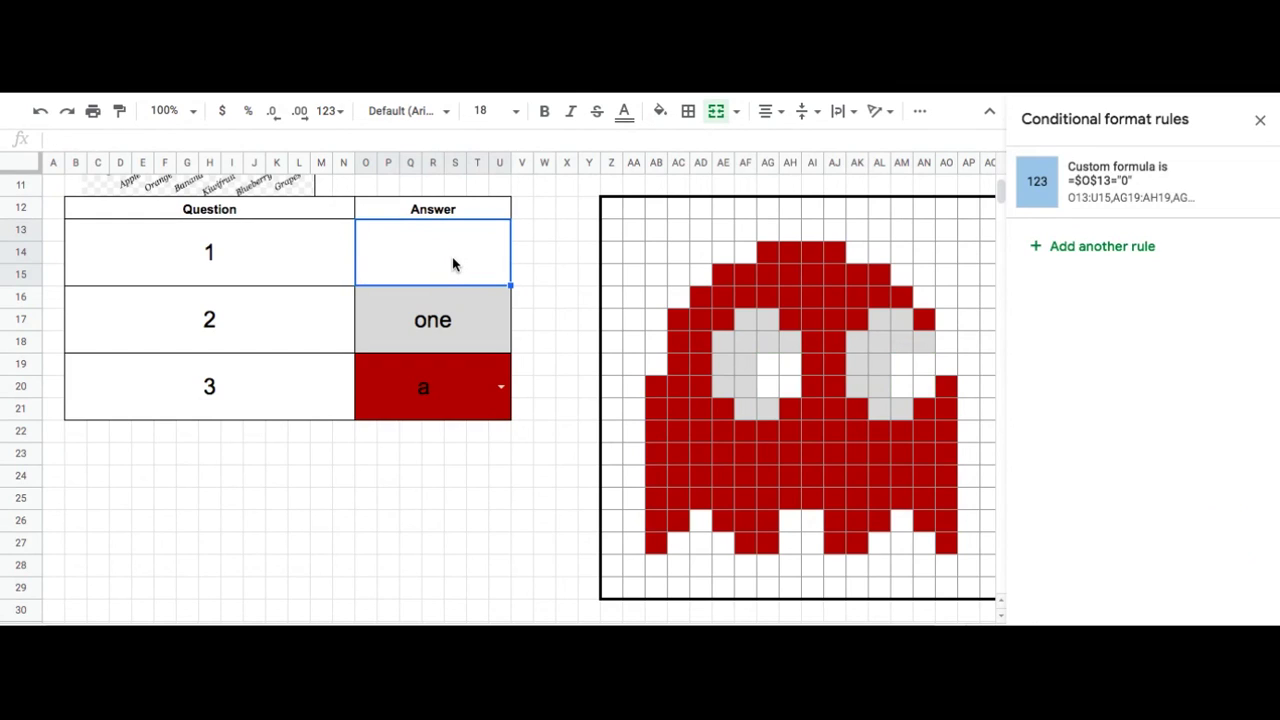
Enter 0 as question 1's answer and format that answer cell as plain text.
{"action": "type", "text": "0"}
{"action": "left_click", "coordinate": [448, 375]}
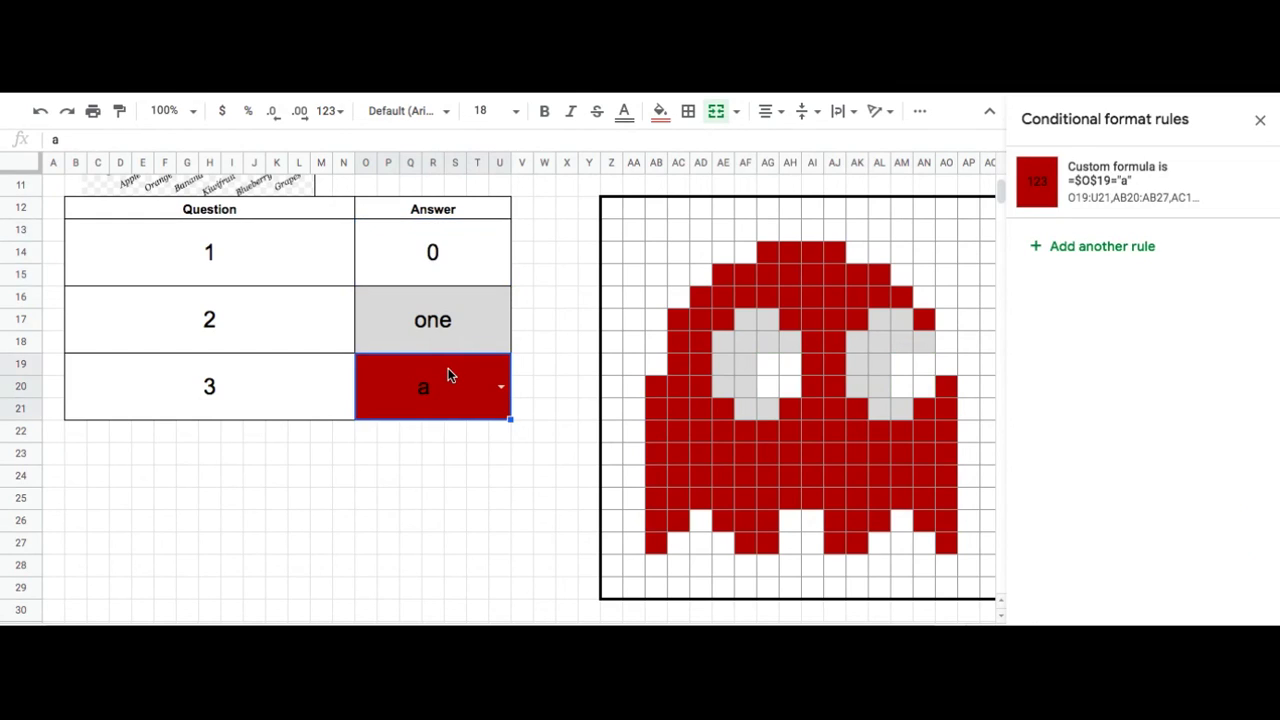
{"action": "left_click", "coordinate": [476, 253]}
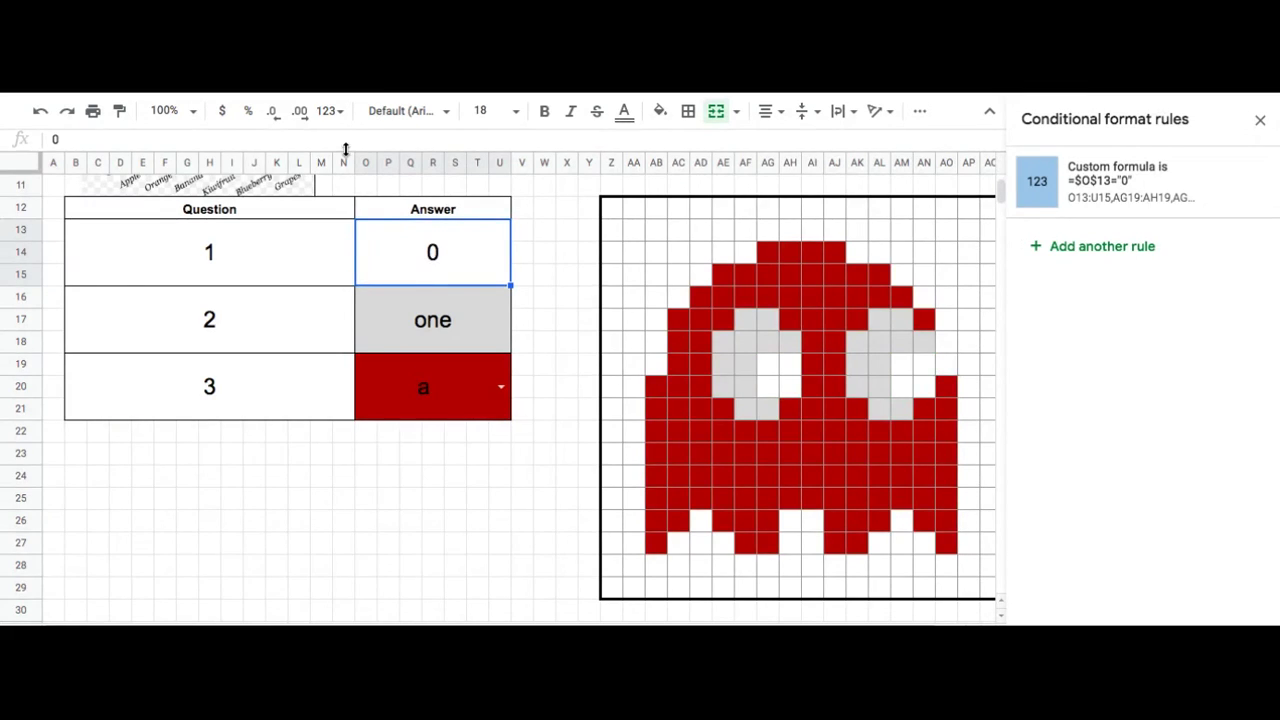
{"action": "left_click", "coordinate": [339, 118]}
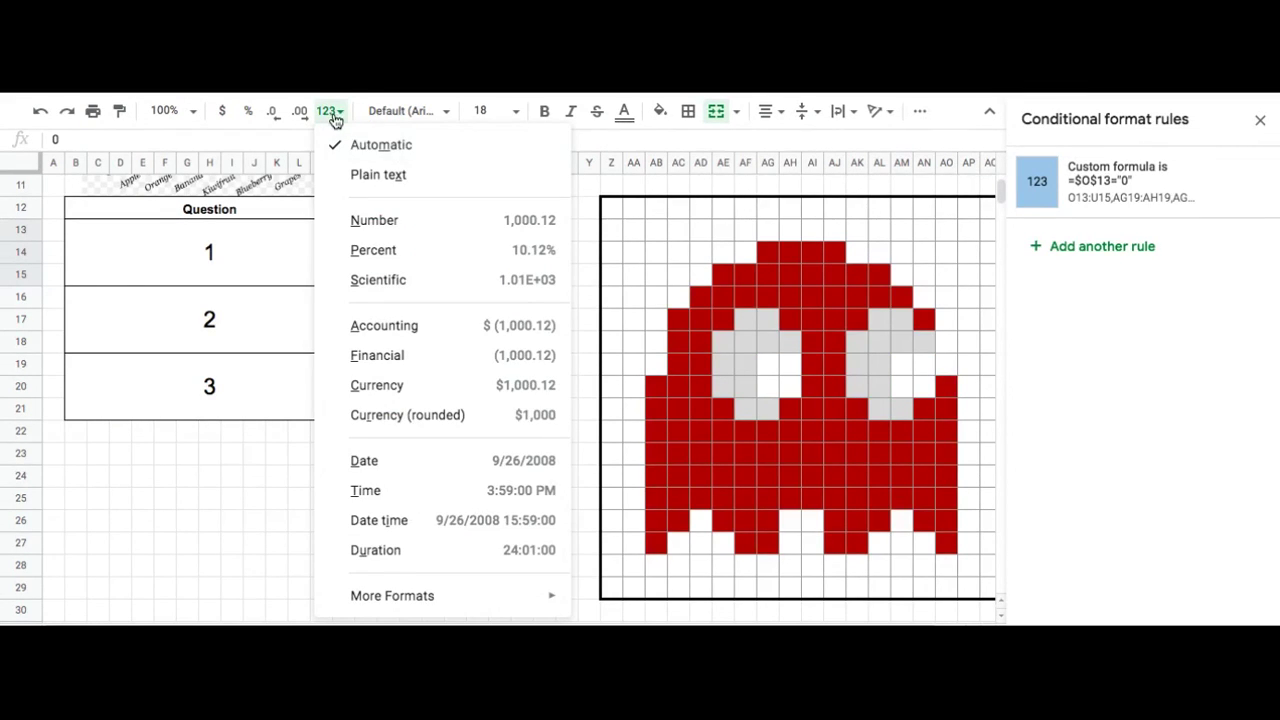
{"action": "left_click", "coordinate": [368, 177]}
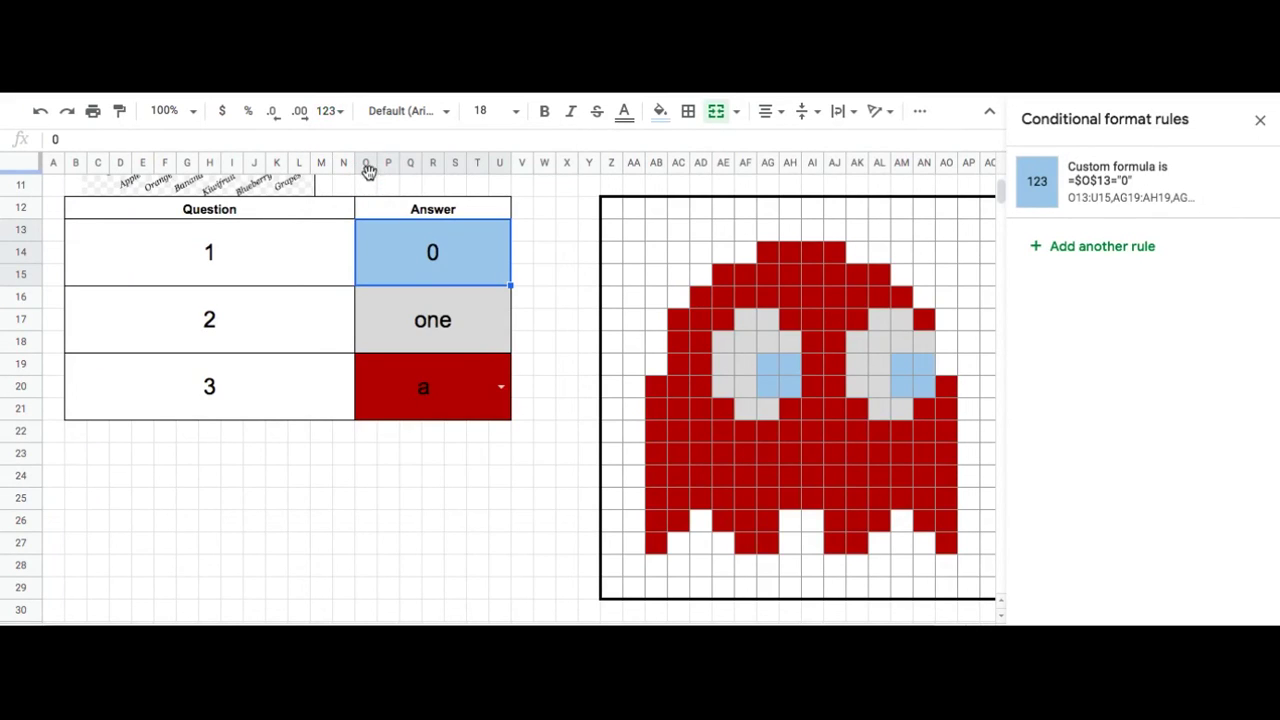
{"action": "left_click", "coordinate": [569, 300]}
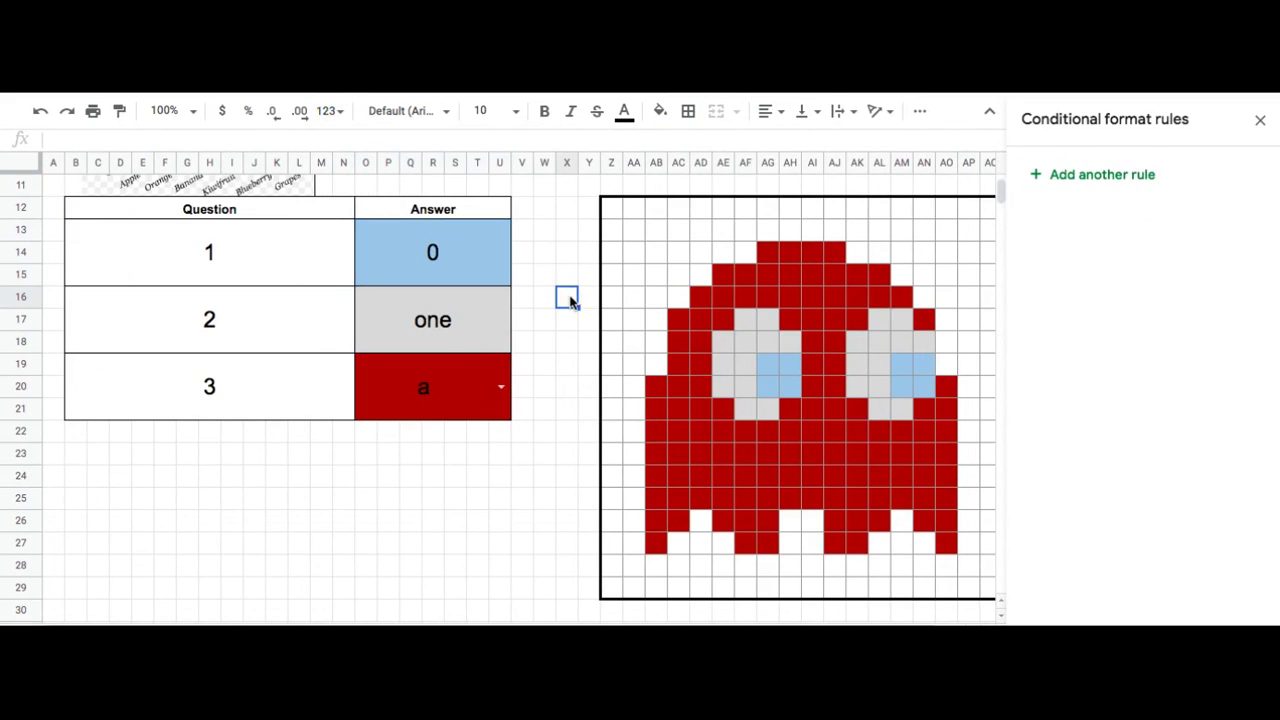
Change the custom formula of question 2's conditional formatting rule to =$O$16="1/2" and save the rule.
{"action": "left_click", "coordinate": [462, 335]}
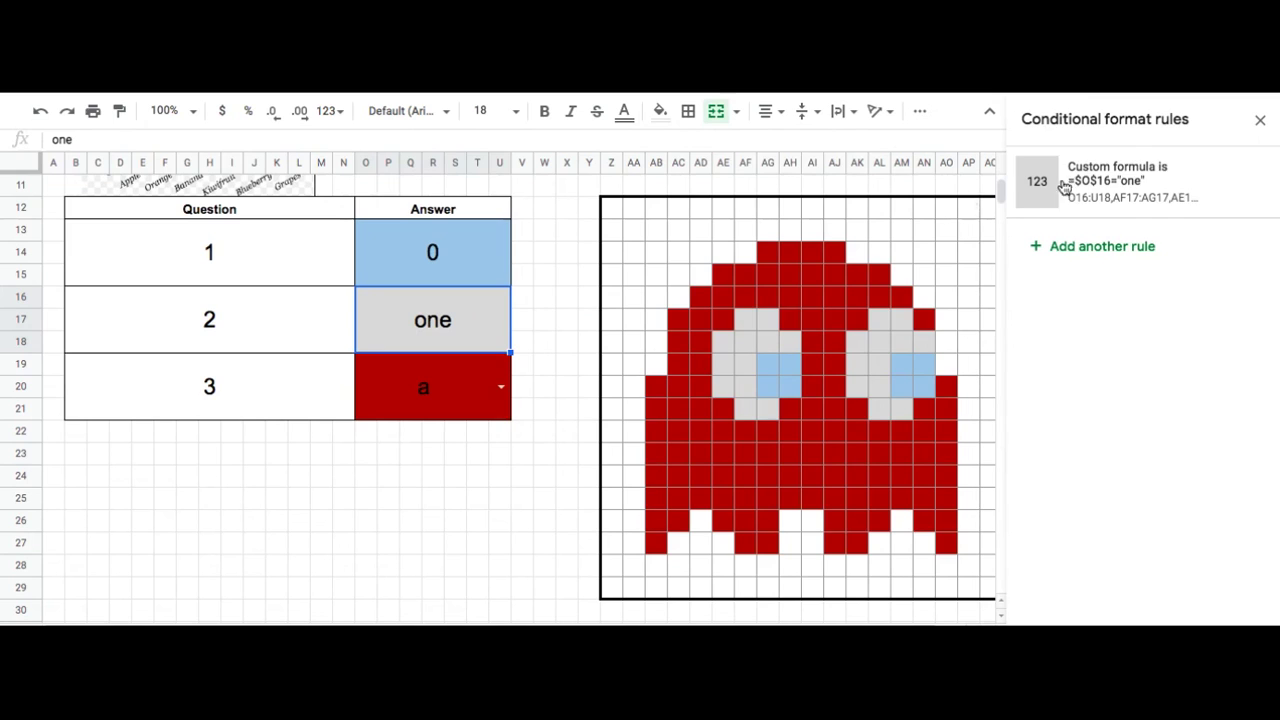
{"action": "left_click", "coordinate": [1138, 183]}
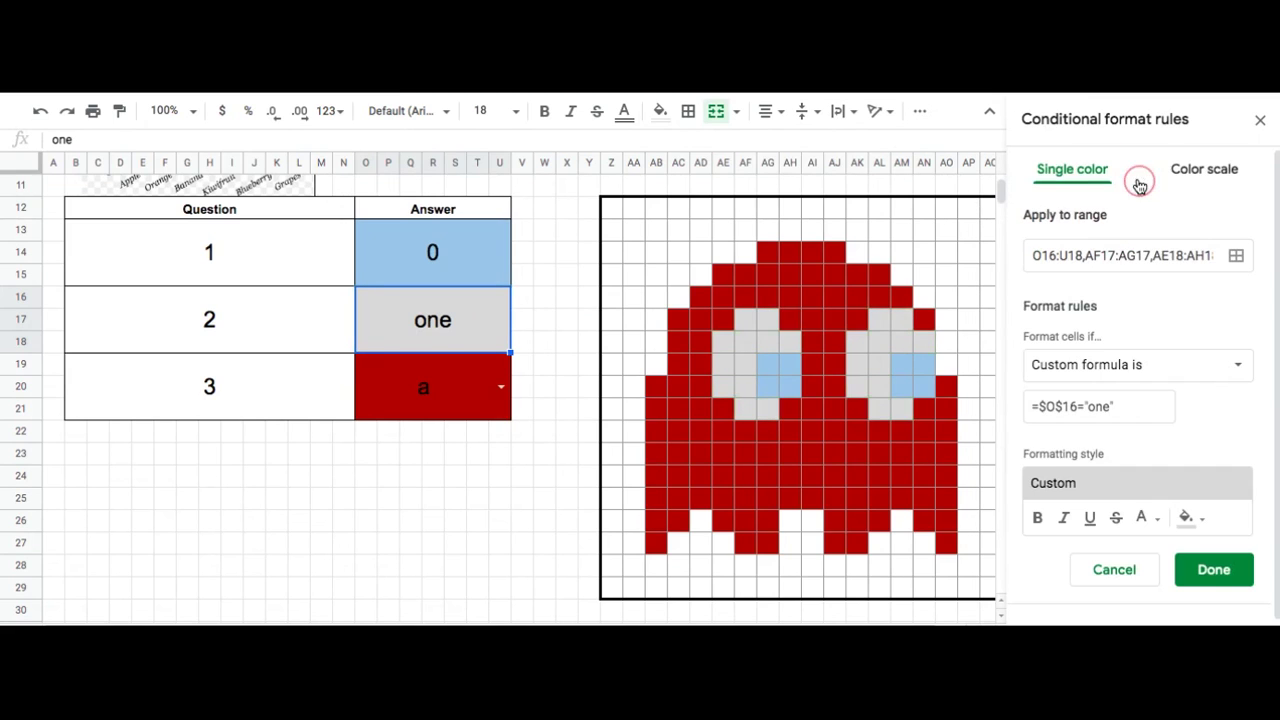
{"action": "left_click", "coordinate": [1110, 407]}
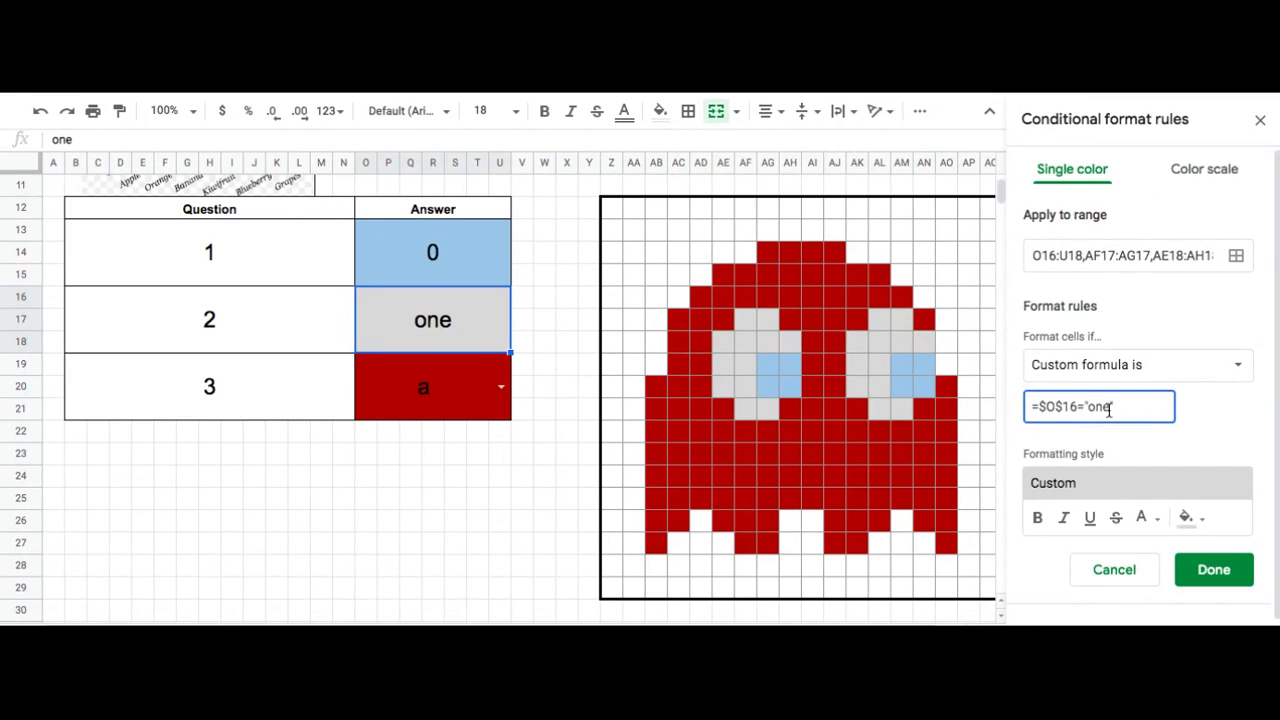
{"action": "type", "text": "\"1"}
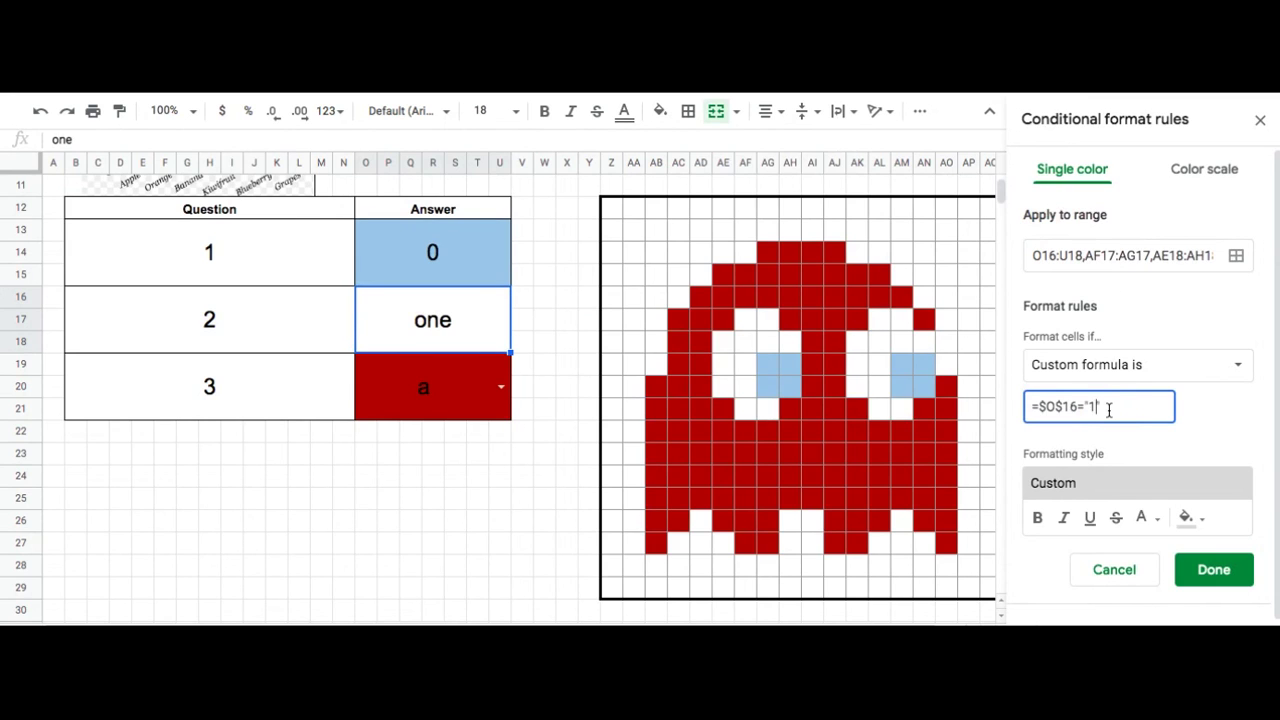
{"action": "type", "text": "/2\""}
{"action": "left_click", "coordinate": [1211, 569]}
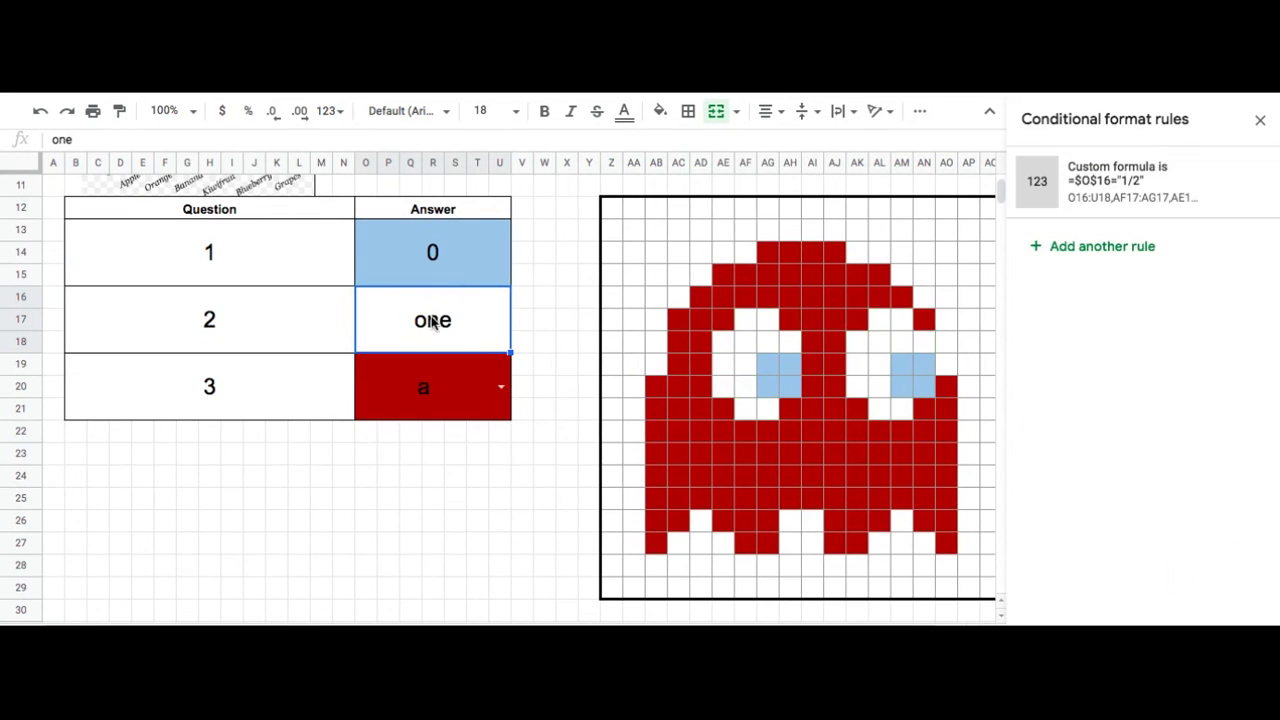
Enter 1/2 as question 2's answer and format that answer cell as plain text.
{"action": "key", "text": "ctrl+z"}
{"action": "key", "text": "ctrl+z"}
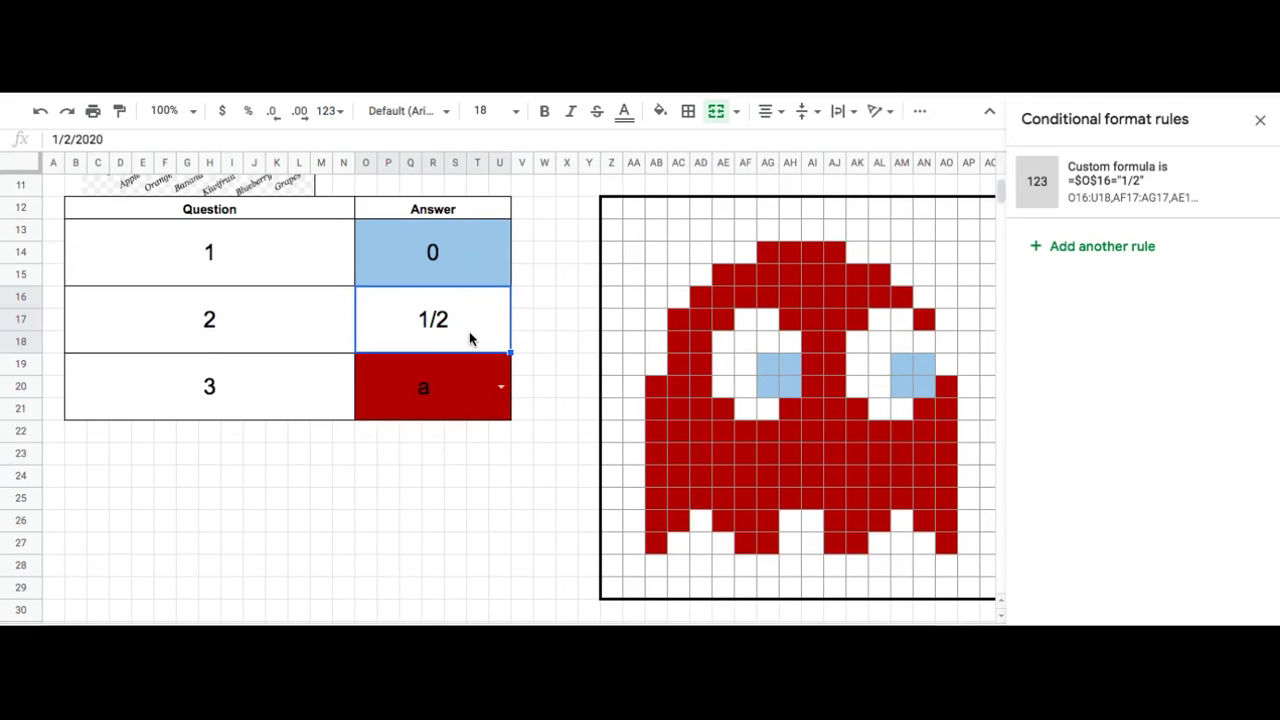
{"action": "left_click", "coordinate": [335, 113]}
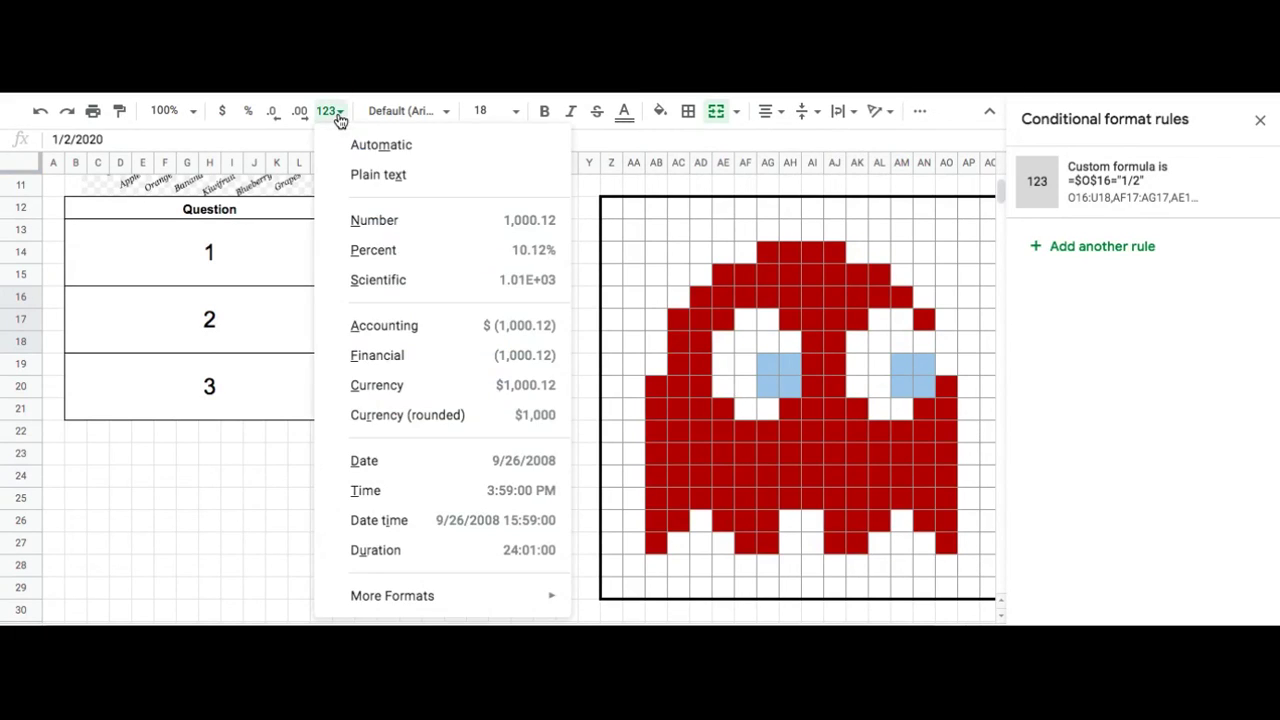
{"action": "left_click", "coordinate": [380, 175]}
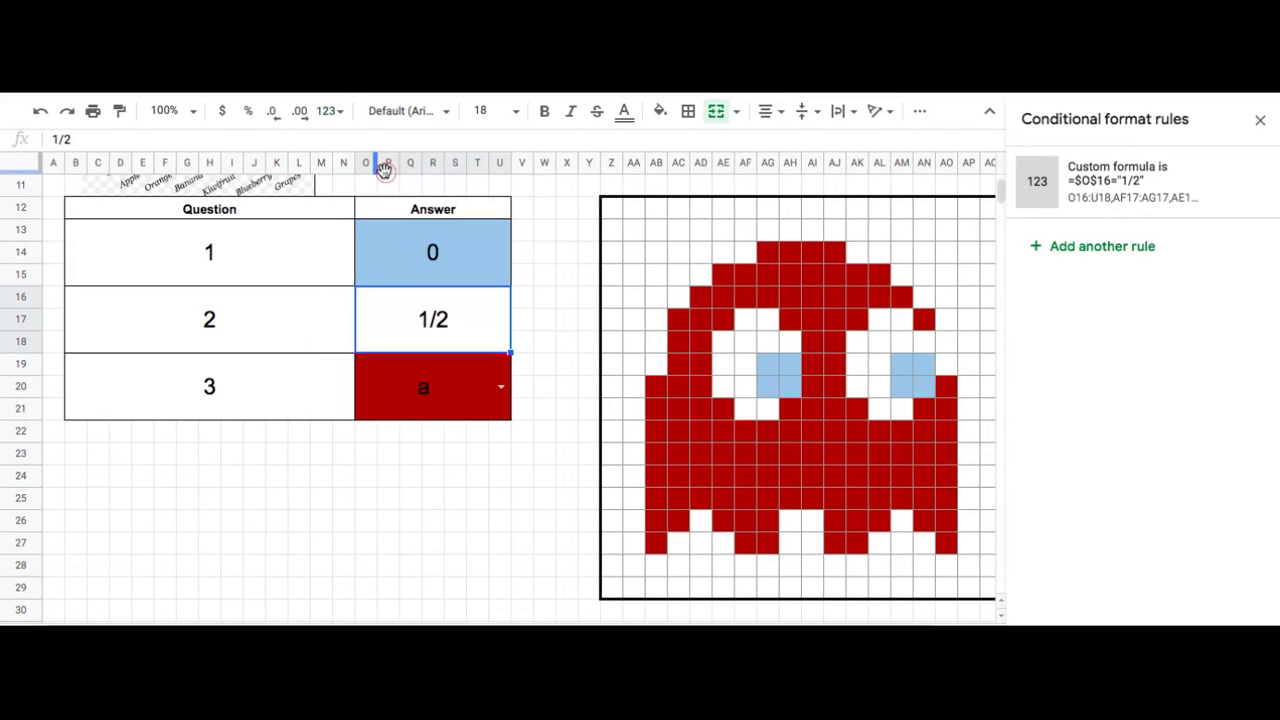
{"action": "left_click", "coordinate": [543, 345]}
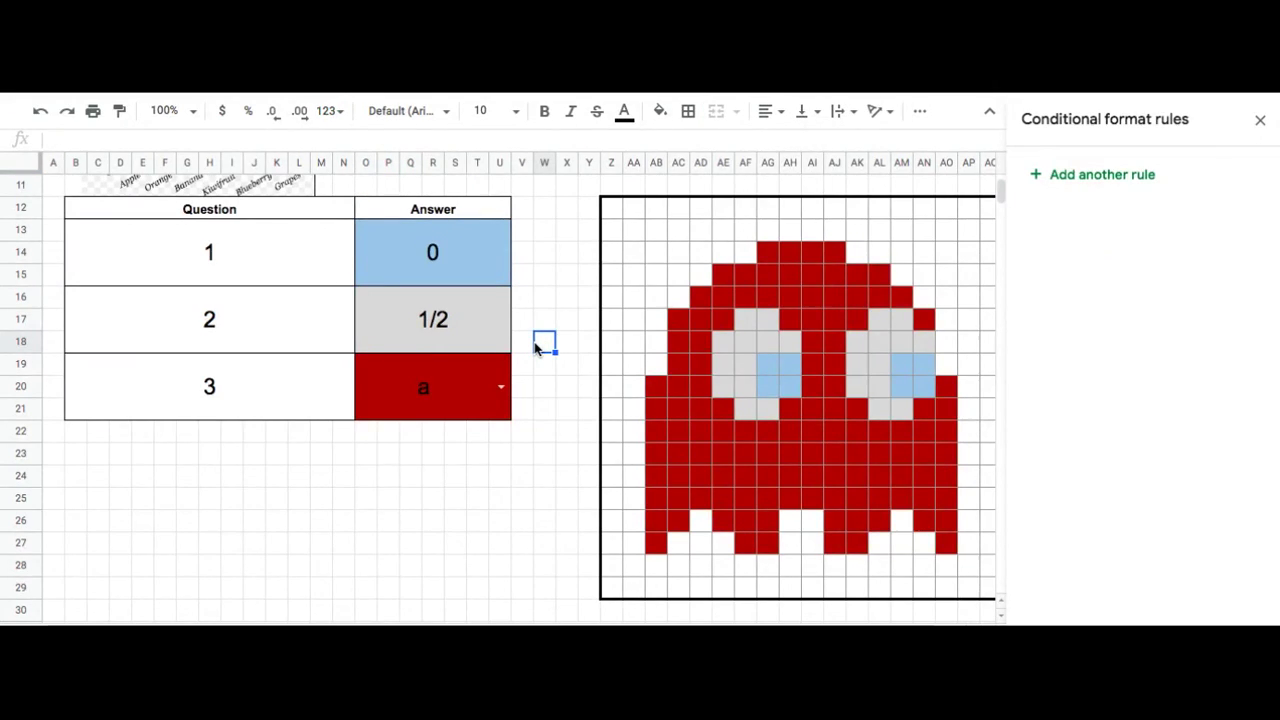
{"action": "left_click", "coordinate": [545, 521]}
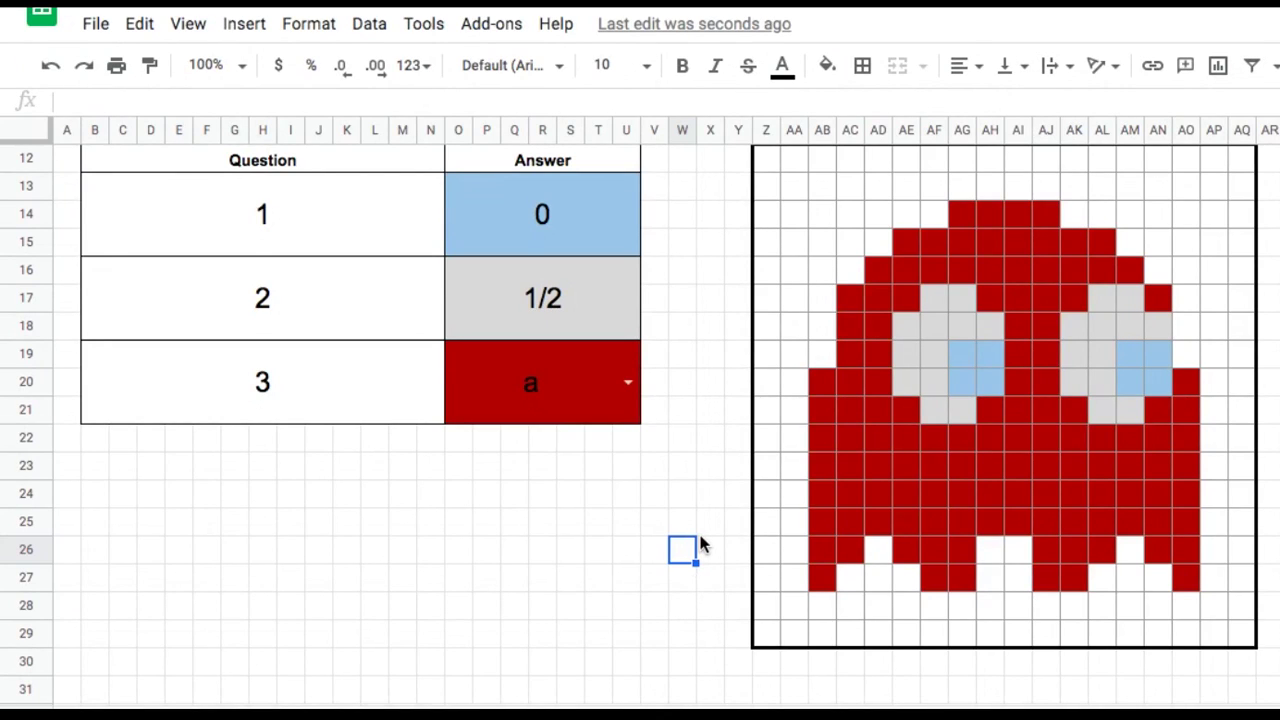
Insert the "You can do it" heart picture from a file over the cells and place it below the question table.
{"action": "scroll", "coordinate": [700, 543], "scroll_direction": "up", "scroll_amount": 1}
{"action": "scroll", "coordinate": [700, 543], "scroll_direction": "up", "scroll_amount": 2}
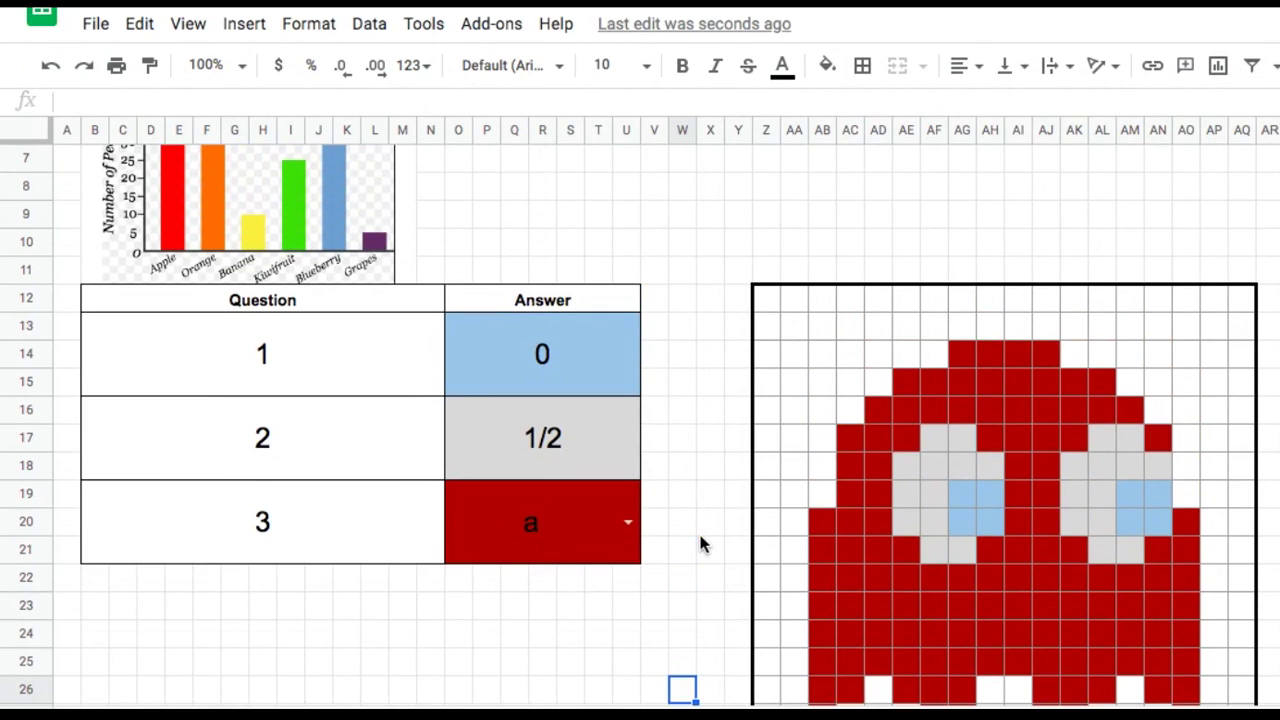
{"action": "scroll", "coordinate": [700, 543], "scroll_direction": "down", "scroll_amount": 3}
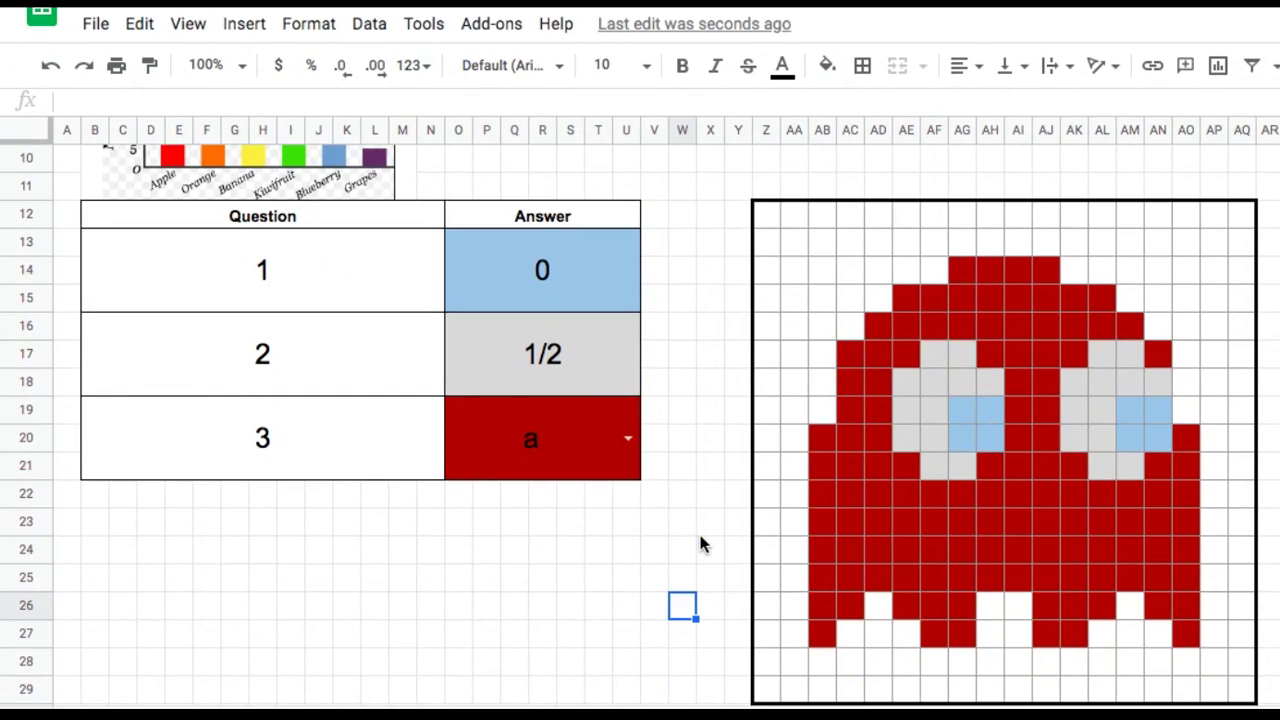
{"action": "left_click", "coordinate": [659, 527]}
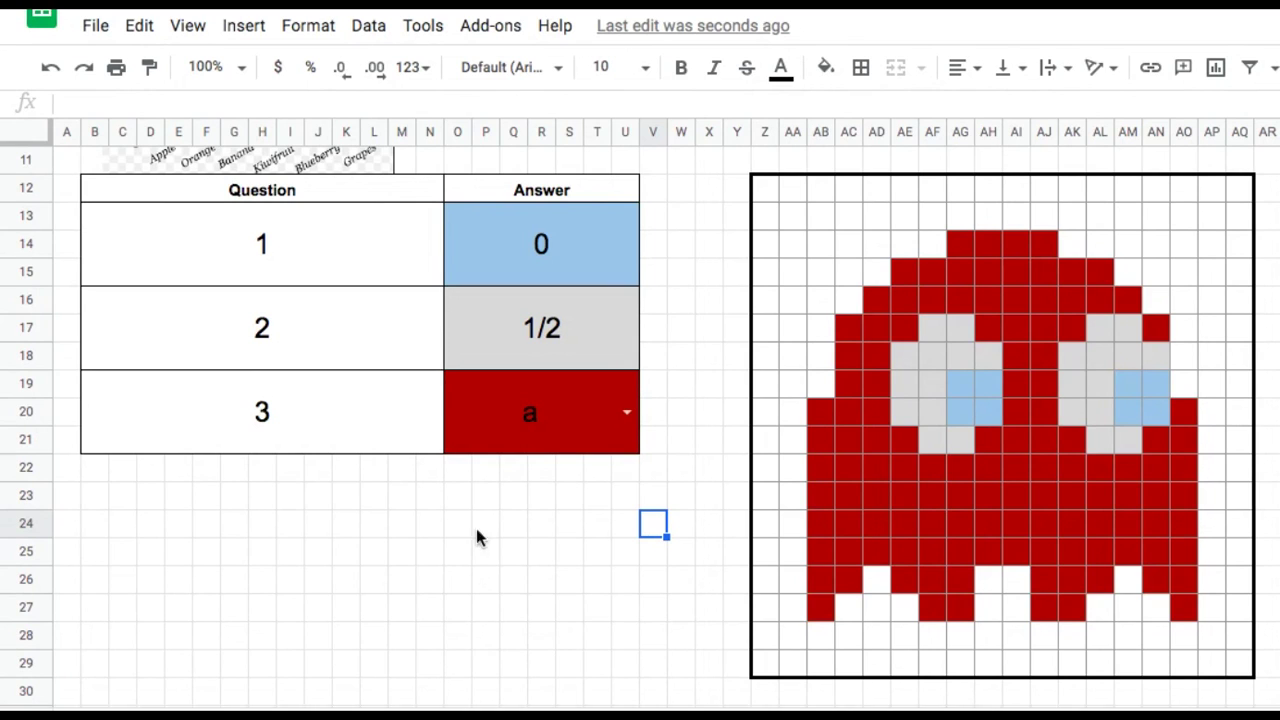
{"action": "left_click", "coordinate": [240, 26]}
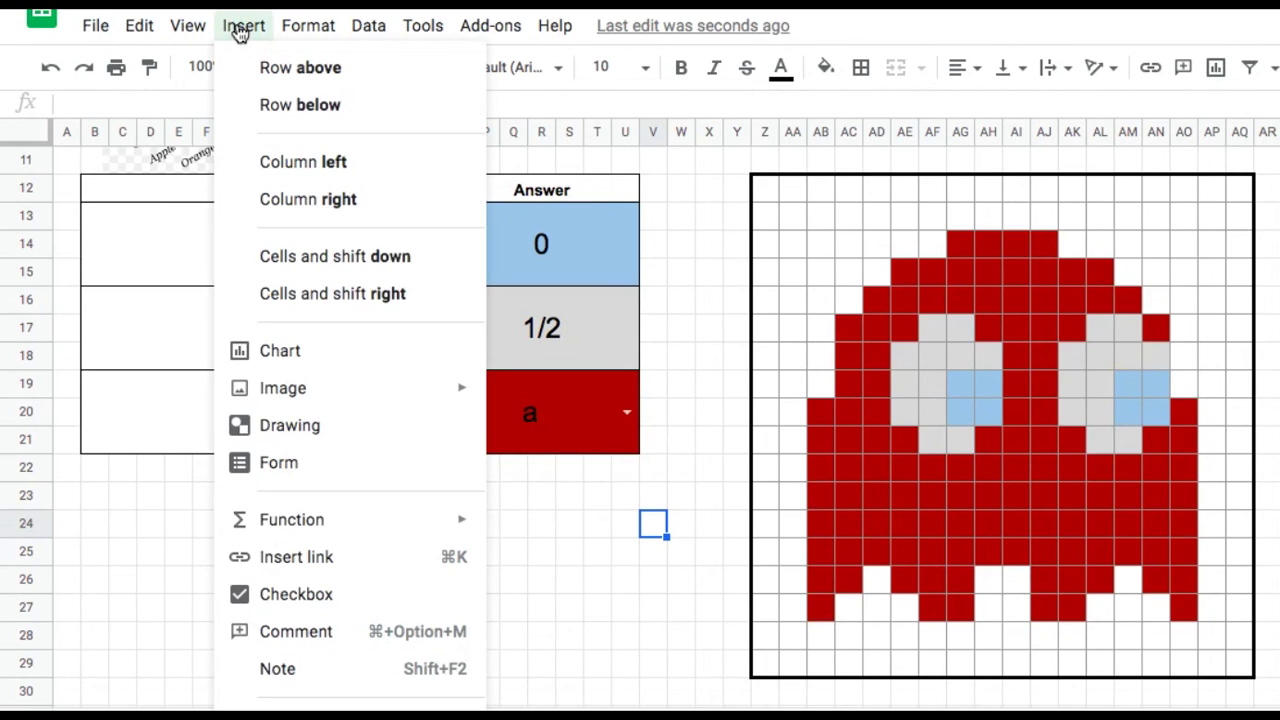
{"action": "mouse_move", "coordinate": [400, 410]}
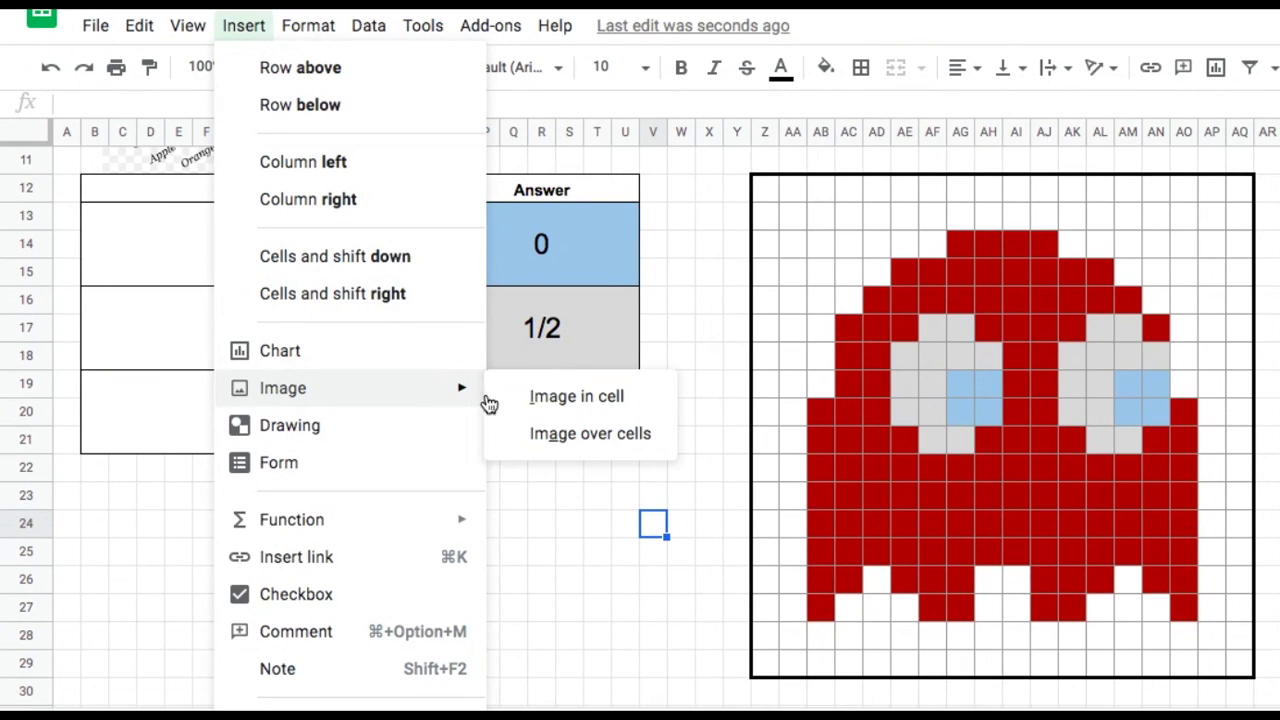
{"action": "left_click", "coordinate": [582, 438]}
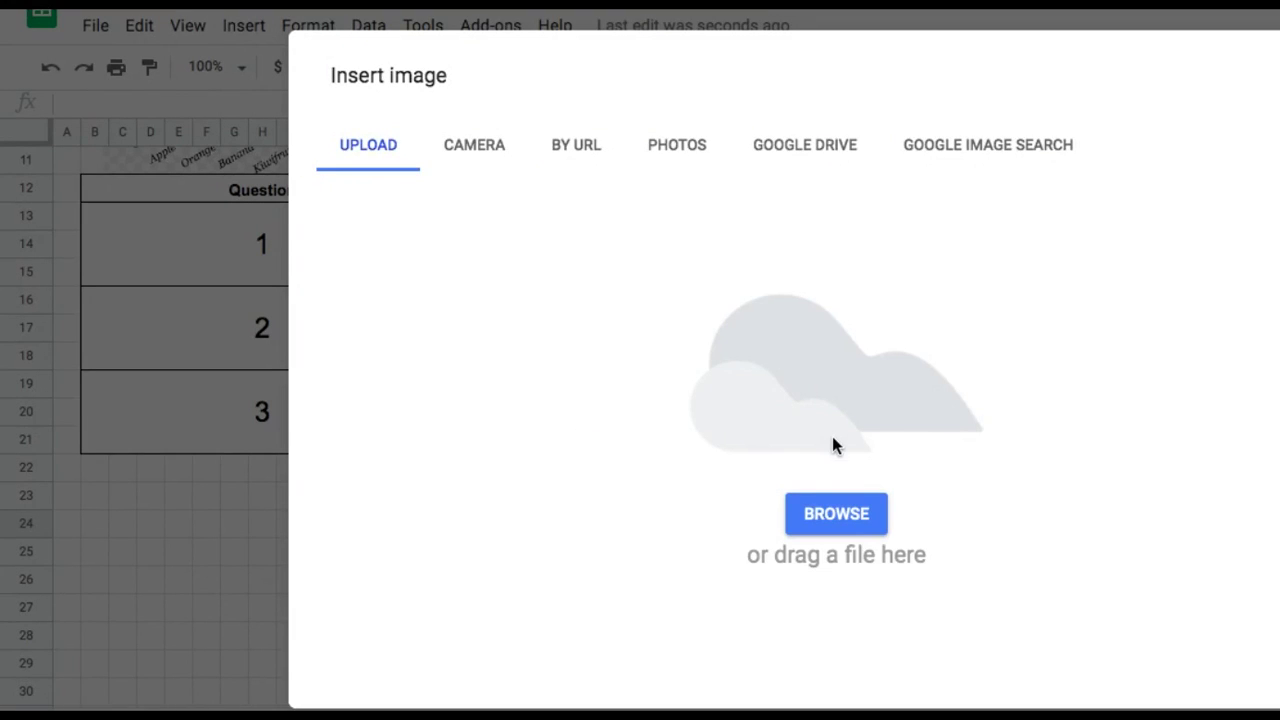
{"action": "left_click", "coordinate": [850, 528]}
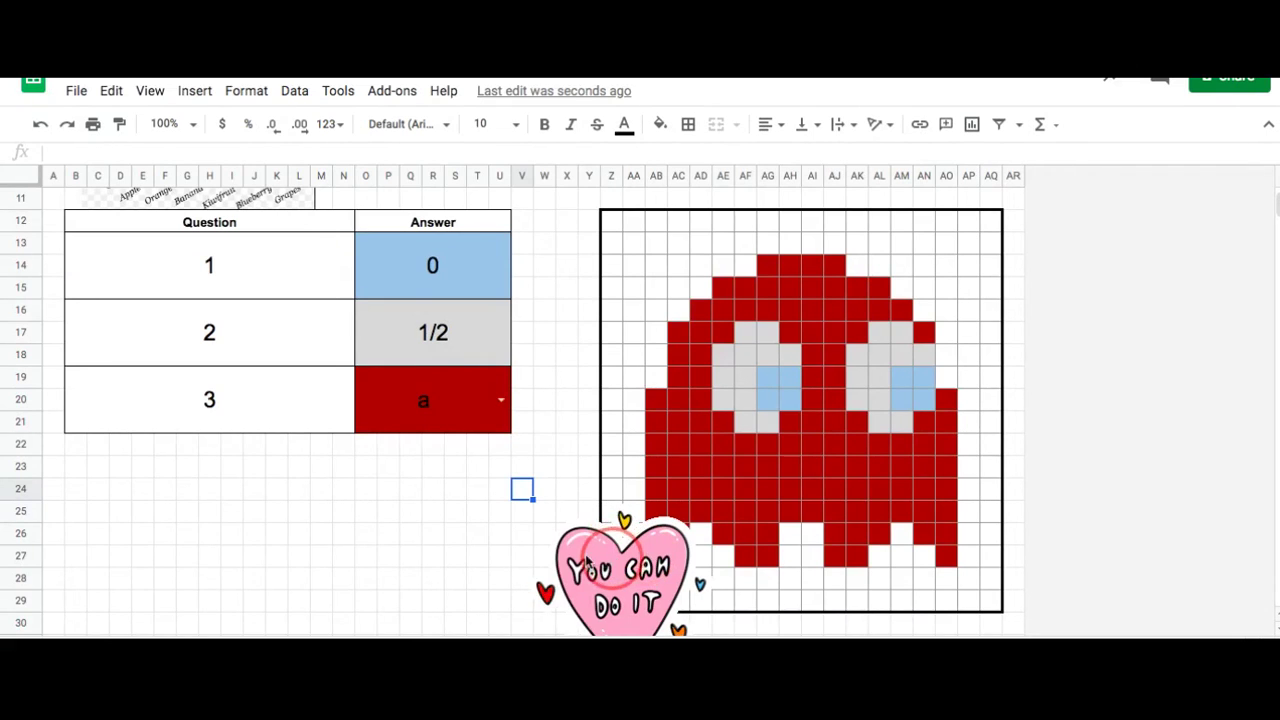
{"action": "left_click", "coordinate": [622, 568]}
{"action": "left_click_drag", "start_coordinate": [622, 568], "coordinate": [484, 518]}
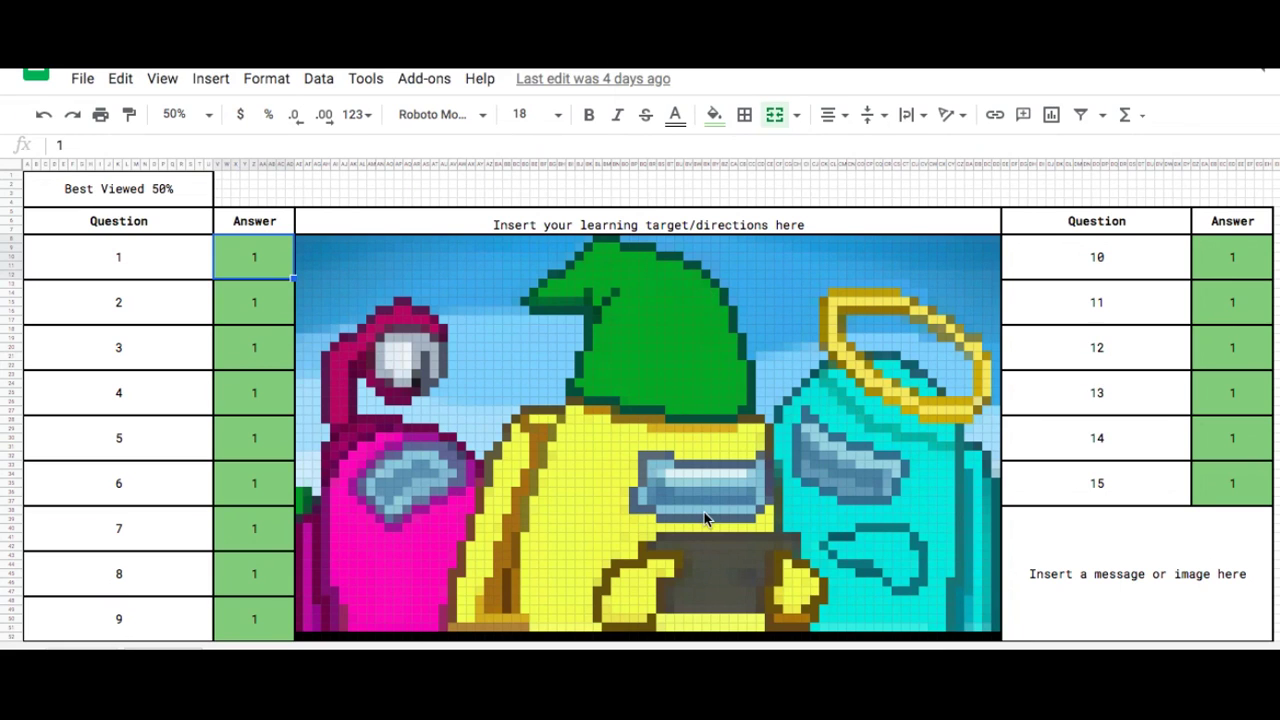
Examine the custom fill colors available for question 1's answer cell in the Among Us pixel art sheet.
{"action": "left_click", "coordinate": [714, 116]}
{"action": "scroll", "coordinate": [775, 240], "scroll_direction": "up", "scroll_amount": 5}
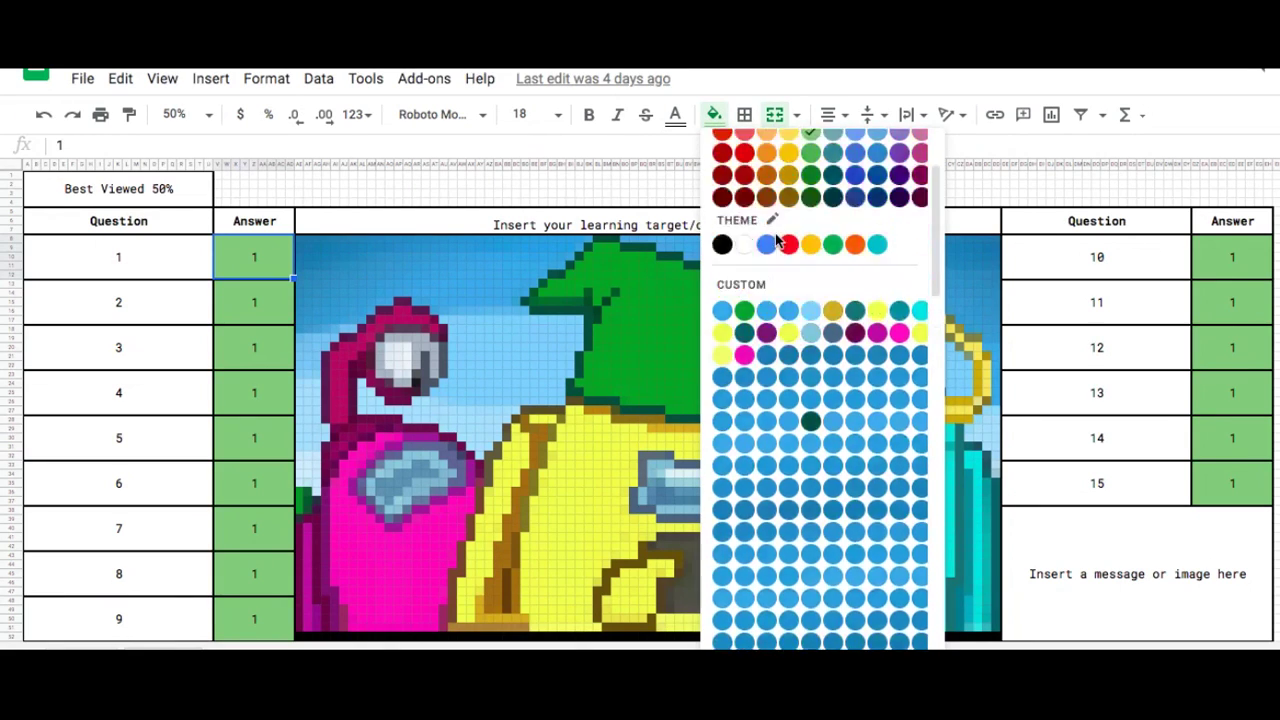
{"action": "scroll", "coordinate": [777, 242], "scroll_direction": "down", "scroll_amount": 10}
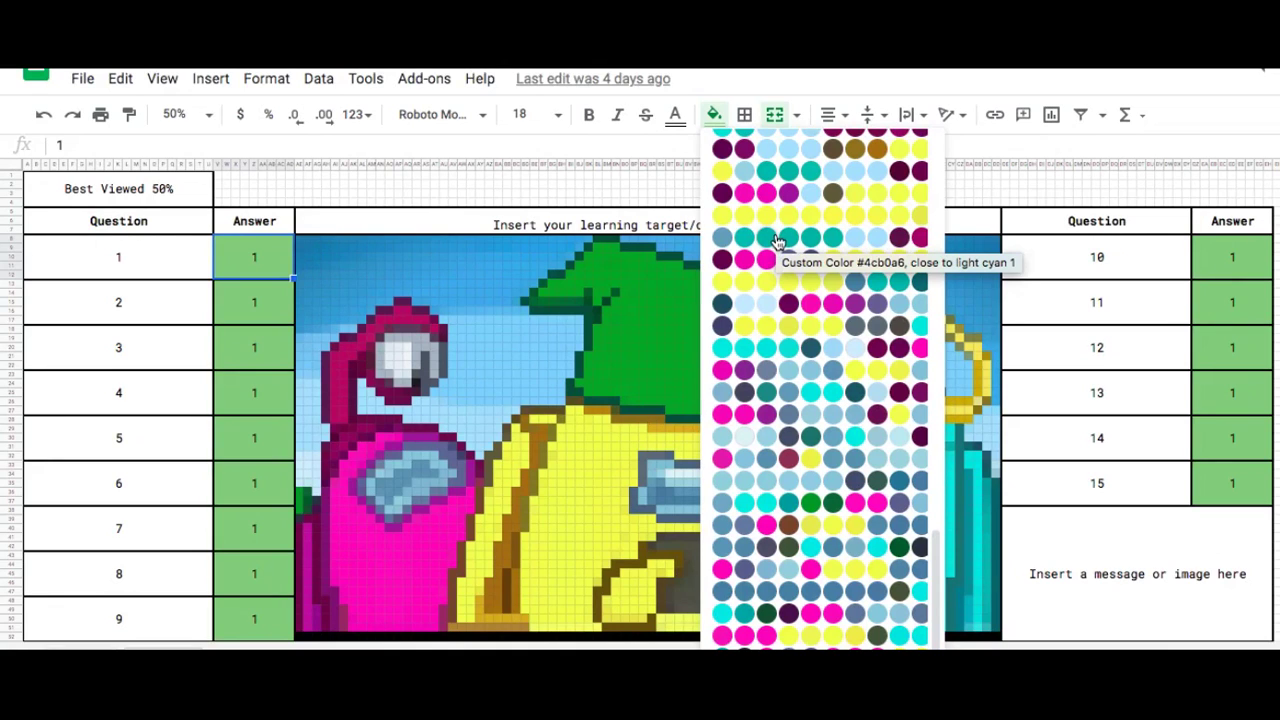
{"action": "scroll", "coordinate": [777, 242], "scroll_direction": "down", "scroll_amount": 10}
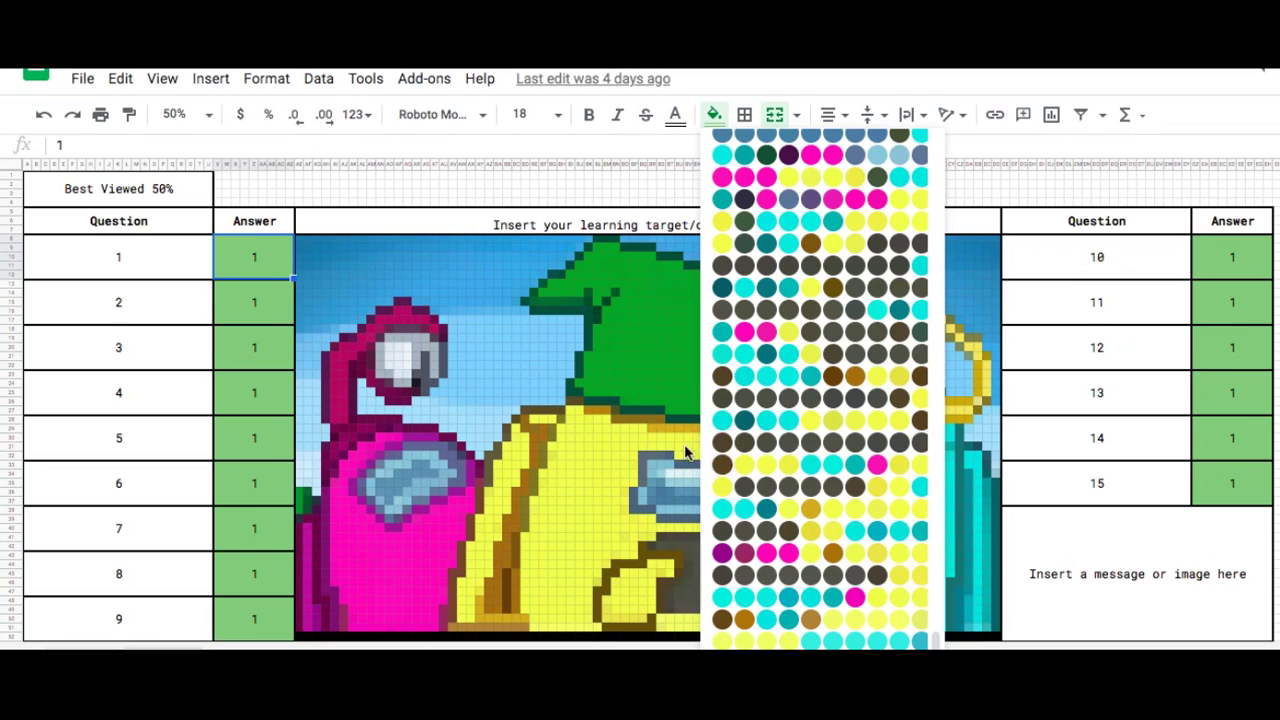
{"action": "left_click", "coordinate": [565, 393]}
Select question 1's answer cell together with scattered pixels and a block of the picture, and clear the selection.
{"action": "left_click", "coordinate": [258, 266]}
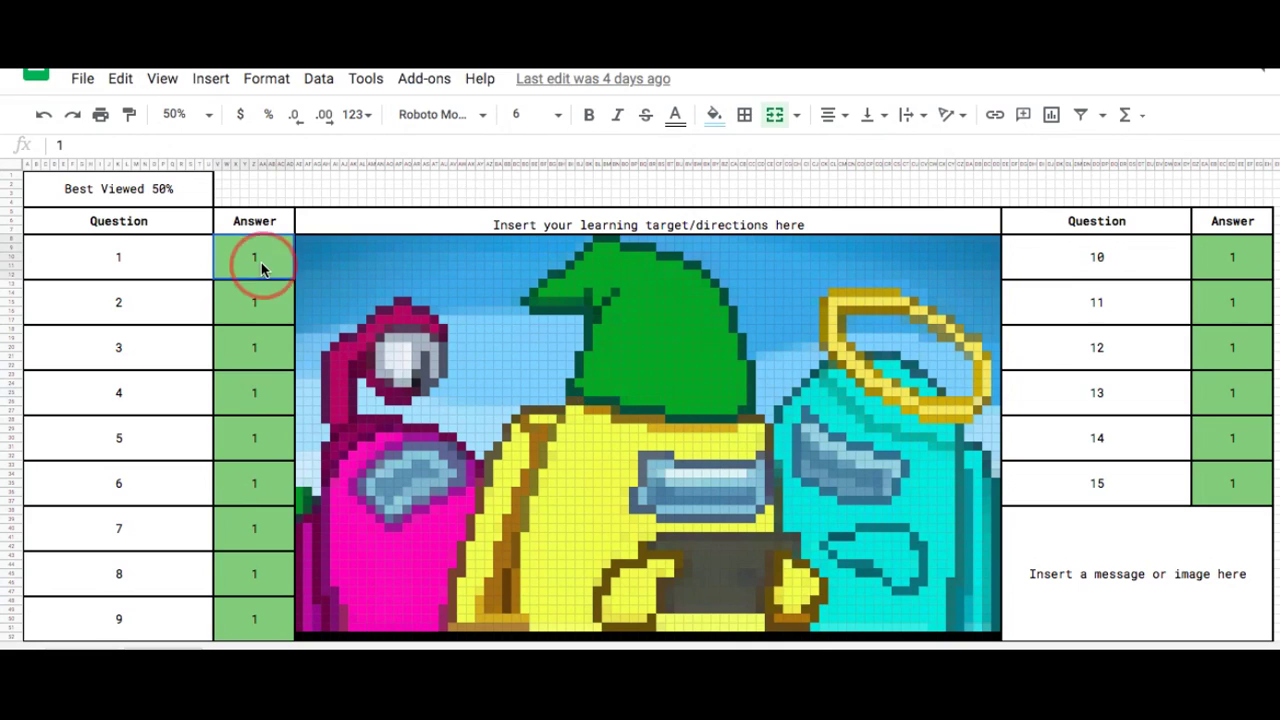
{"action": "left_click", "coordinate": [420, 311]}
{"action": "left_click", "coordinate": [507, 341]}
{"action": "left_click", "coordinate": [571, 429]}
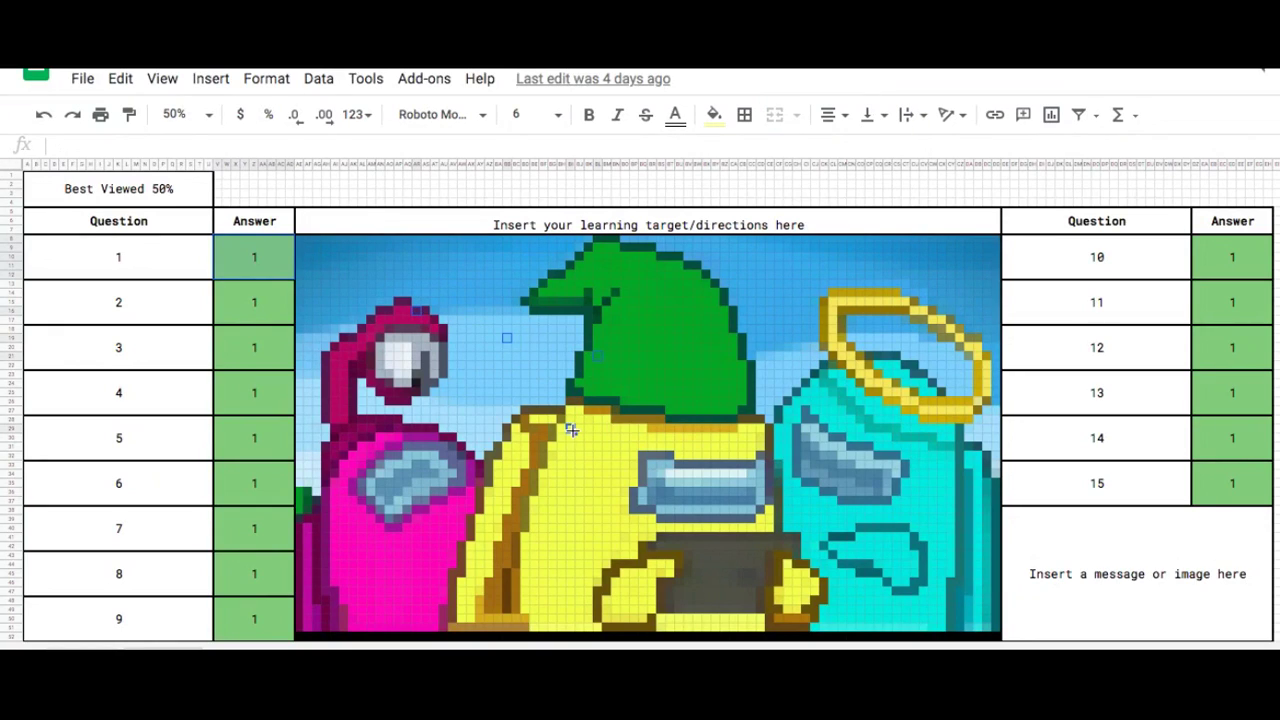
{"action": "left_click_drag", "start_coordinate": [300, 243], "coordinate": [547, 396]}
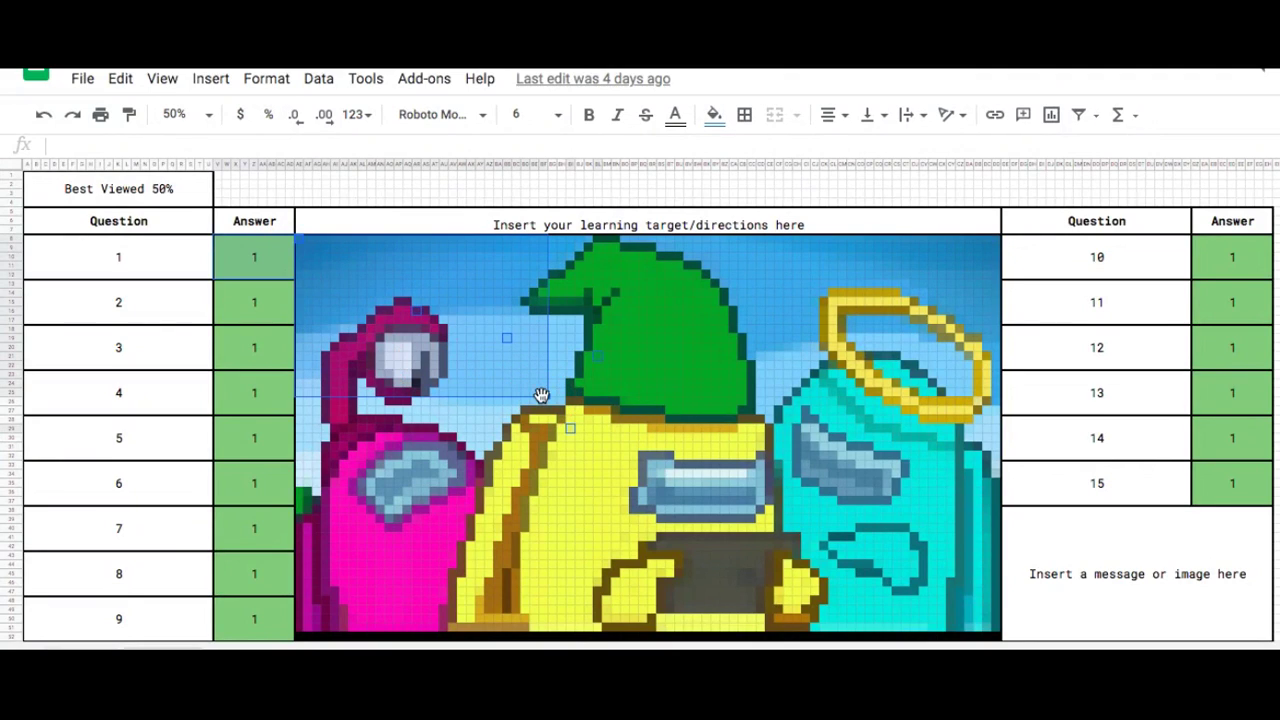
{"action": "left_click", "coordinate": [518, 422]}
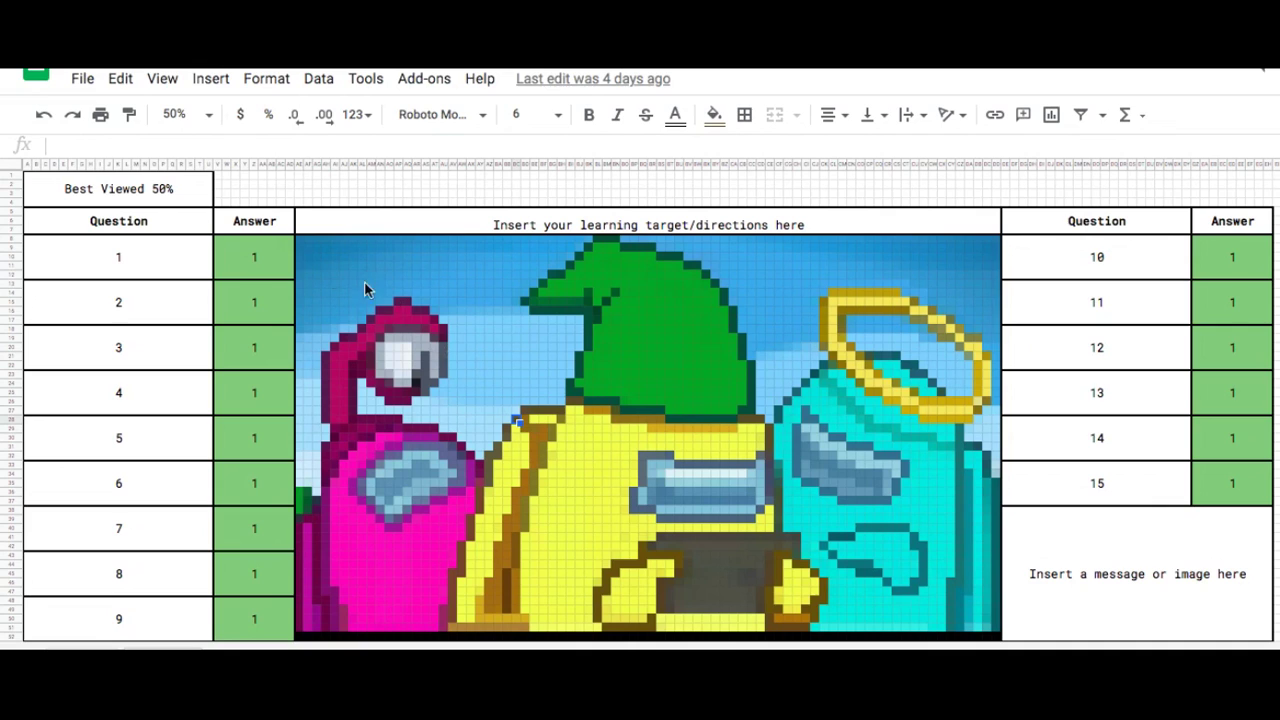
{"action": "left_click", "coordinate": [267, 264]}
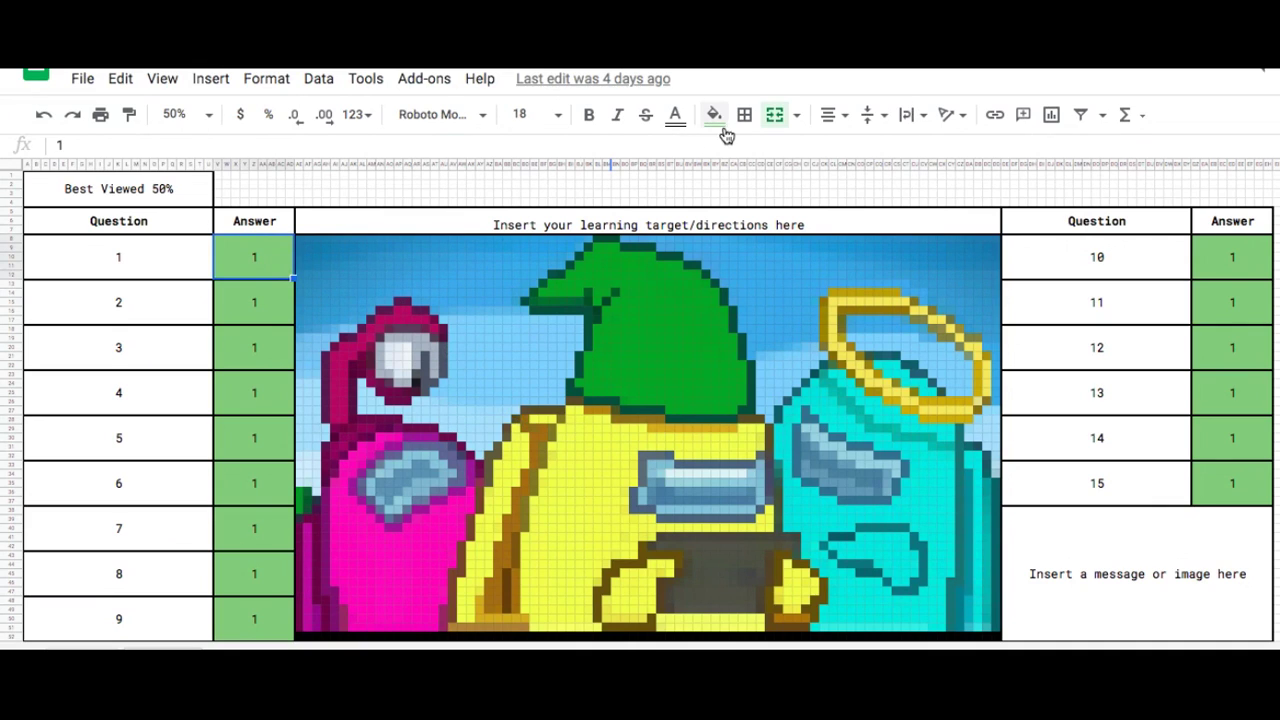
{"action": "left_click", "coordinate": [713, 115]}
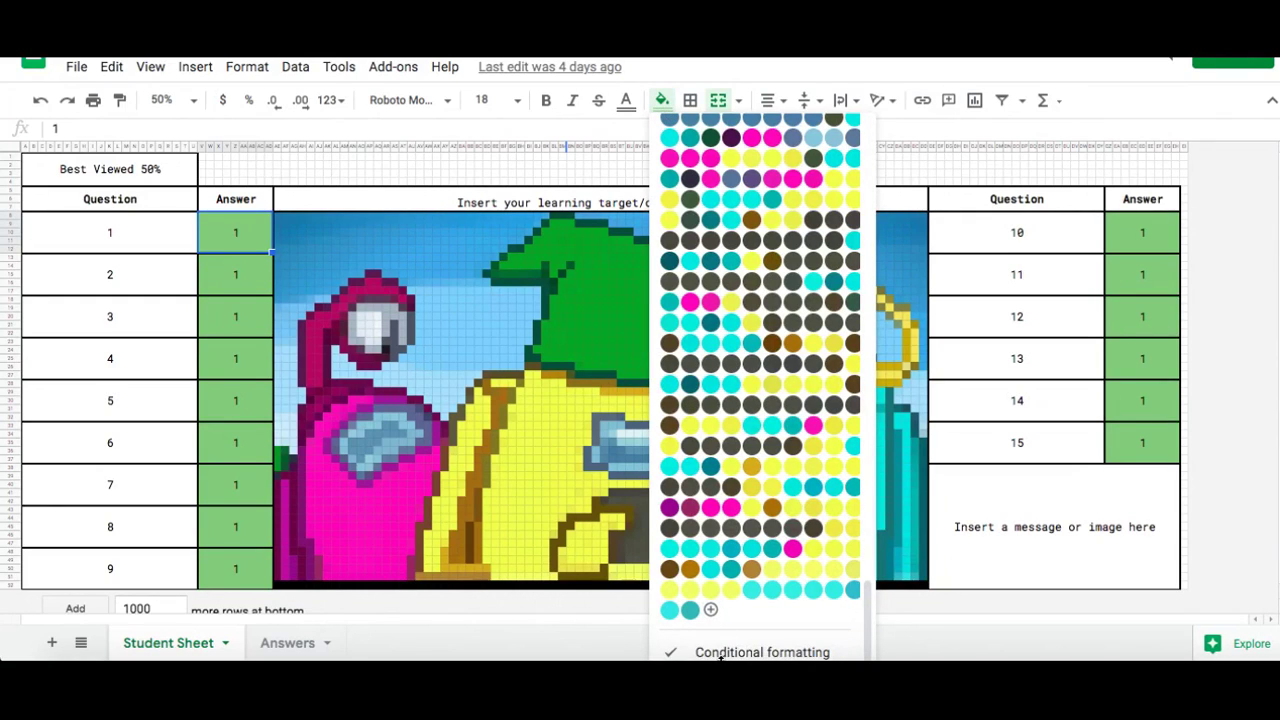
{"action": "left_click", "coordinate": [562, 480]}
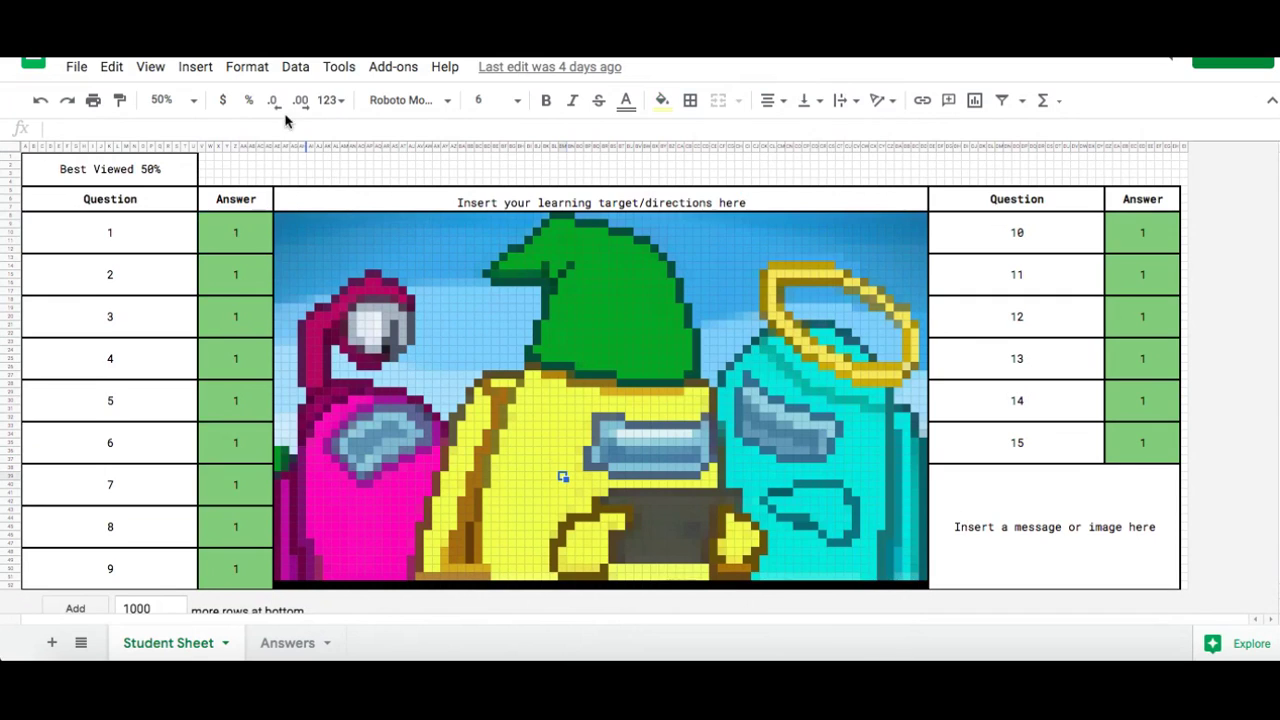
{"action": "left_click", "coordinate": [248, 66]}
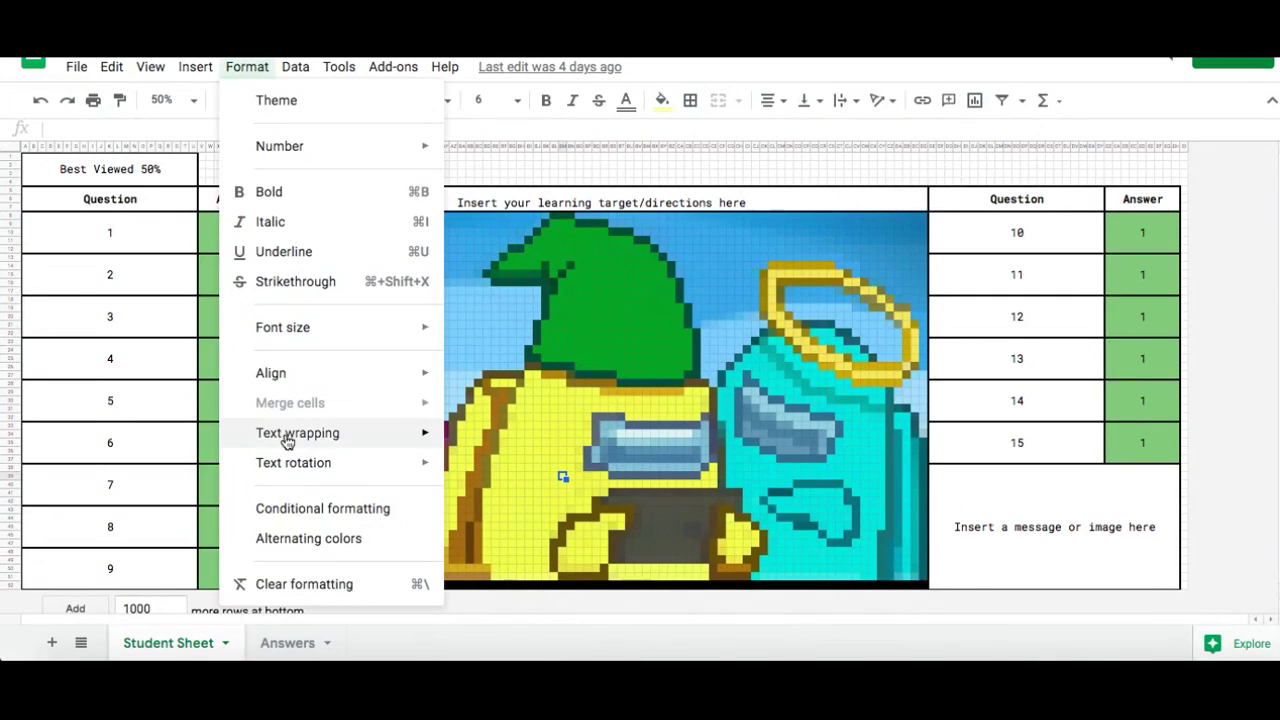
{"action": "left_click", "coordinate": [377, 213]}
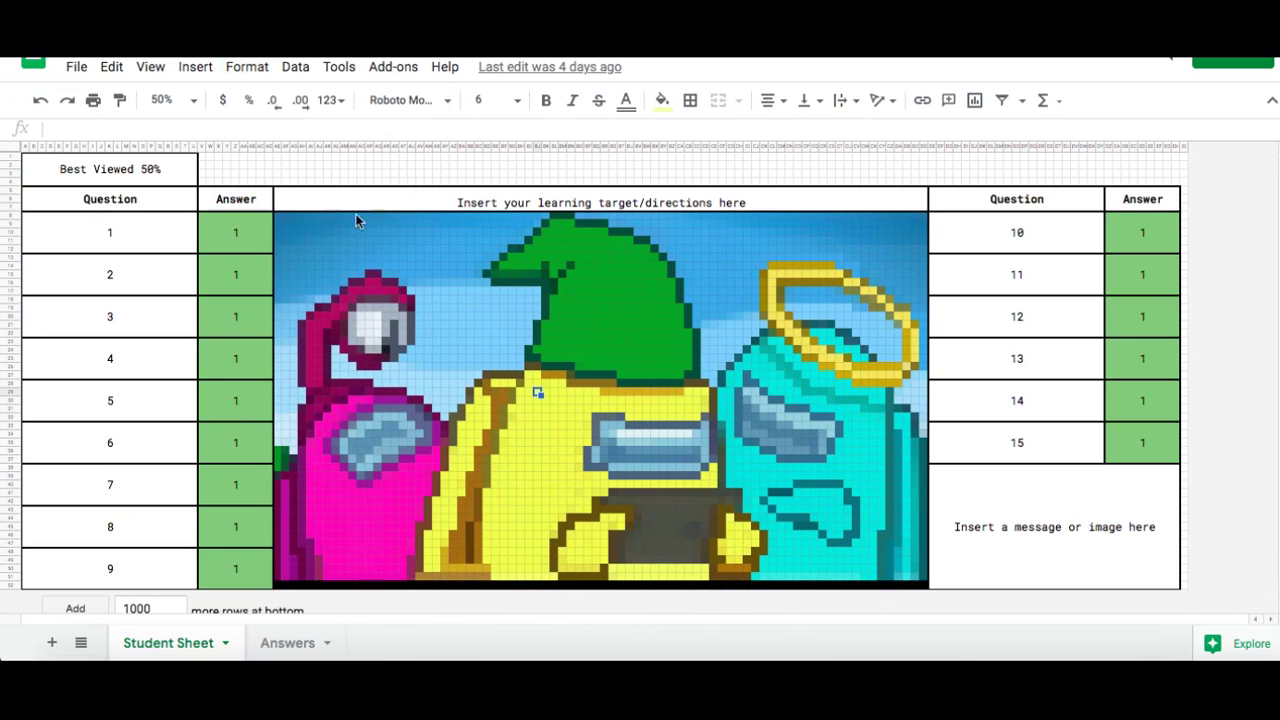
Inspect the conditional formatting rule applied to question 1's answer cell and close the rules.
{"action": "left_click", "coordinate": [254, 230]}
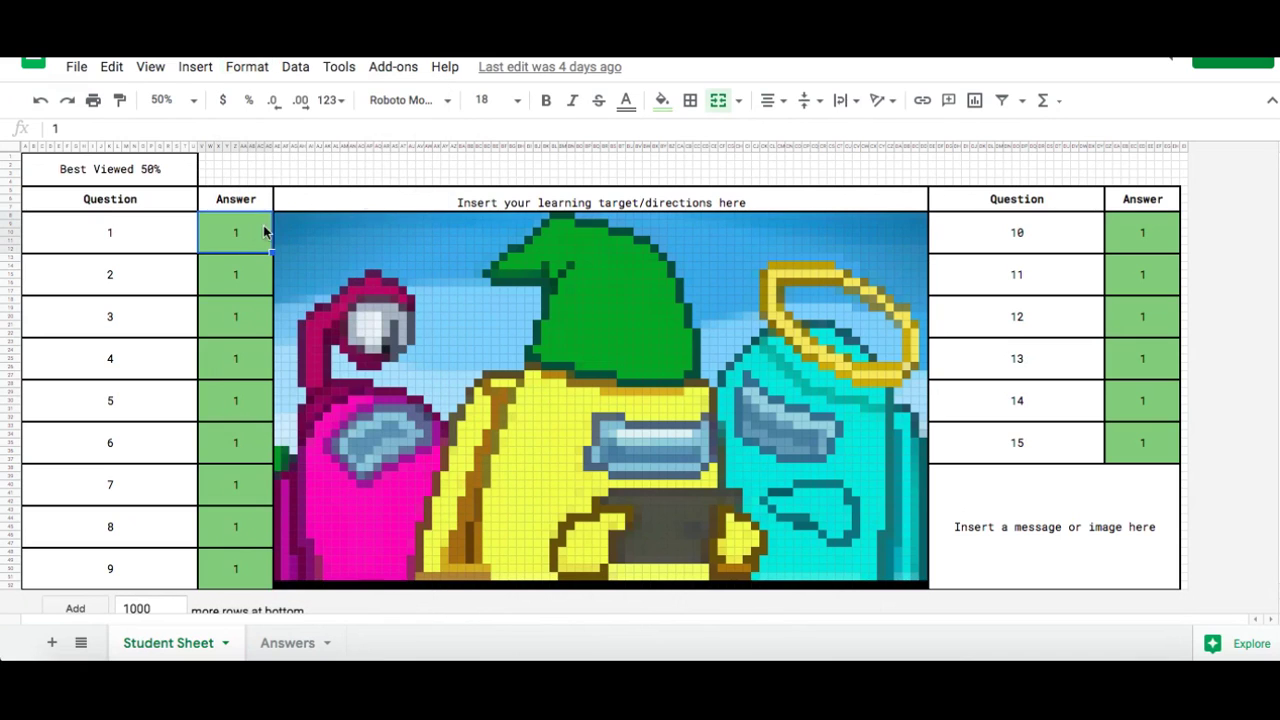
{"action": "left_click", "coordinate": [662, 100]}
{"action": "left_click", "coordinate": [735, 652]}
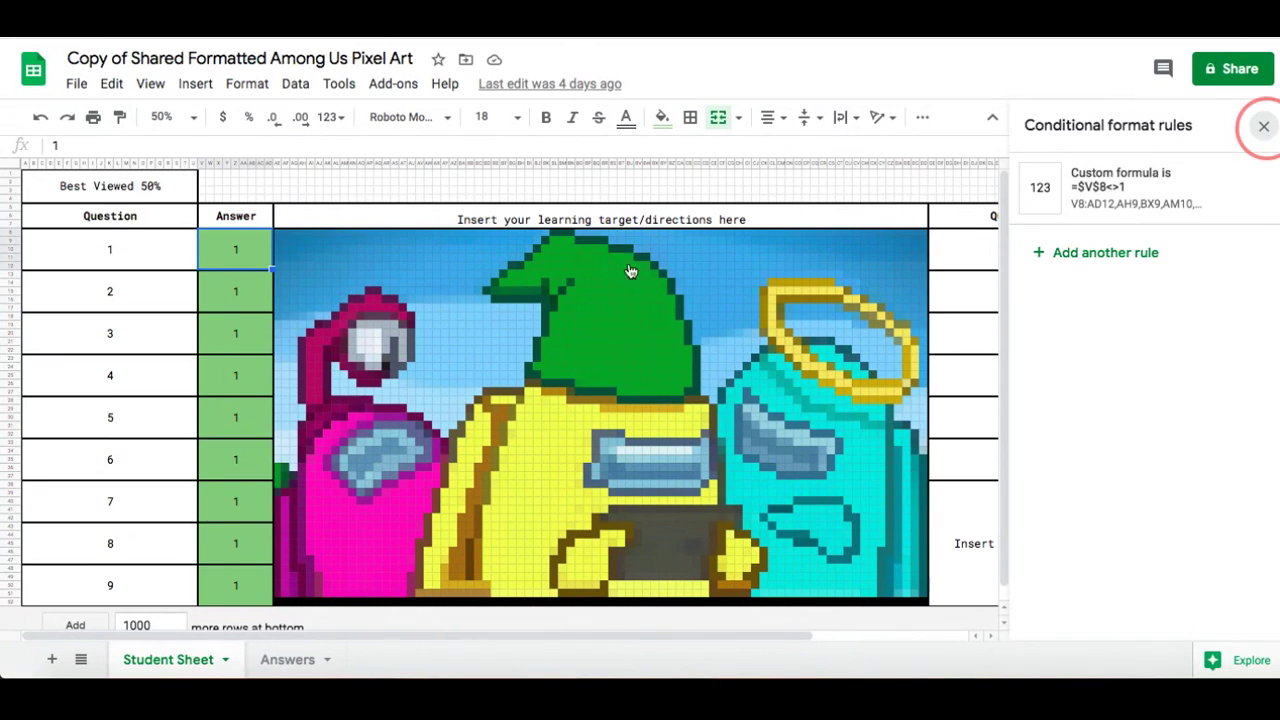
{"action": "left_click", "coordinate": [1264, 126]}
Select the whole Among Us picture and look through all of its conditional formatting rules.
{"action": "left_click_drag", "start_coordinate": [278, 237], "coordinate": [927, 605]}
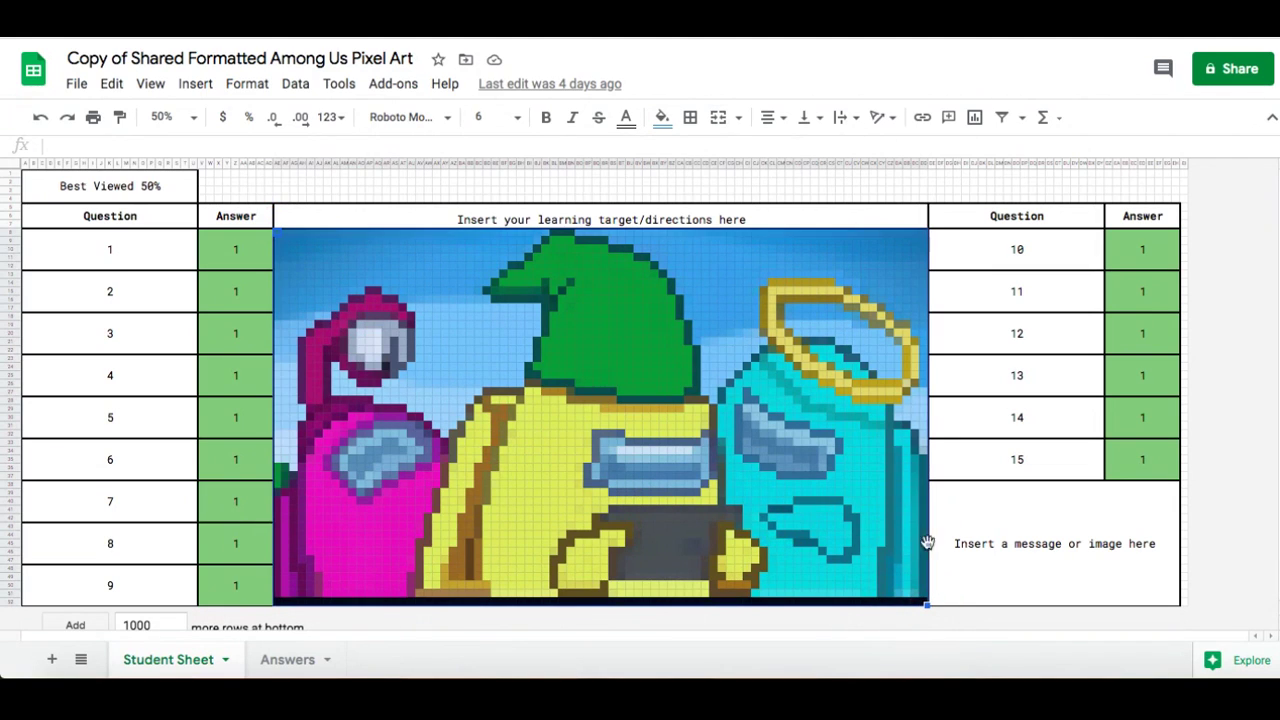
{"action": "left_click", "coordinate": [663, 117]}
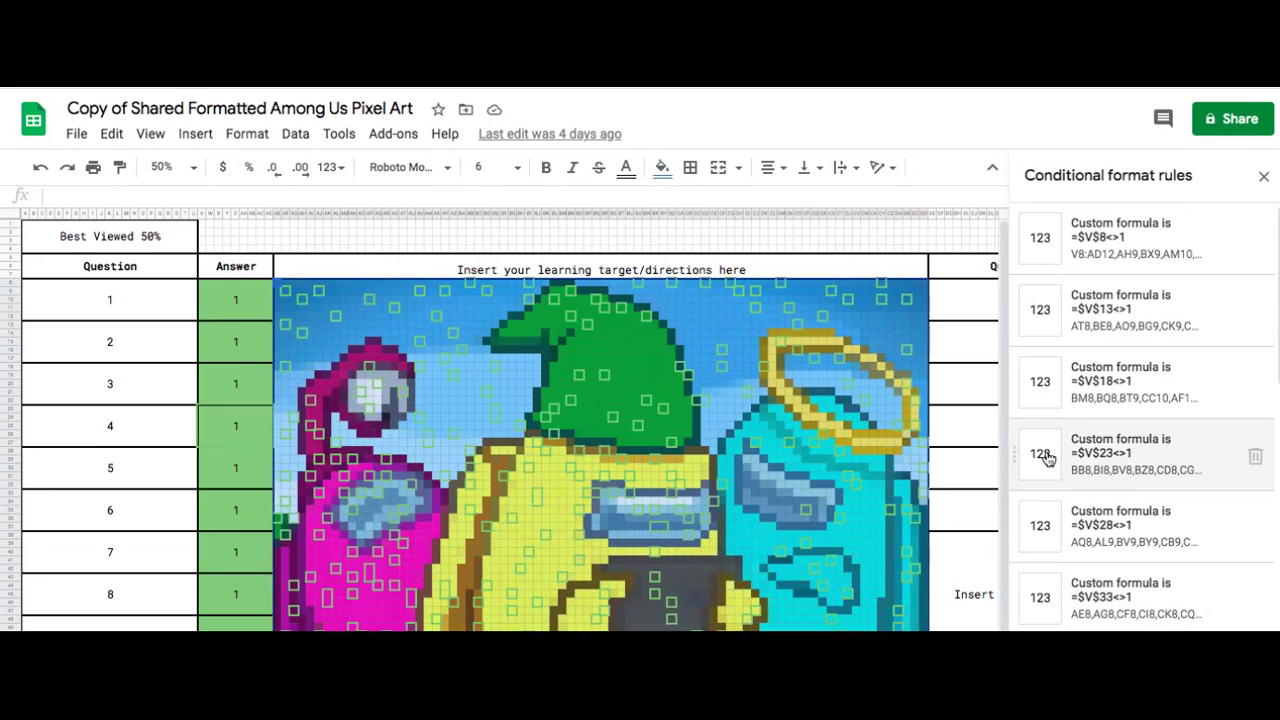
{"action": "scroll", "coordinate": [1140, 455], "scroll_direction": "down", "scroll_amount": 5}
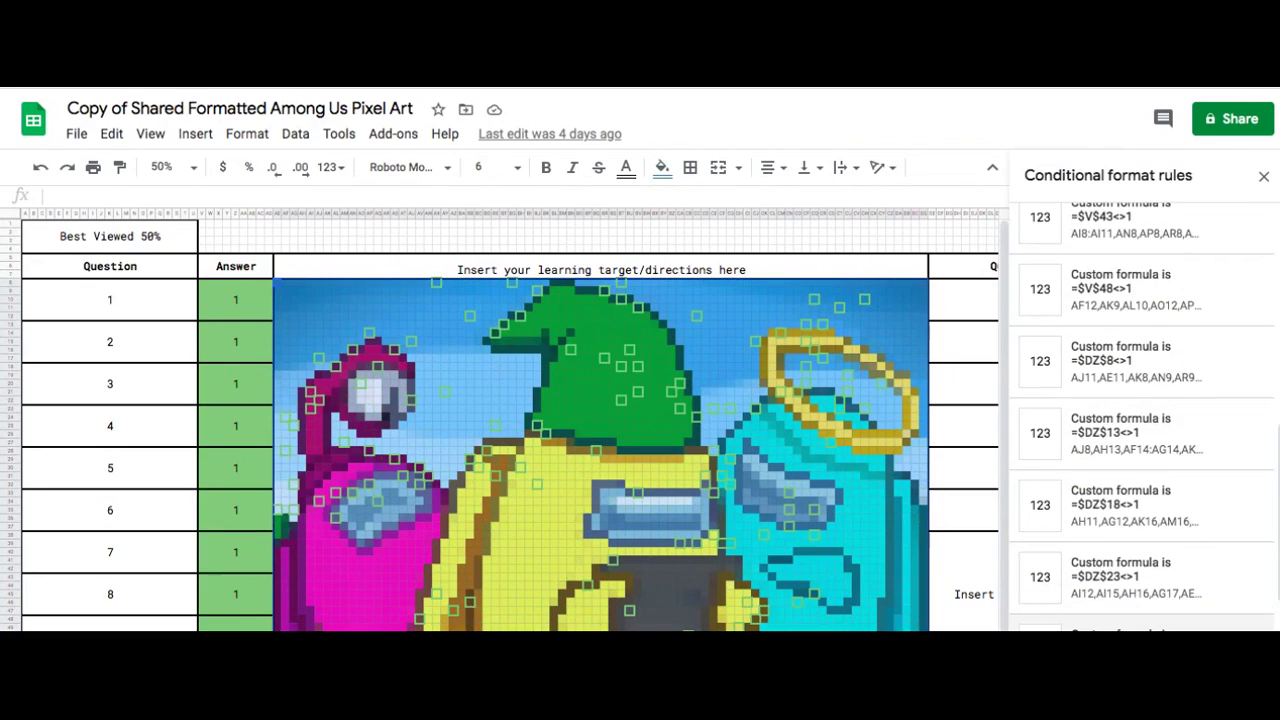
Look through the picture's remaining conditional formatting rules, close the rules, and hide the sheet's menus for more room.
{"action": "scroll", "coordinate": [1186, 223], "scroll_direction": "down", "scroll_amount": 2}
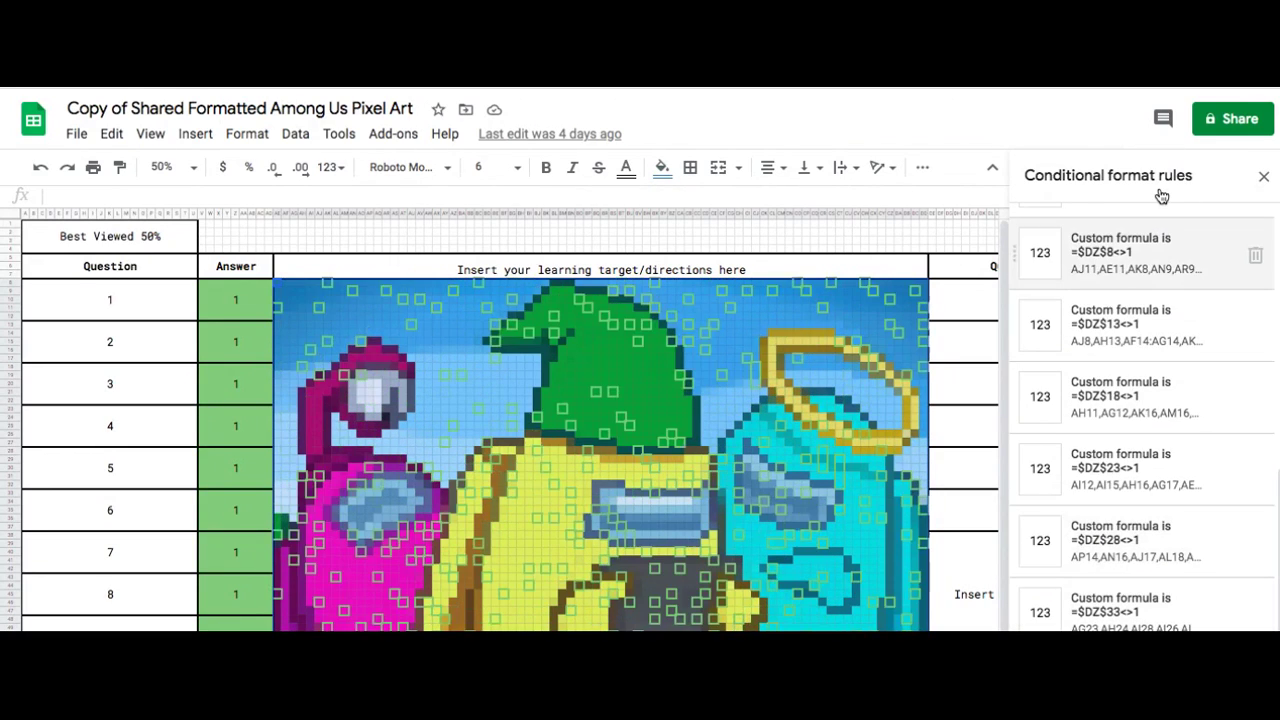
{"action": "left_click", "coordinate": [1264, 176]}
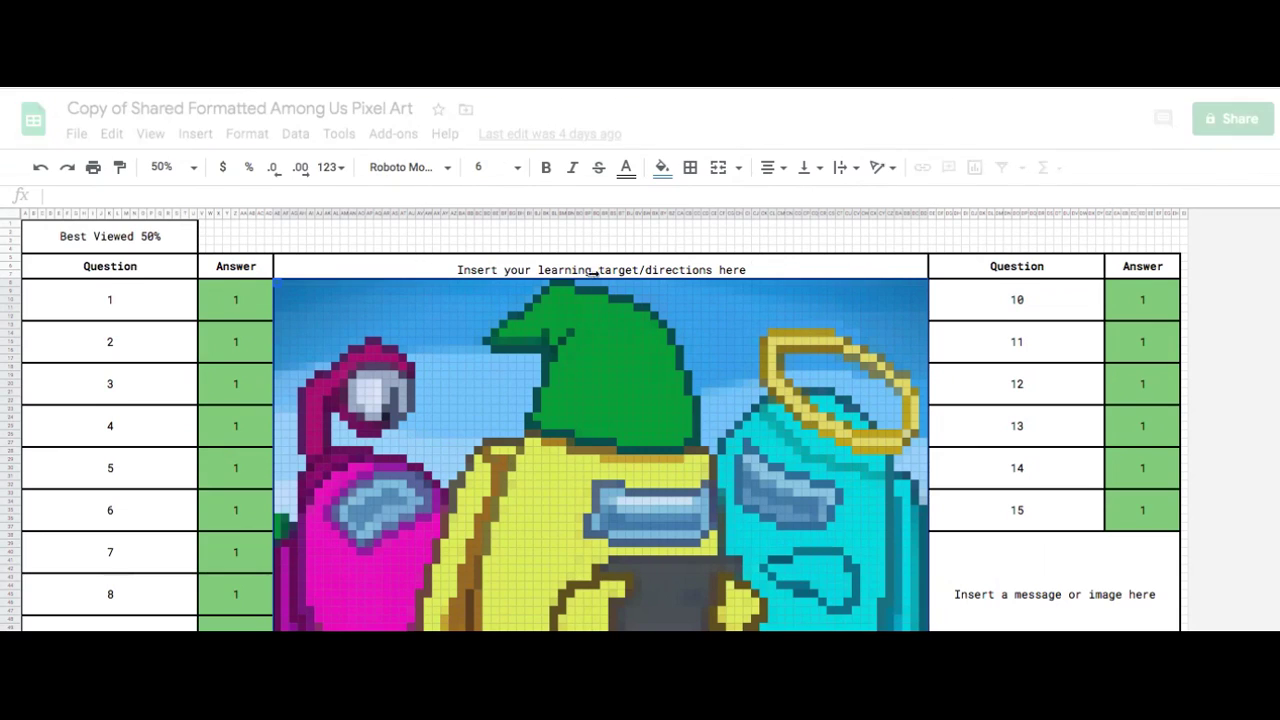
{"action": "key", "text": "ctrl+shift+f"}
Clear the answers to questions 1 through 15 to test the Among Us picture, and undo both deletions.
{"action": "left_click_drag", "start_coordinate": [228, 261], "coordinate": [230, 590]}
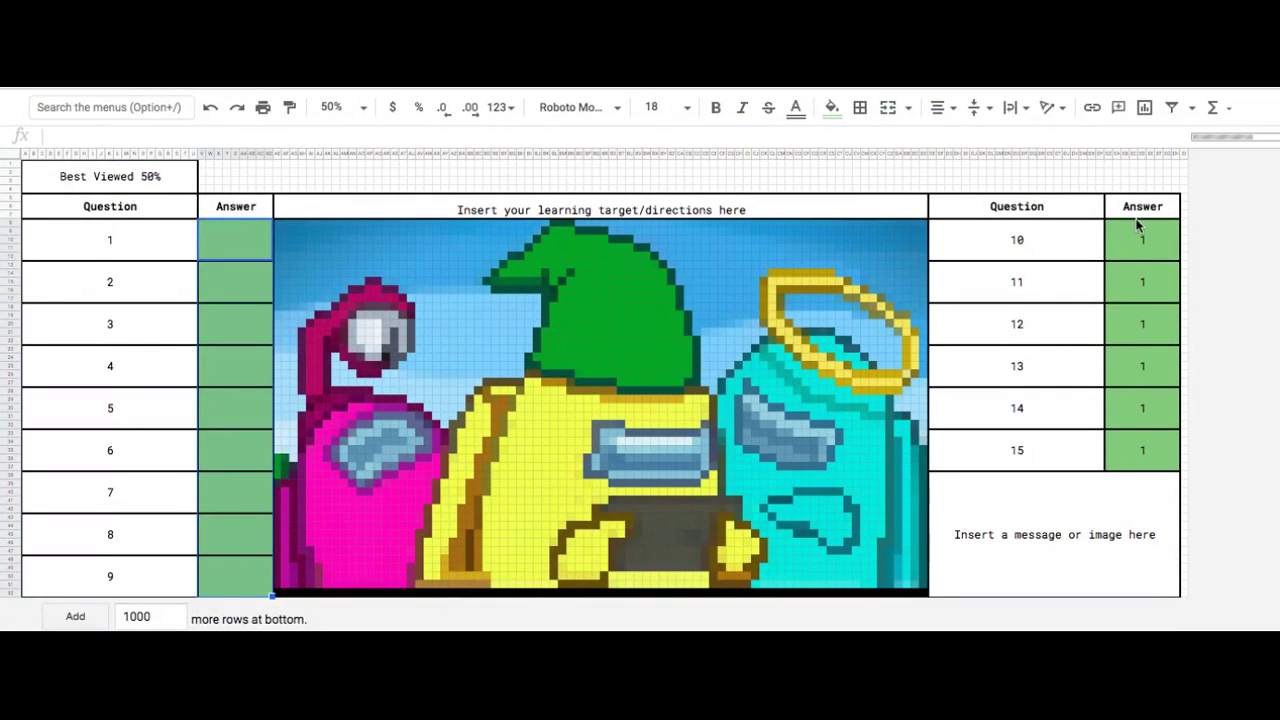
{"action": "left_click_drag", "start_coordinate": [1128, 437], "coordinate": [1137, 451]}
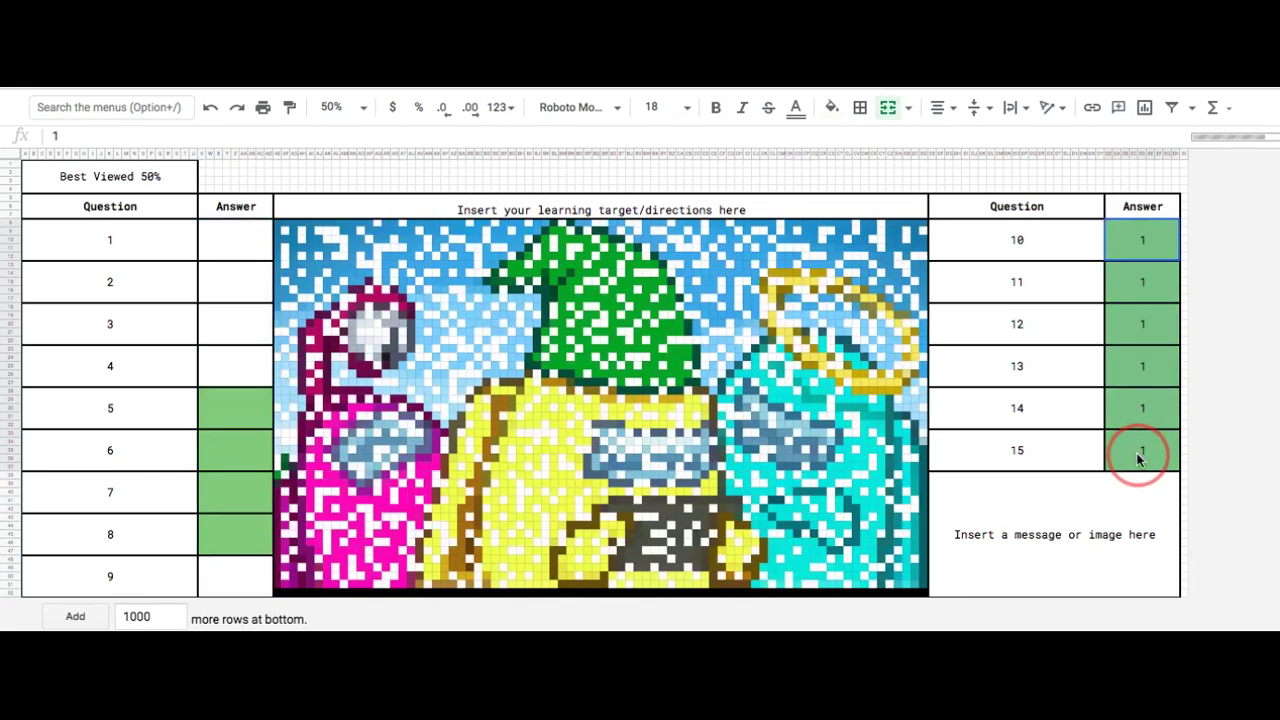
{"action": "key", "text": "Delete"}
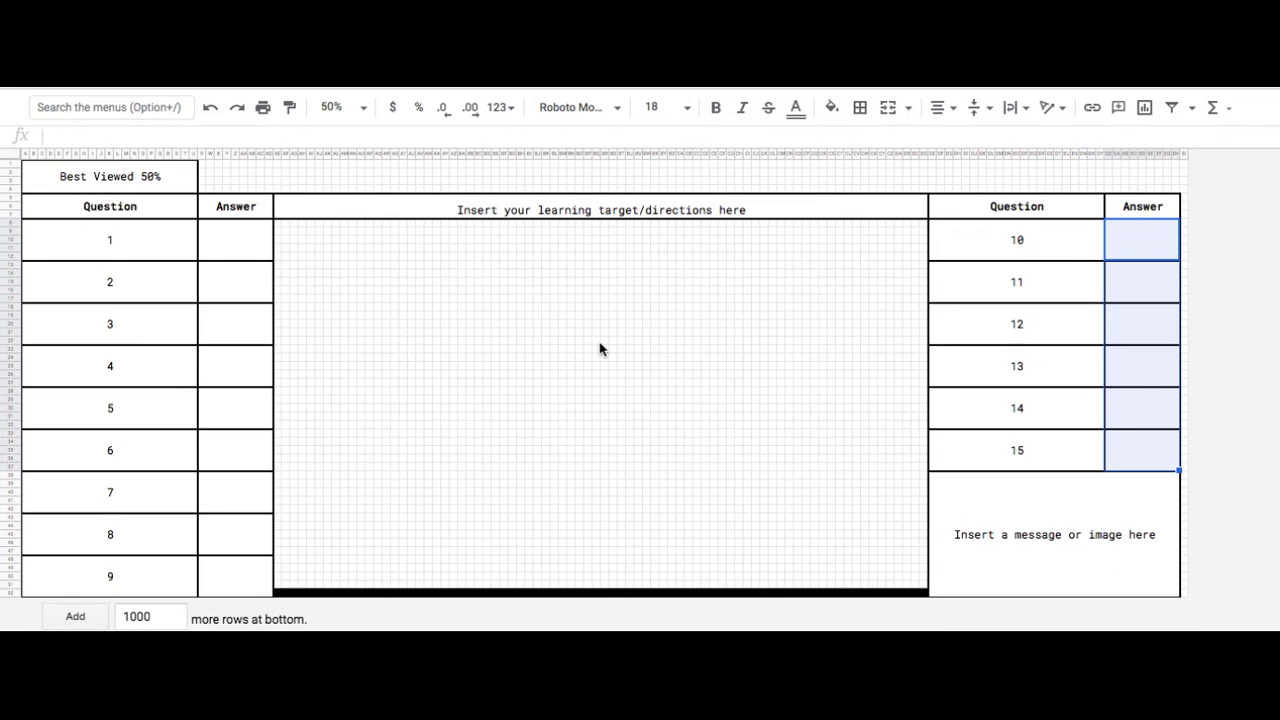
{"action": "left_click", "coordinate": [212, 112]}
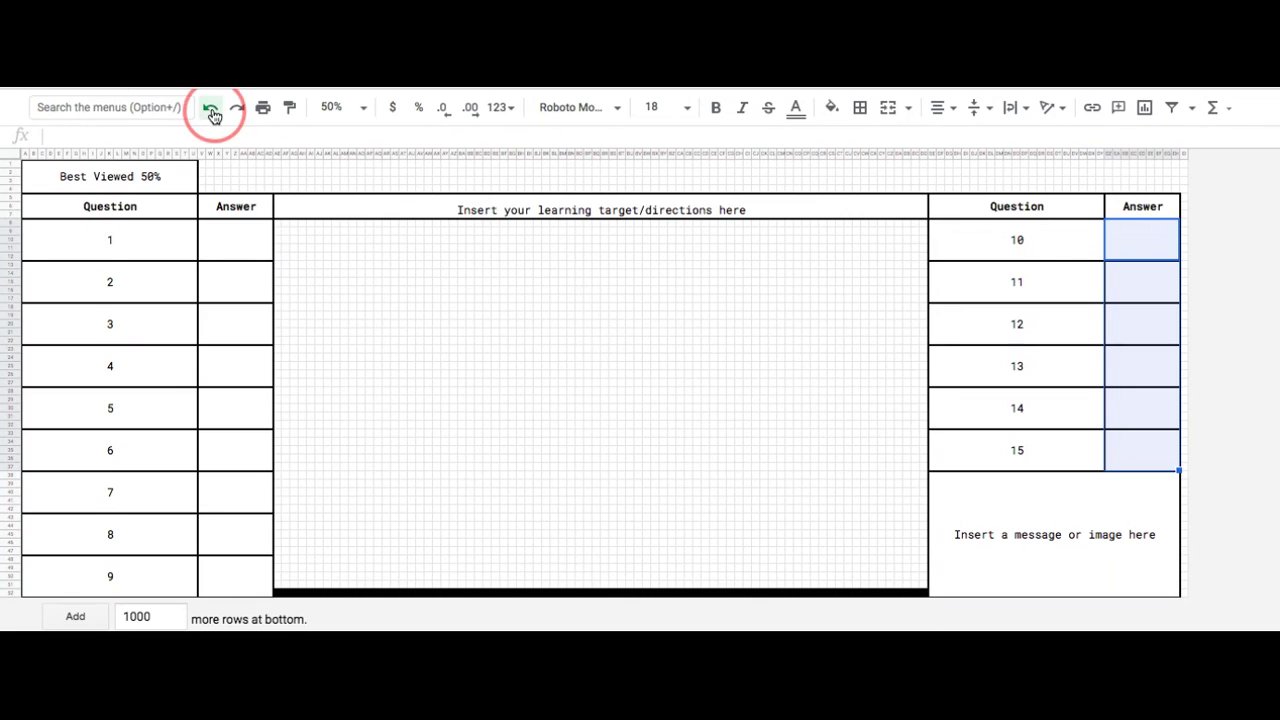
{"action": "left_click", "coordinate": [212, 112]}
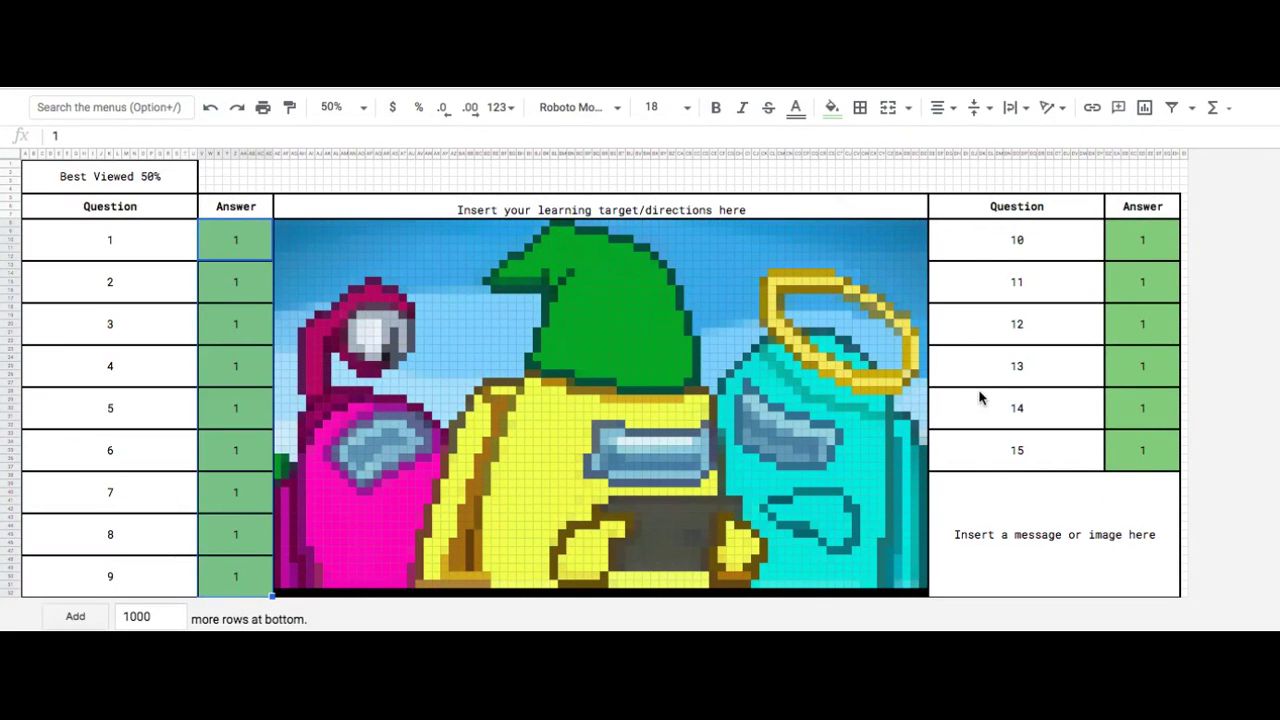
Review the custom fill colors for question 1's answer cell once more and close the palette without choosing one.
{"action": "left_click", "coordinate": [245, 244]}
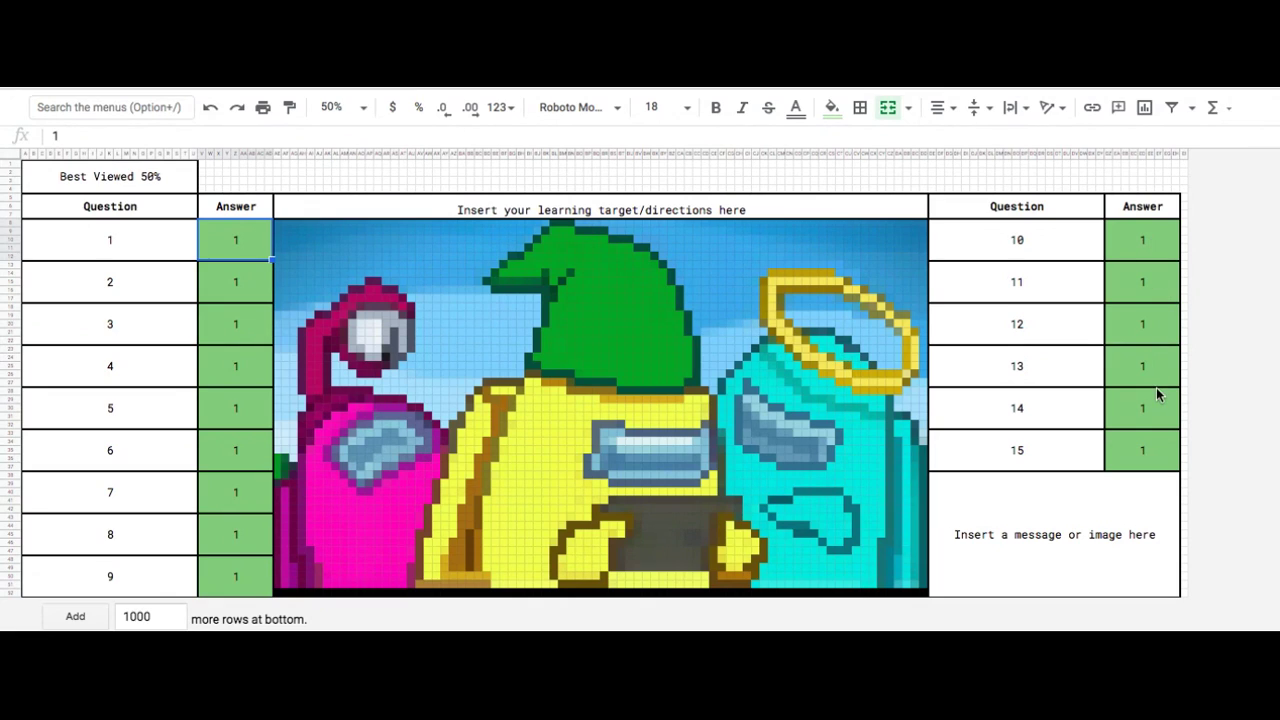
{"action": "left_click", "coordinate": [833, 110]}
{"action": "scroll", "coordinate": [886, 250], "scroll_direction": "up", "scroll_amount": 15}
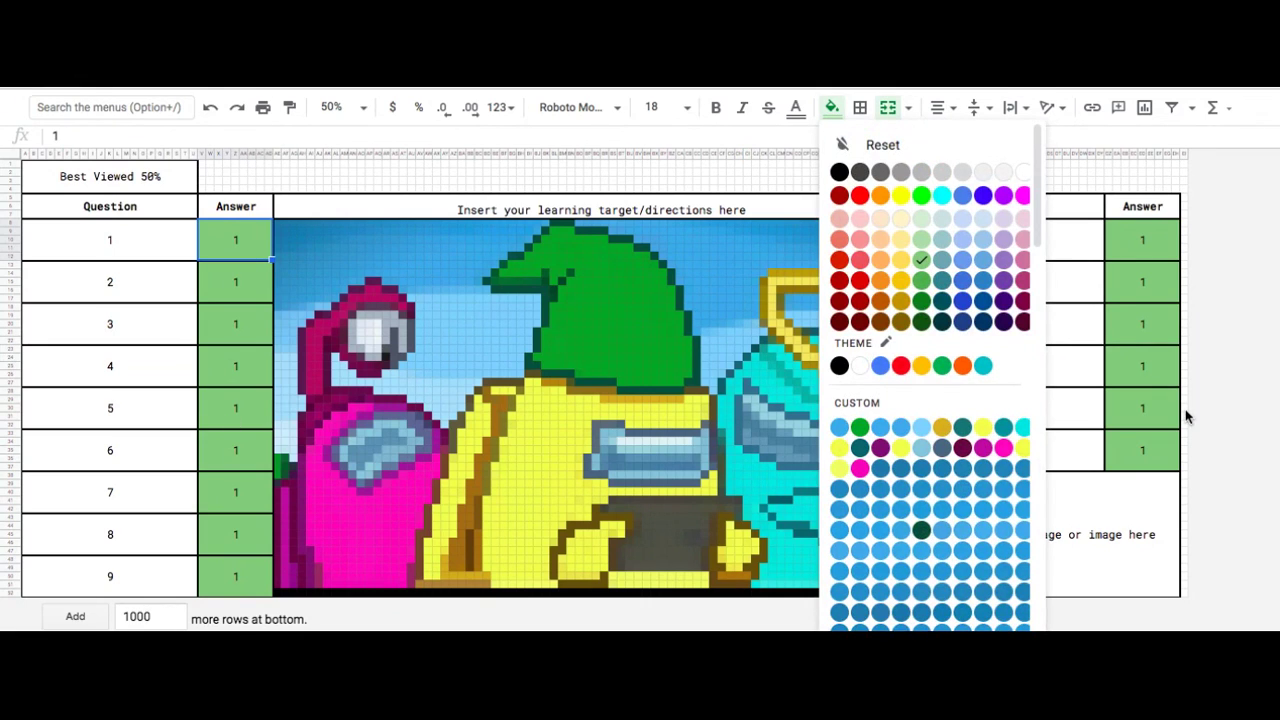
{"action": "left_click", "coordinate": [1160, 370]}
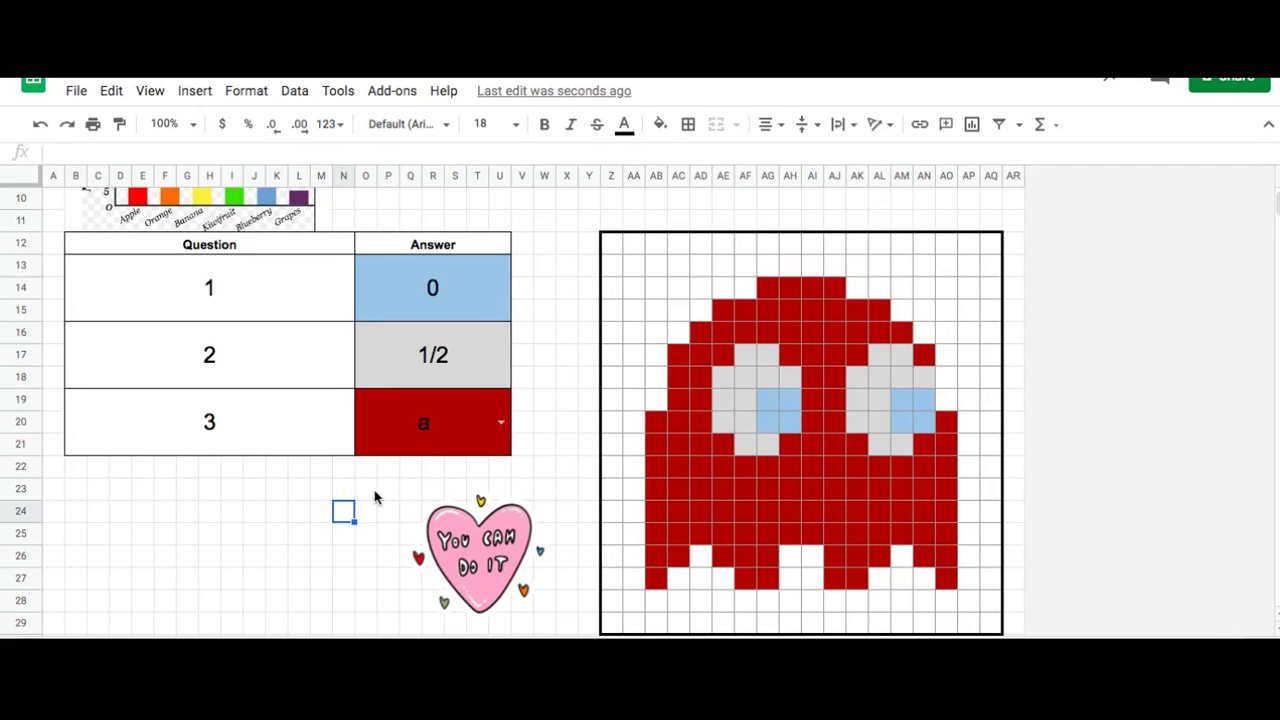
{"action": "left_click", "coordinate": [283, 490]}
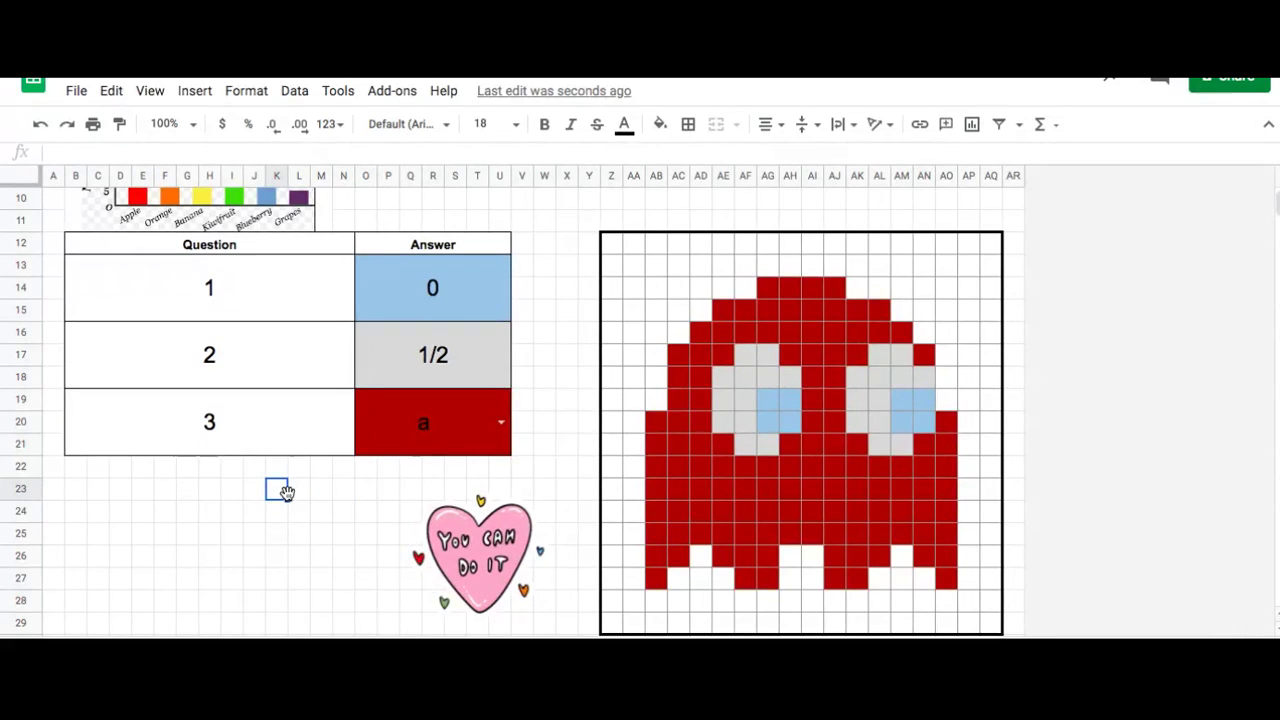